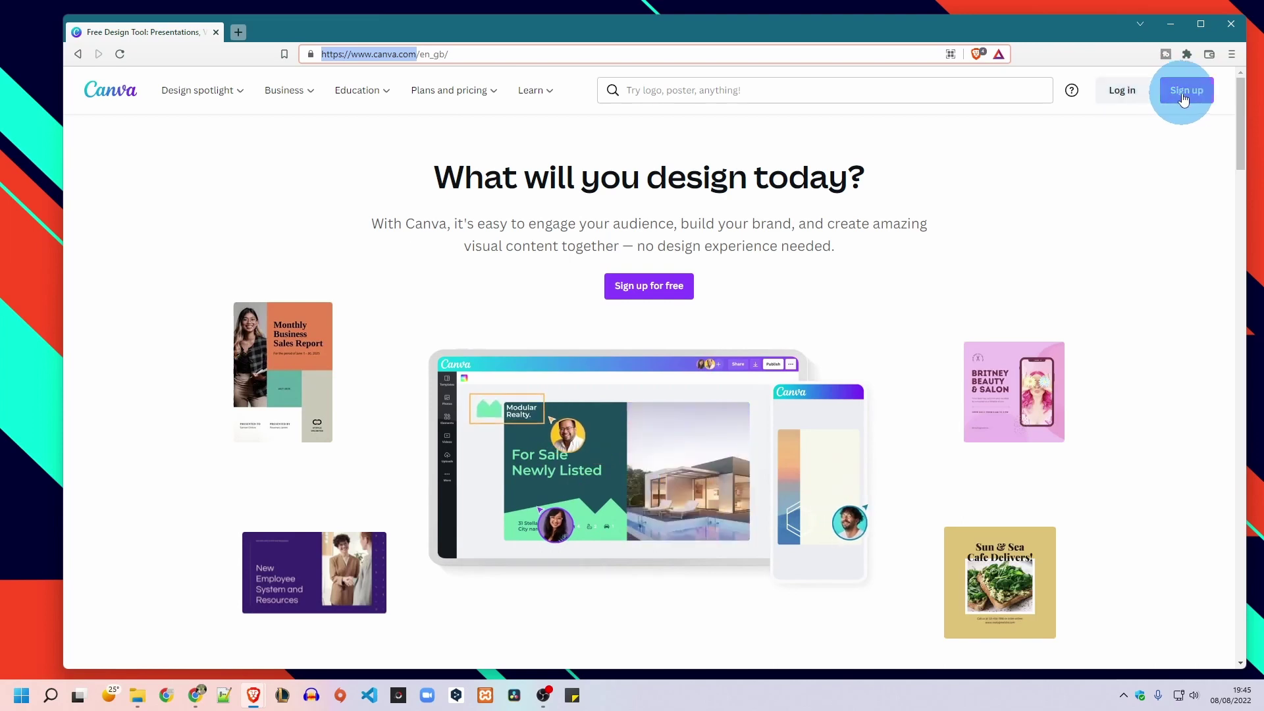
- Sign in to Canva with Google, pick a usage type, and skip the Pro trial and contact prompts
left_click(1135, 93)
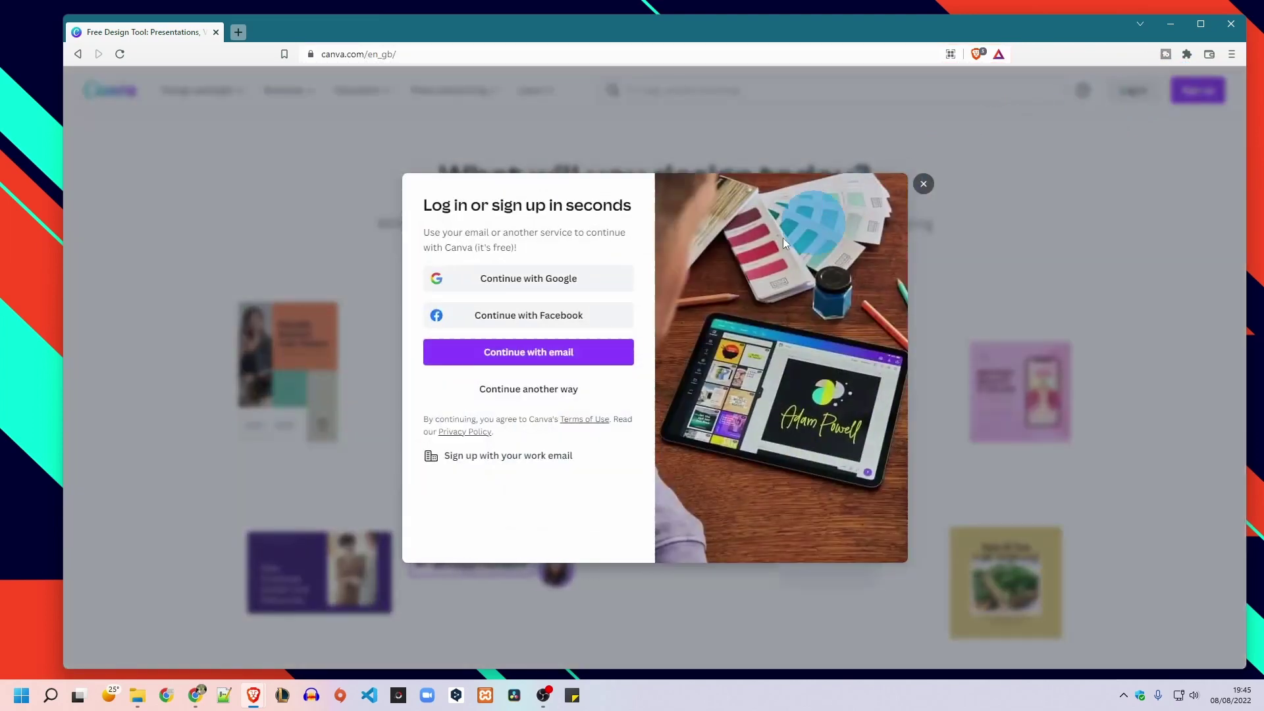
left_click(527, 279)
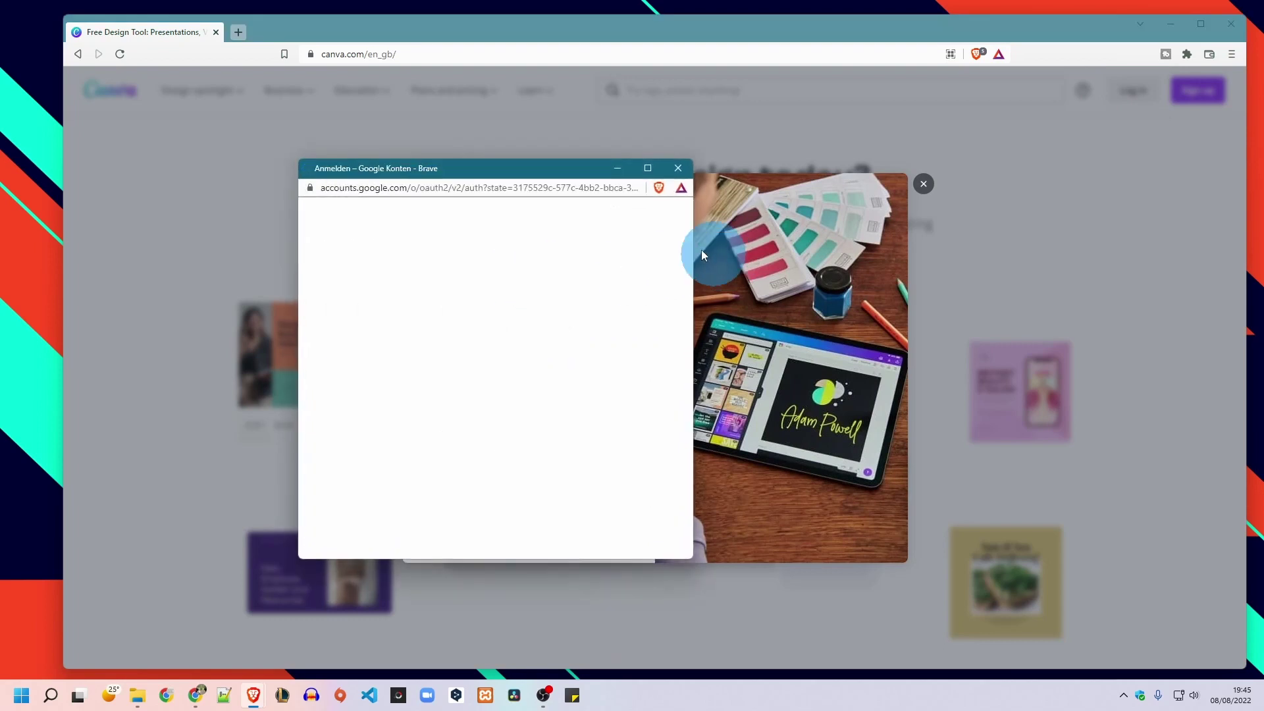
left_click(391, 358)
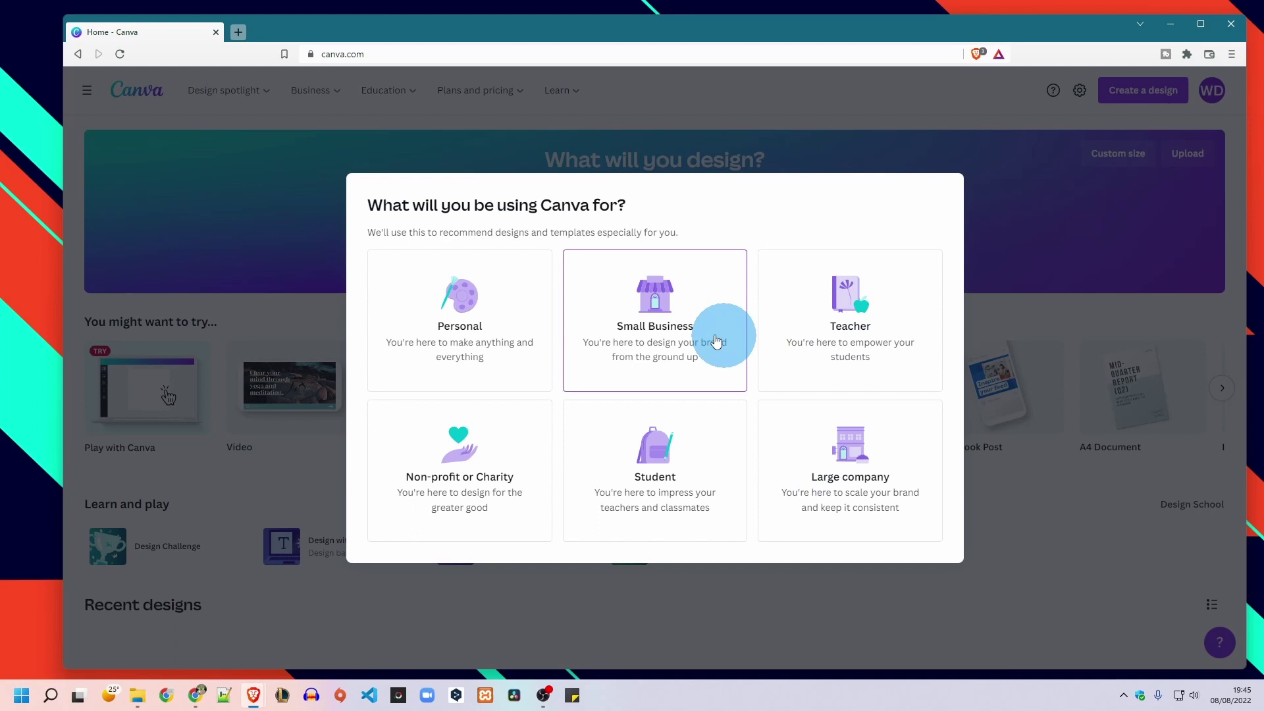
left_click(484, 337)
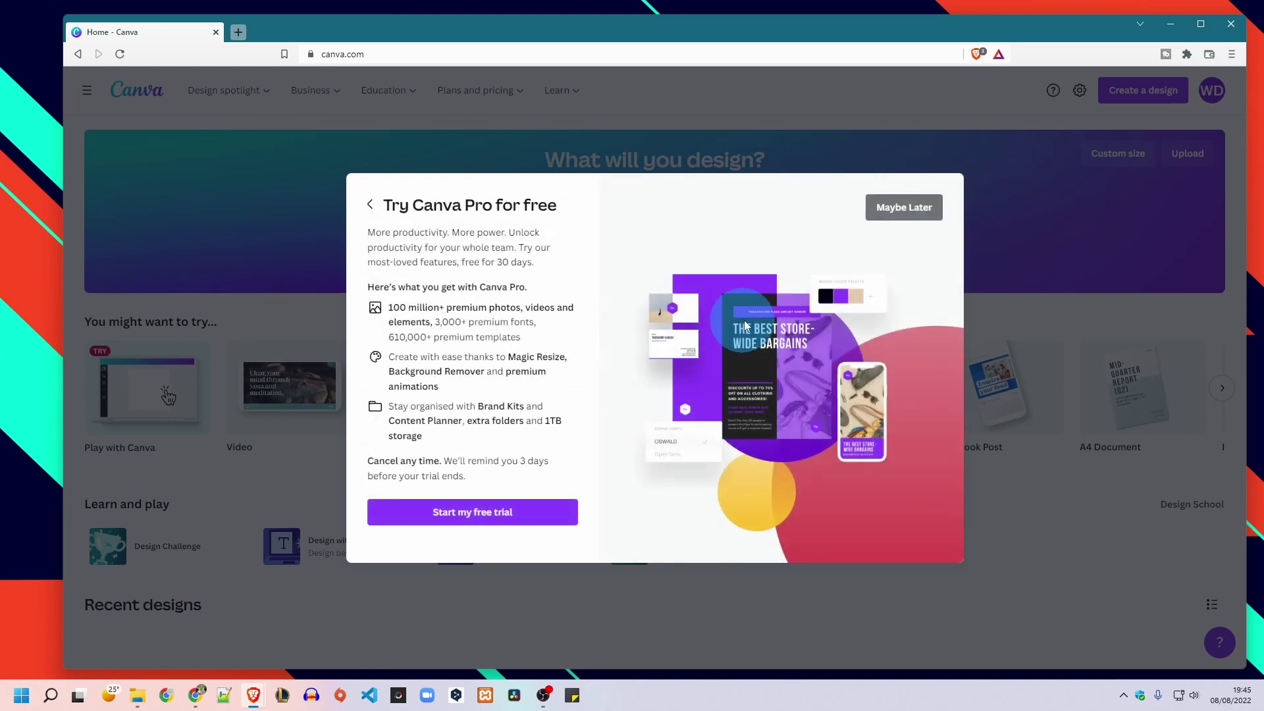
left_click(905, 210)
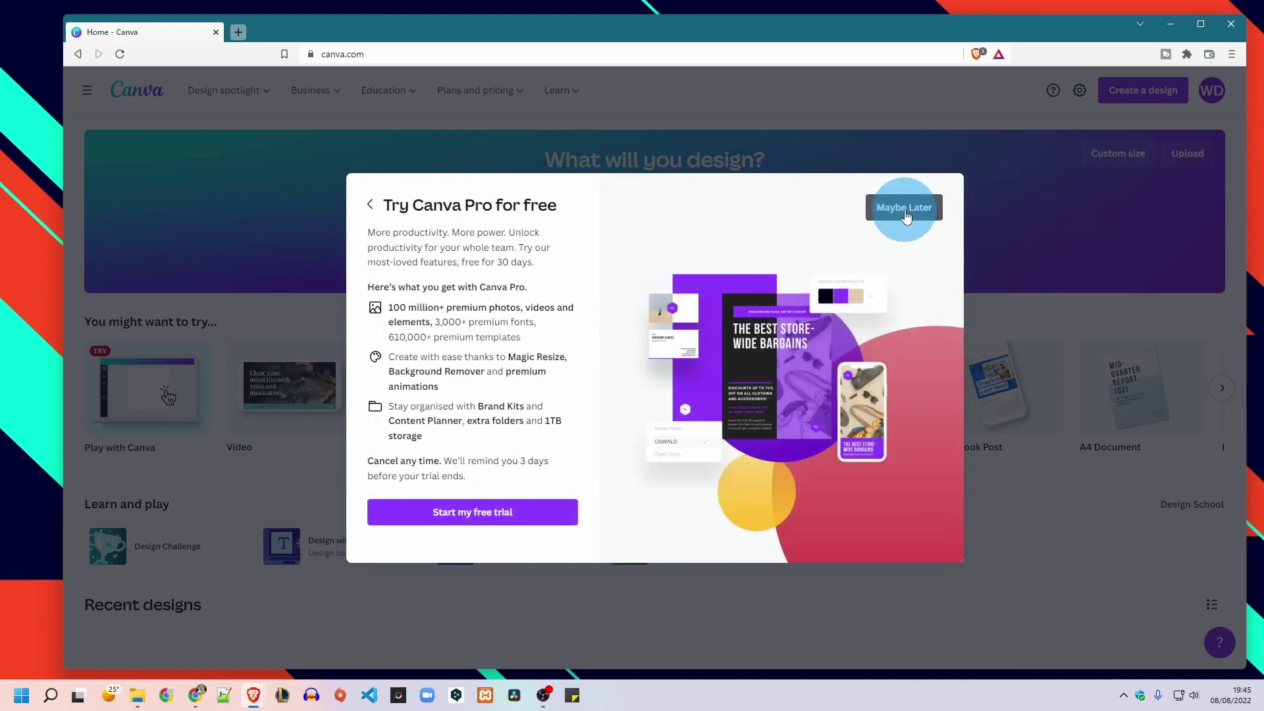
left_click(480, 485)
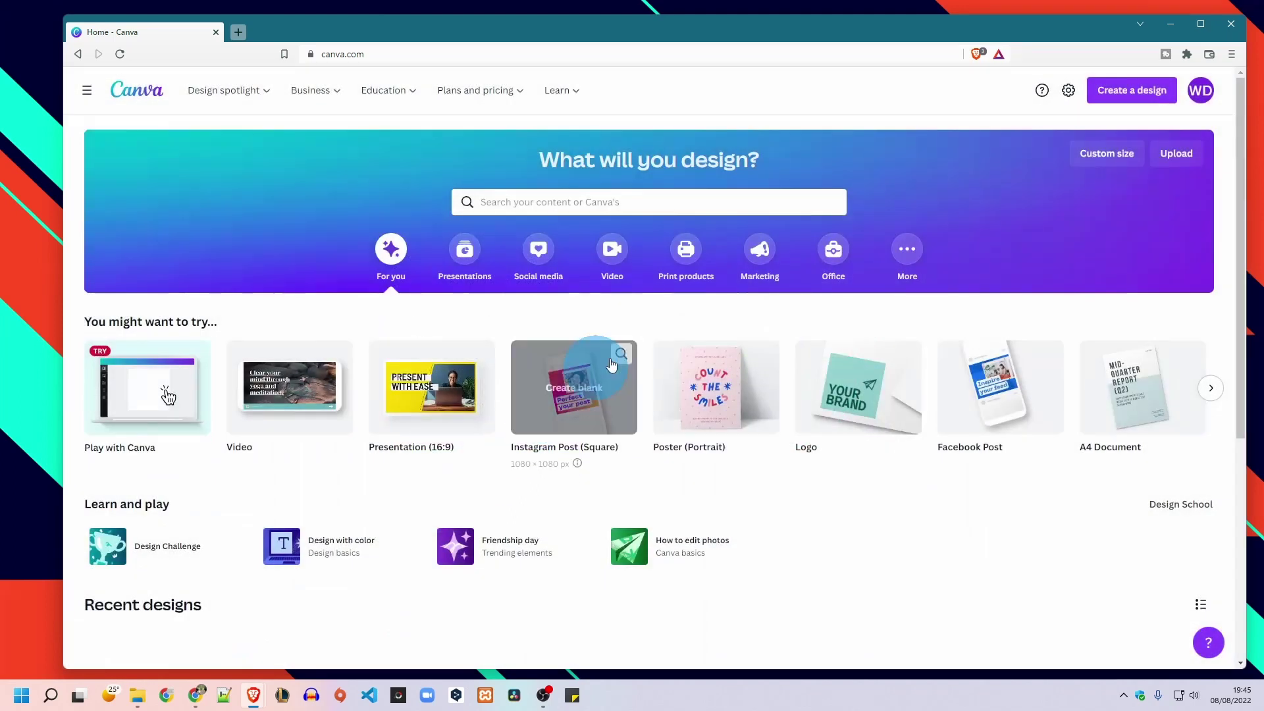
- Search Canva templates for 'Resume' and scroll the results to open the White Simple Student Cv Resume
left_click(534, 203)
type("R")
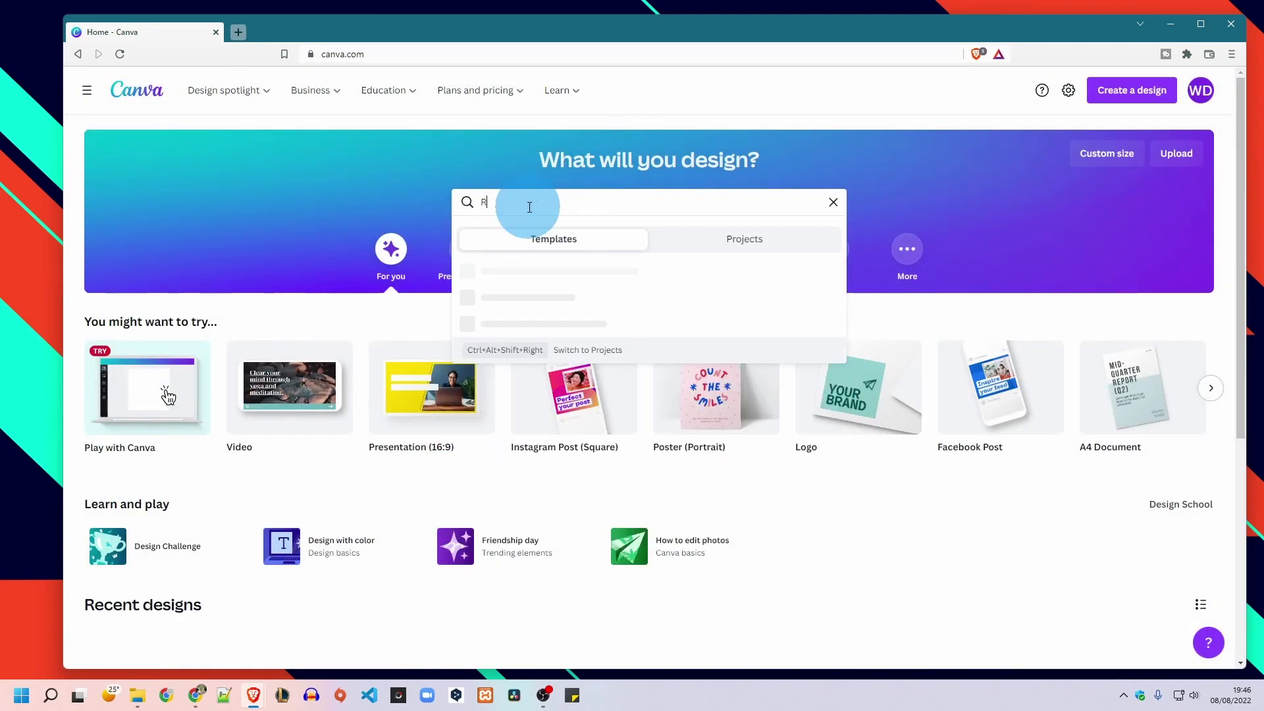
type("esume")
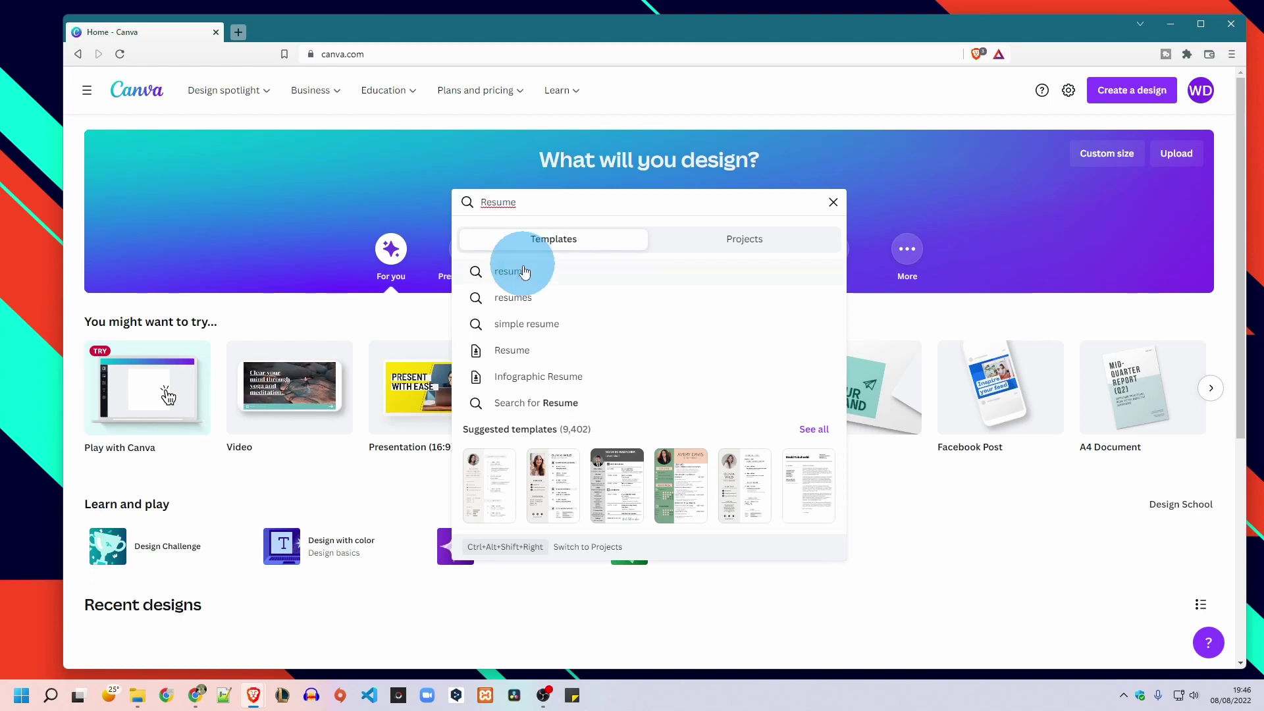
left_click(524, 272)
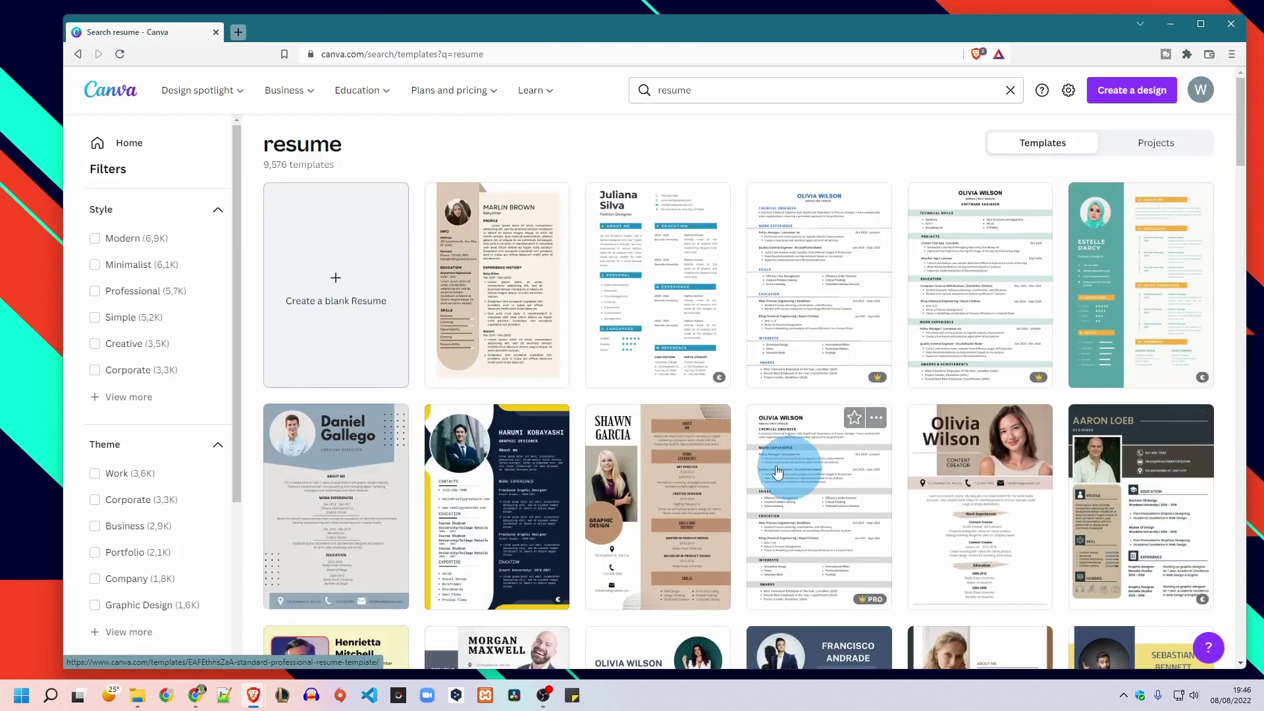
scroll(587, 480, "down", 3)
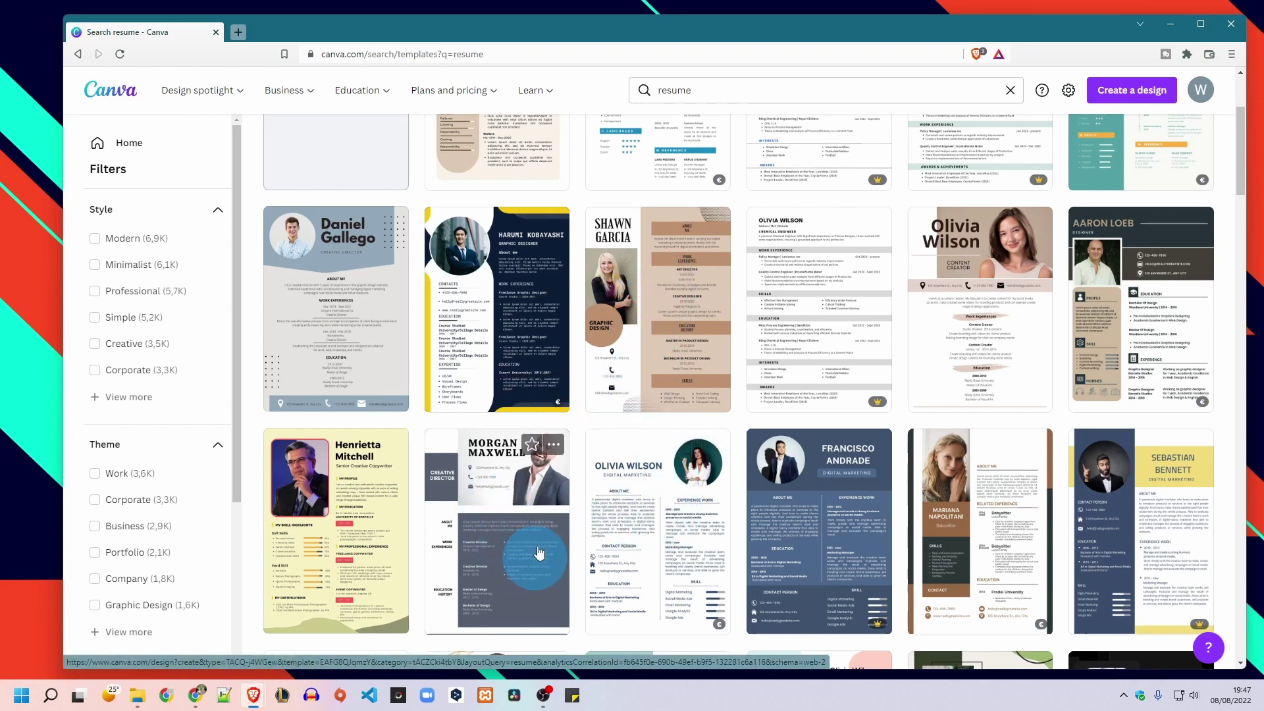
scroll(501, 527, "down", 4)
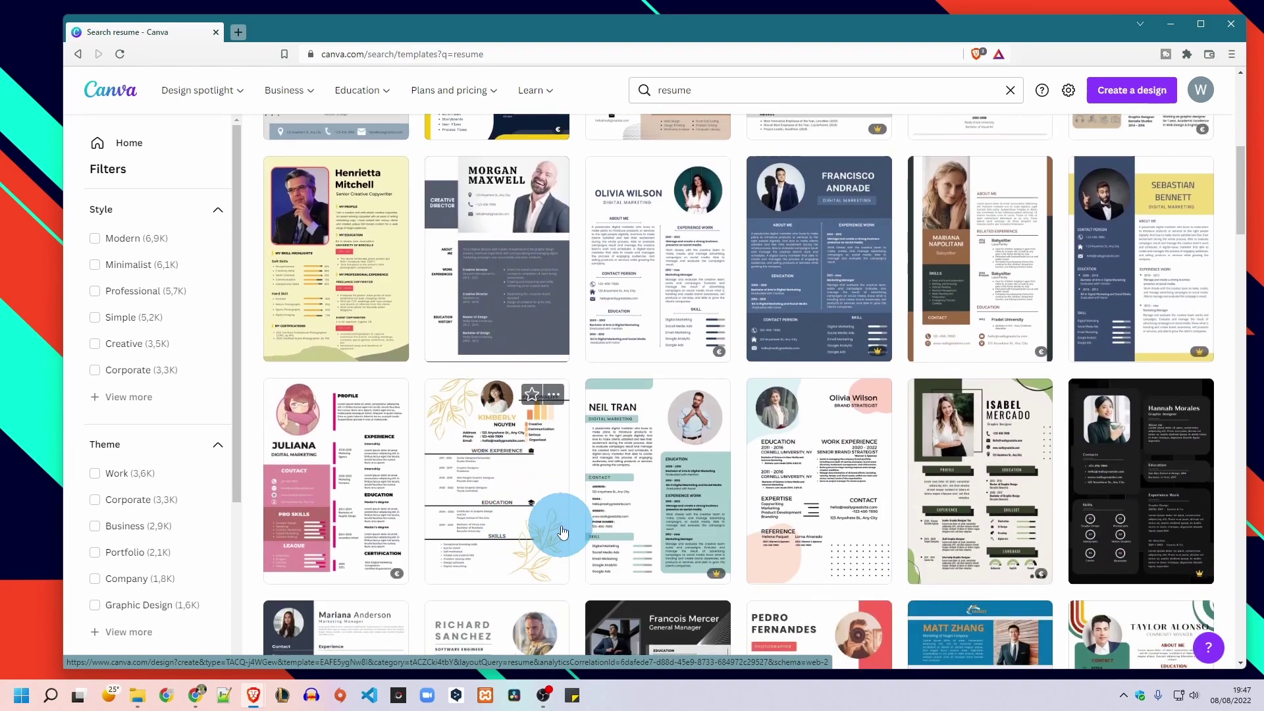
scroll(556, 528, "down", 5)
scroll(617, 510, "down", 2)
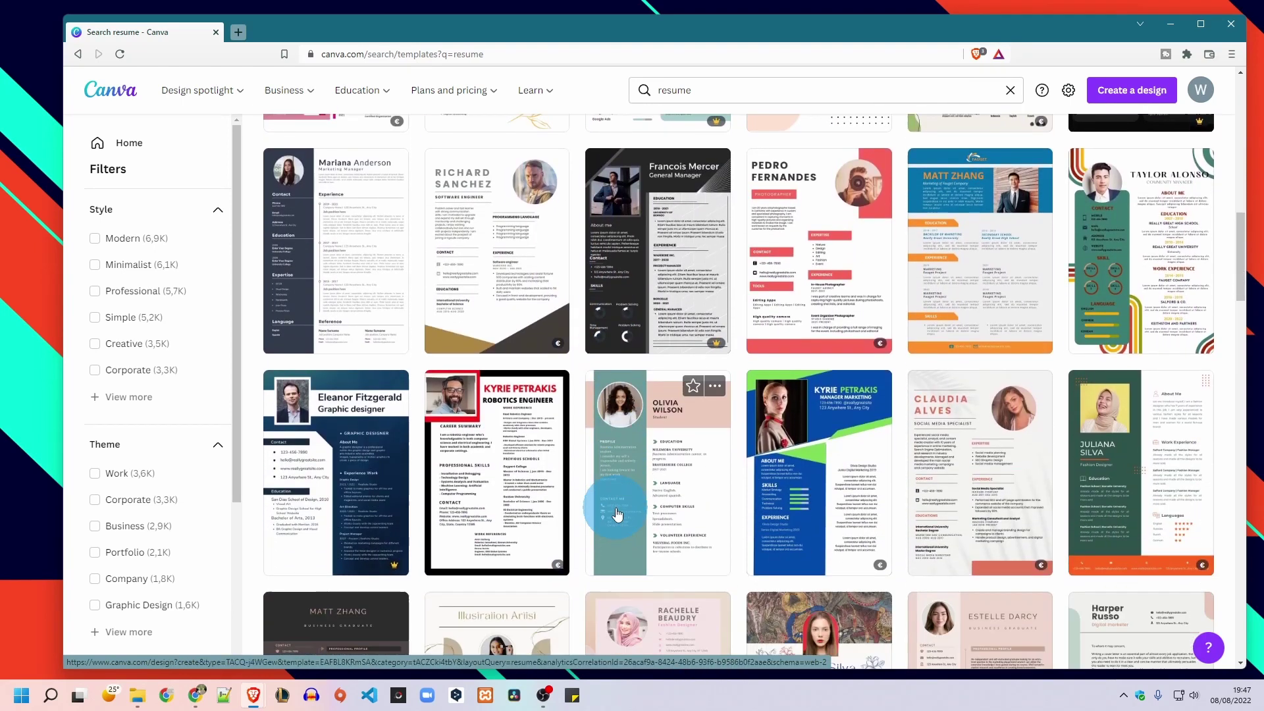
scroll(652, 508, "down", 2)
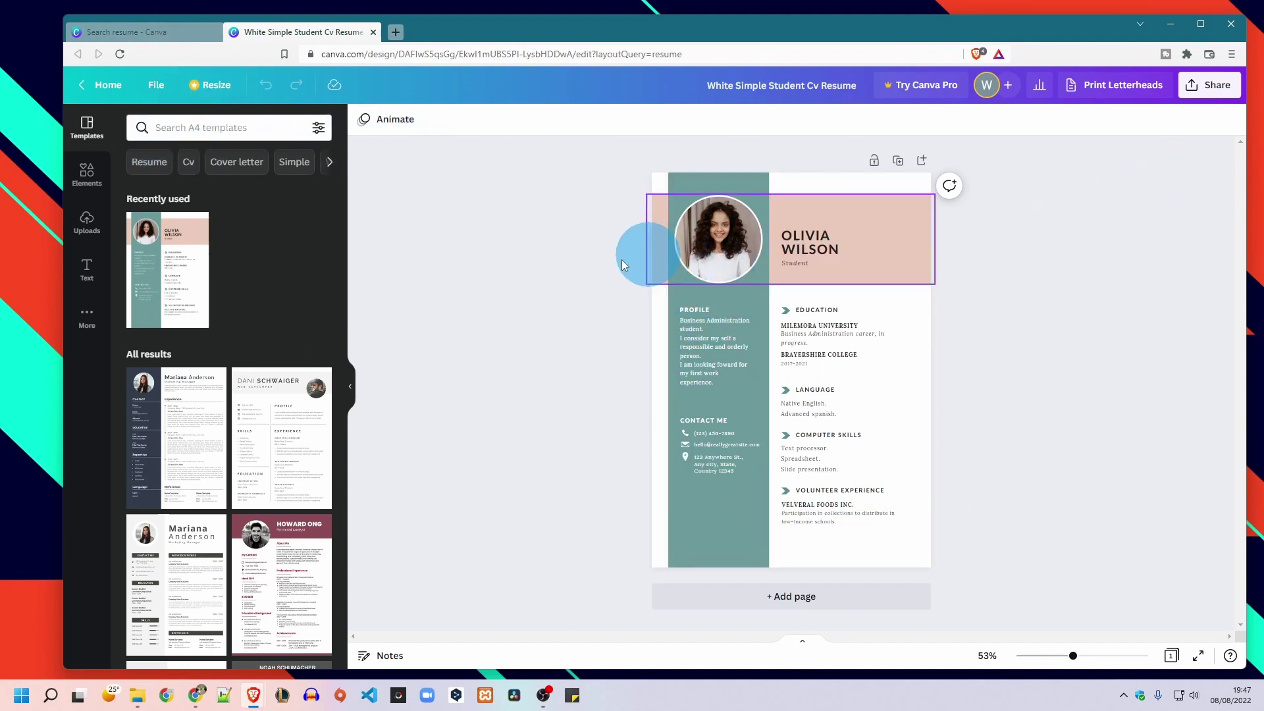
- Replace the current page with the Howard Ong resume design from the Templates panel
scroll(191, 425, "down", 3)
scroll(191, 424, "down", 1)
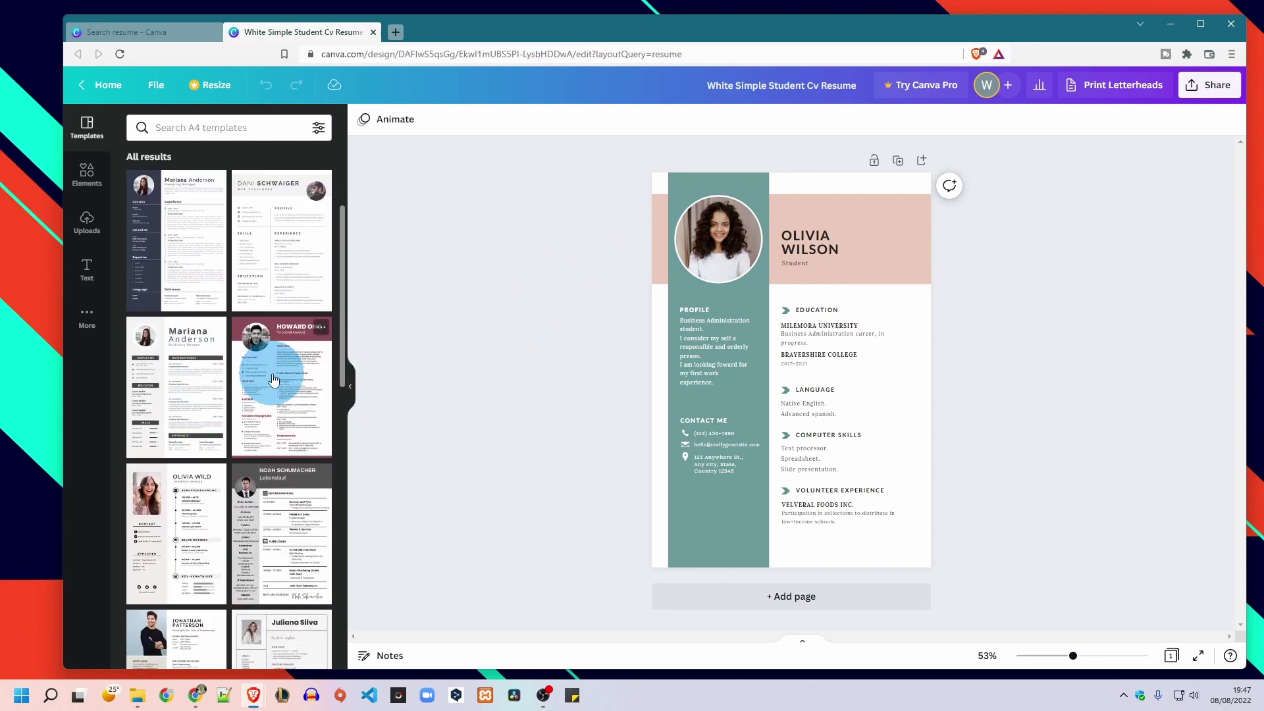
left_click(185, 381)
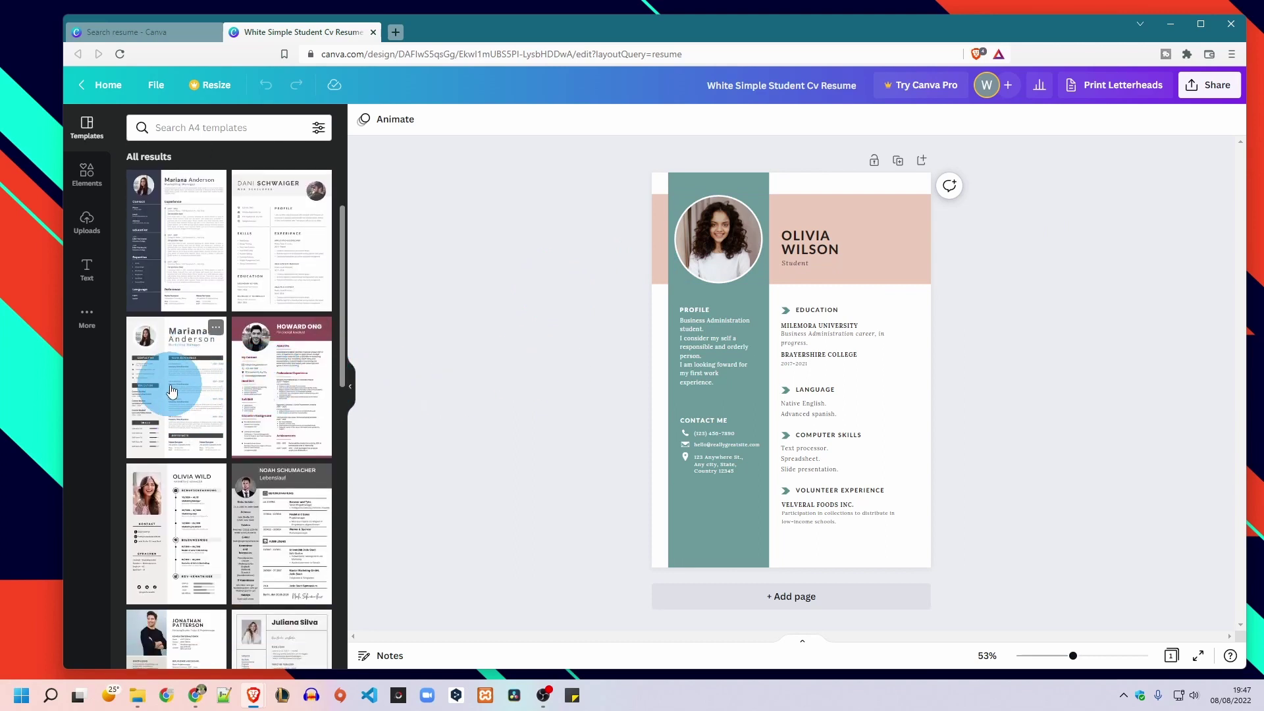
left_click(747, 283)
left_click(385, 439)
left_click(258, 504)
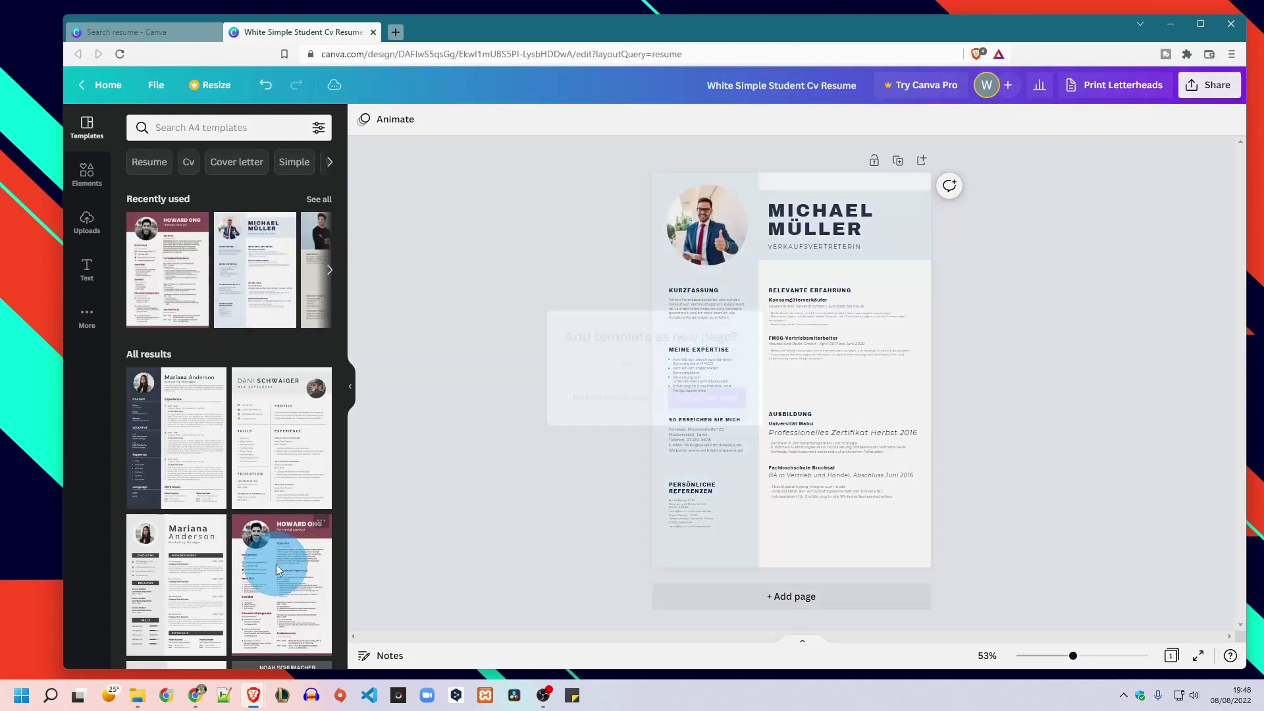
left_click(274, 561)
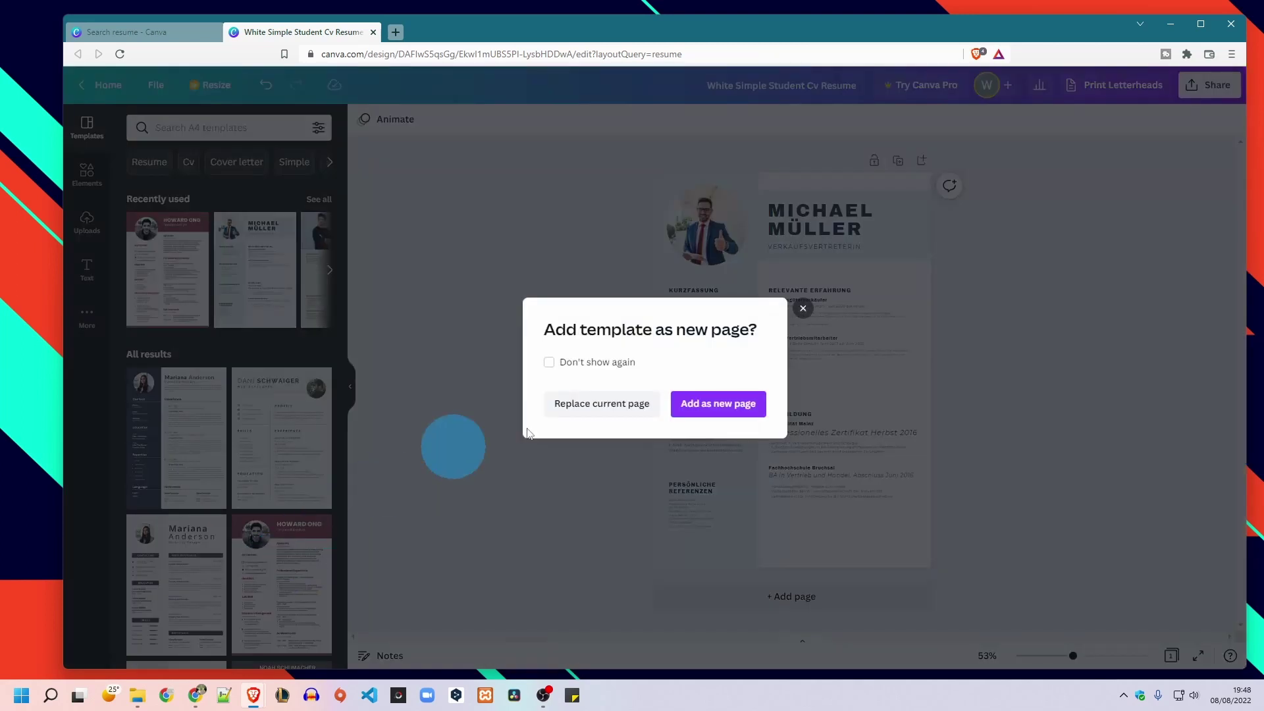
left_click(602, 412)
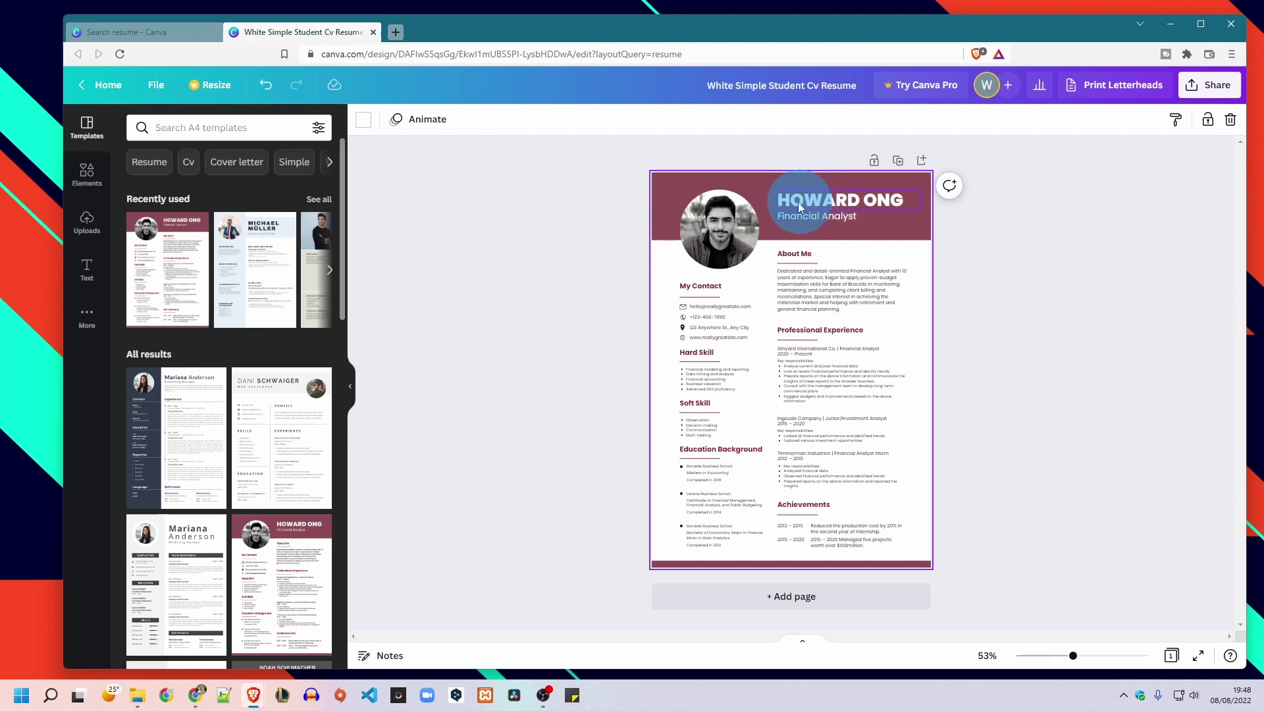
- Retype the resume heading with the new name and 'Software Engineer', then zoom in
double_click(827, 200)
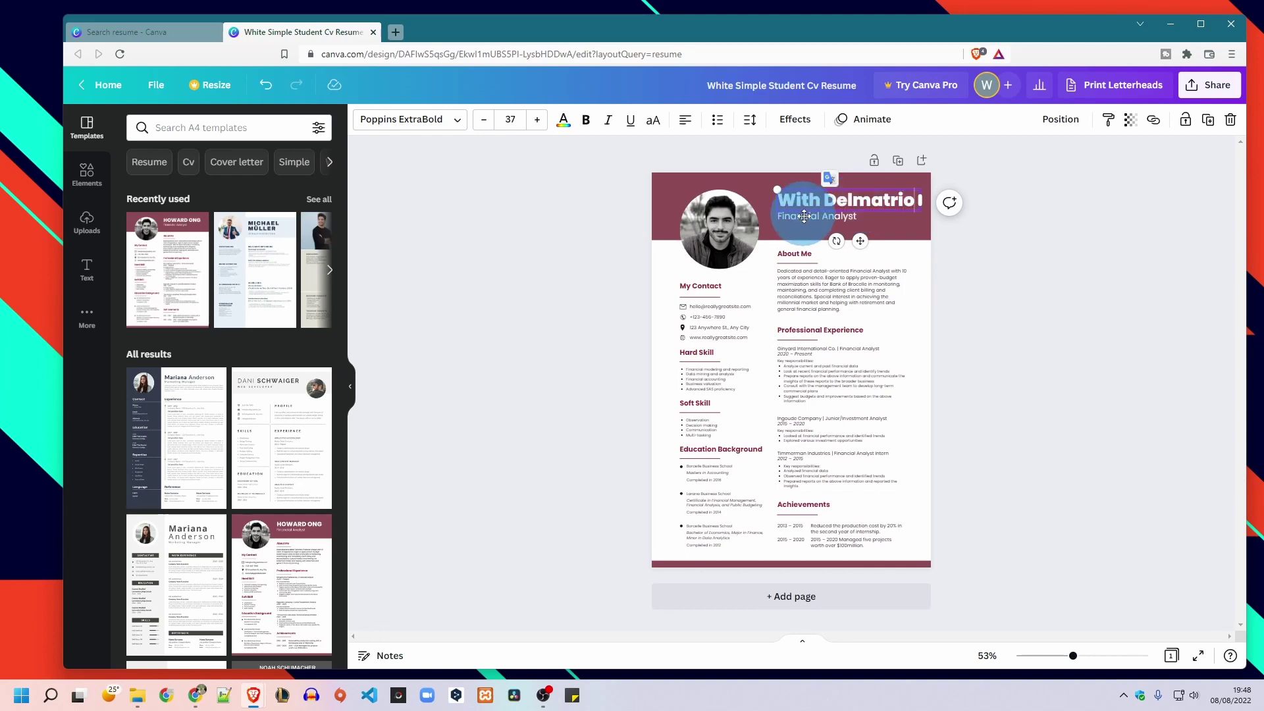
key("ctrl+z")
left_click_drag(1073, 660, 1108, 661)
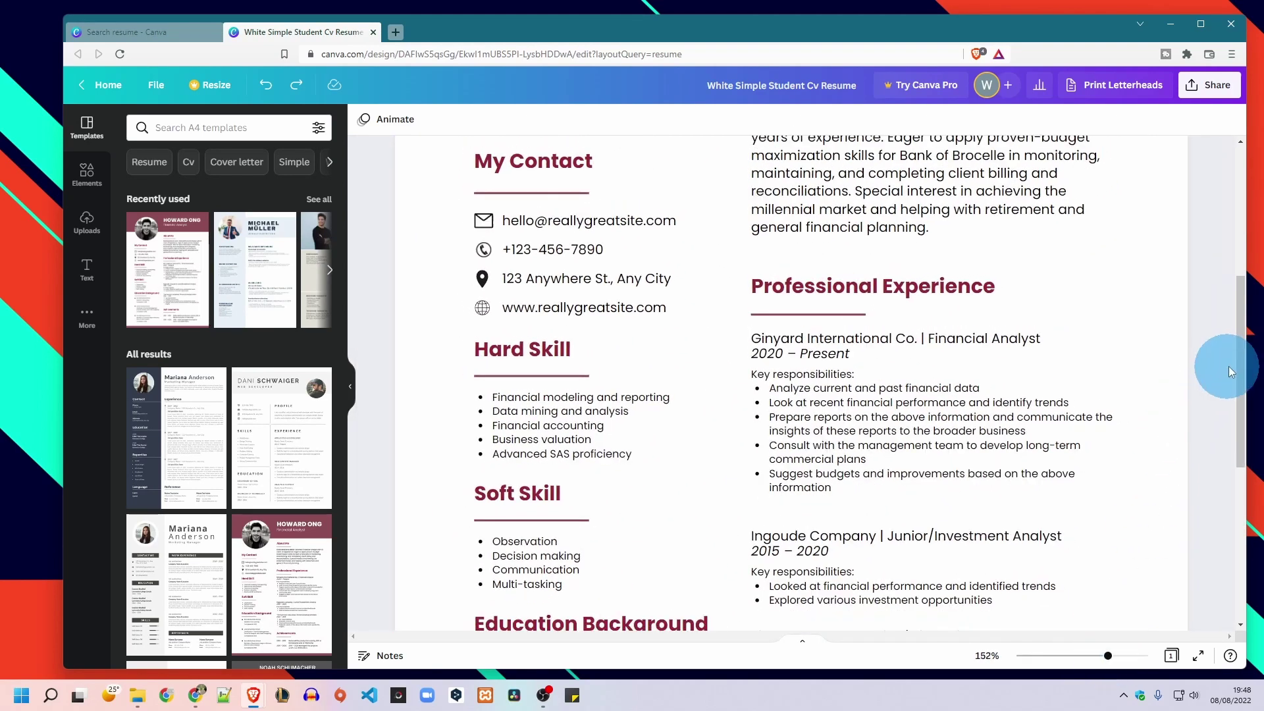
left_click_drag(1240, 372, 1240, 245)
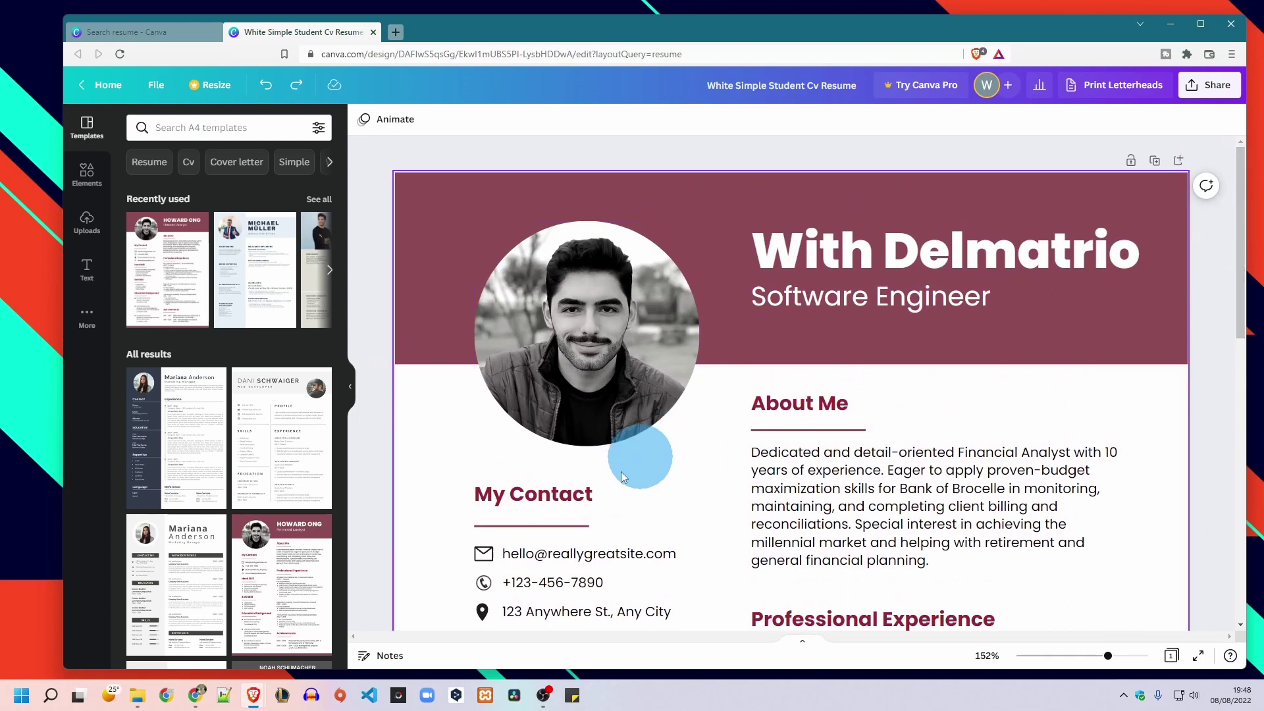
- Delete the portrait and fill the circular photo frame with an uploaded blue network graphic
left_click(570, 556)
double_click(591, 556)
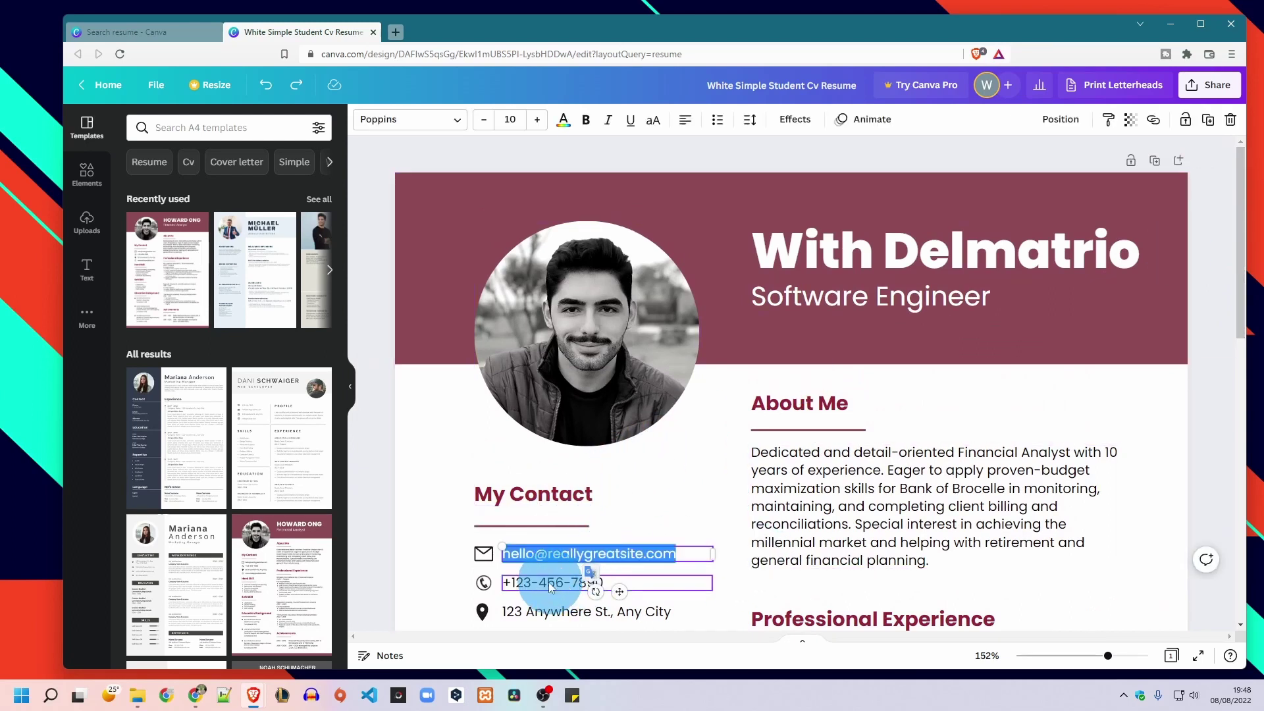
double_click(573, 392)
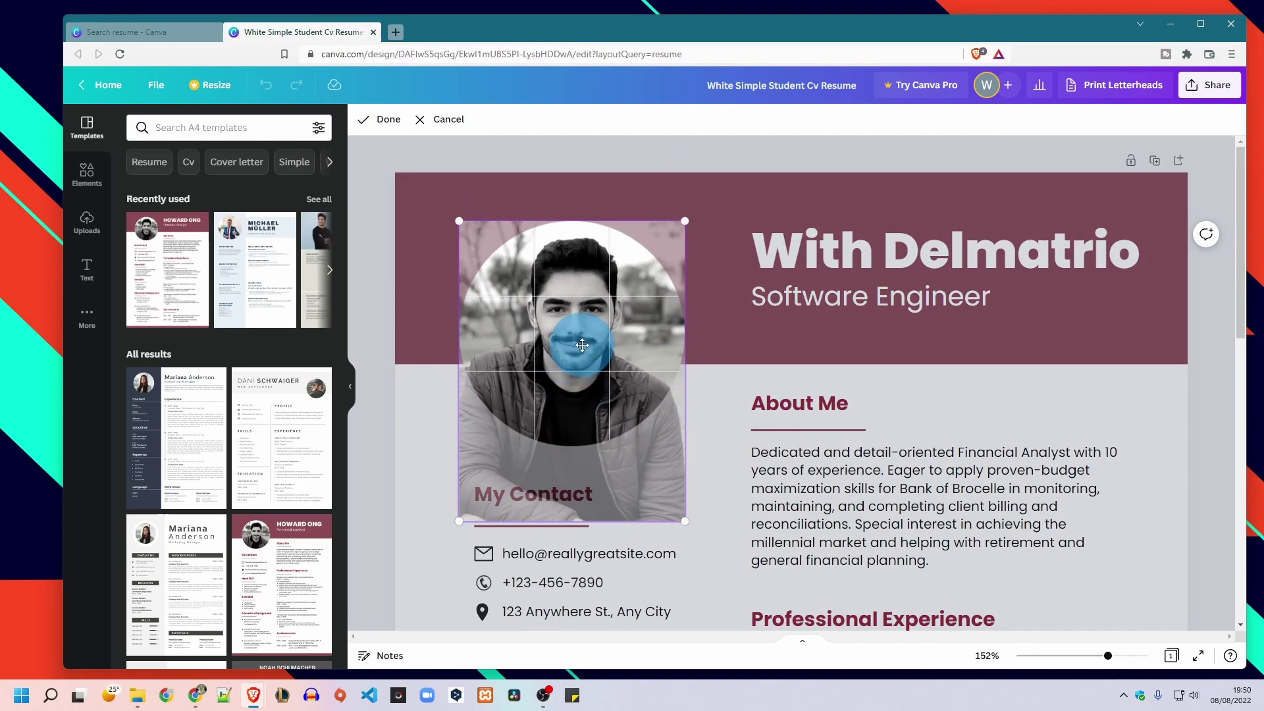
key("Delete")
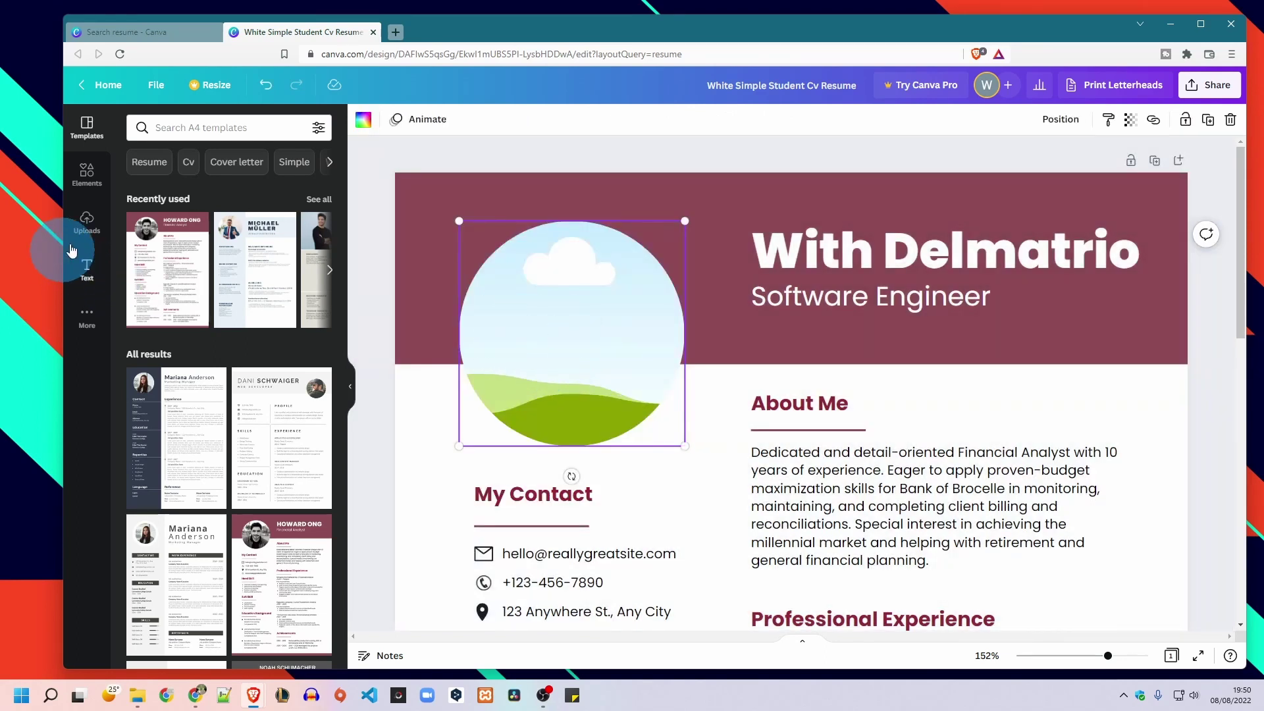
left_click(74, 247)
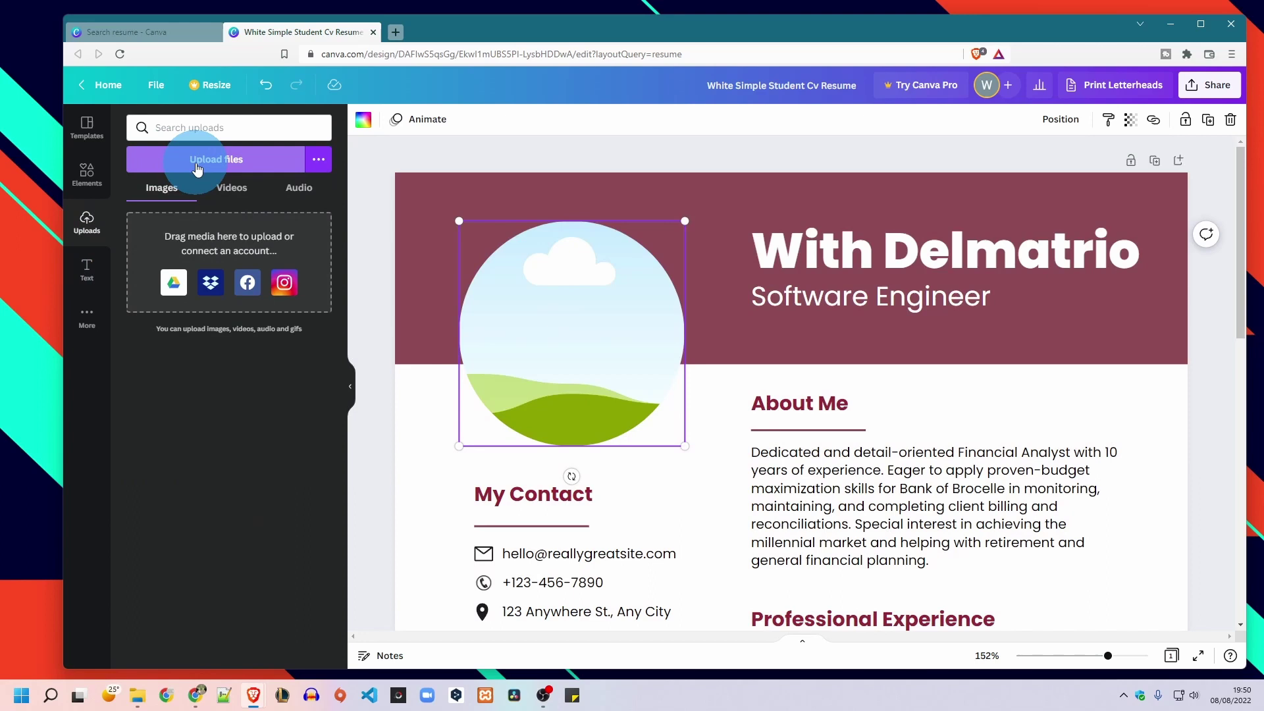
left_click(196, 169)
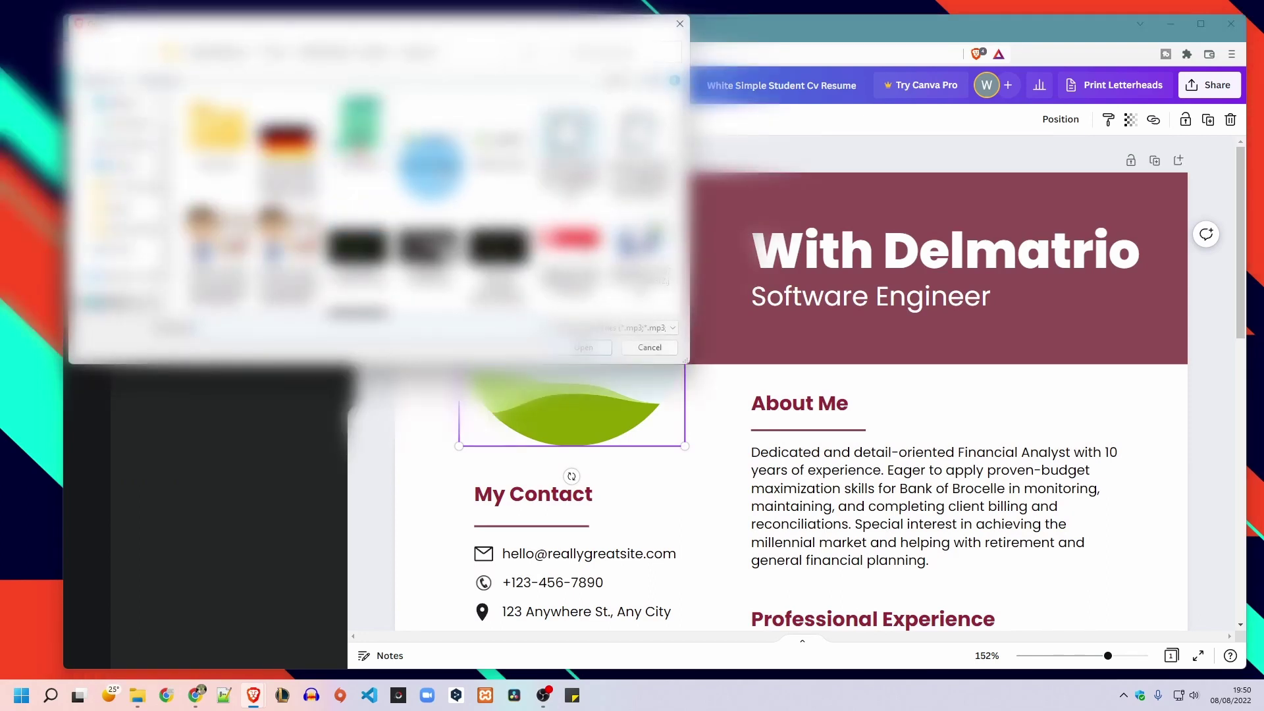
double_click(431, 165)
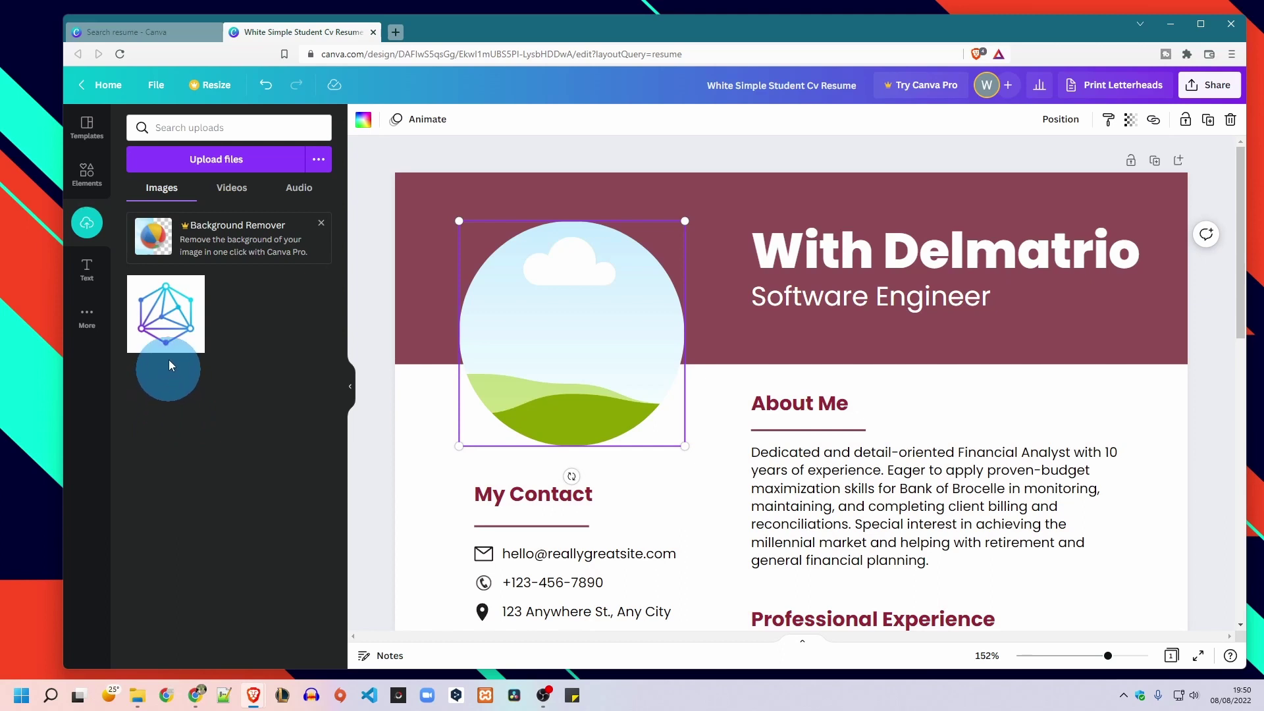
left_click_drag(196, 323, 532, 328)
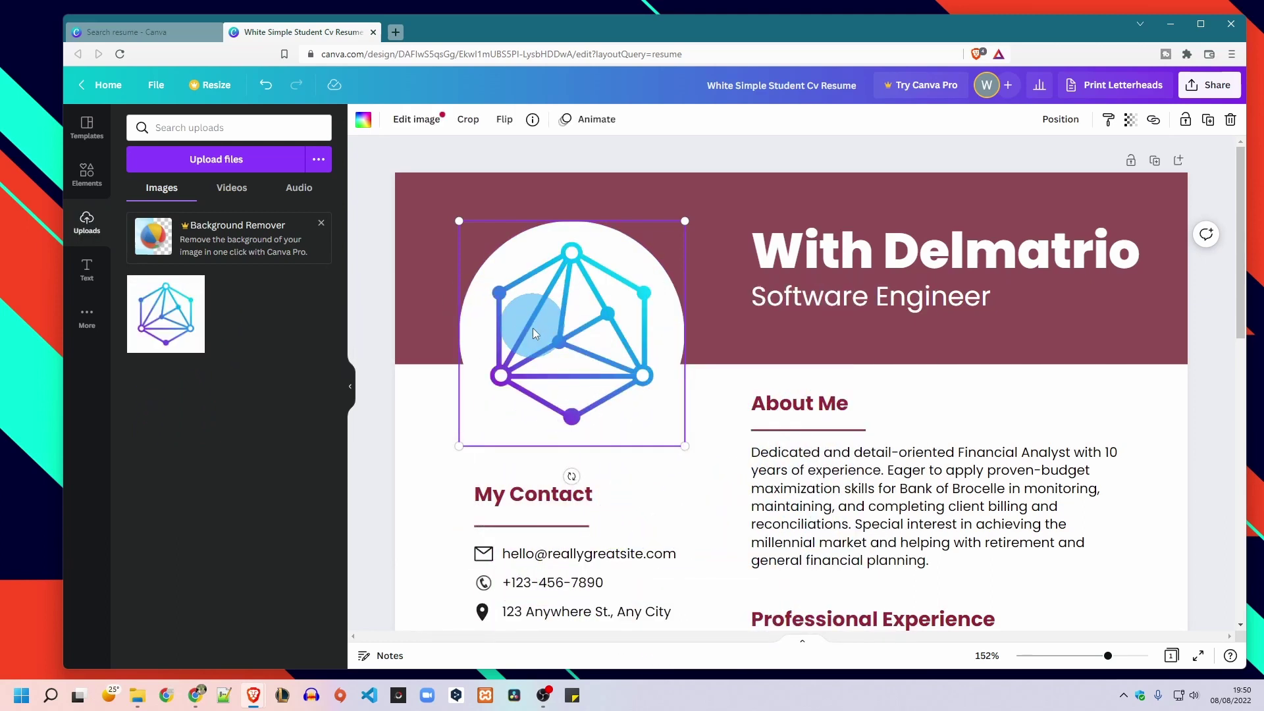
left_click(690, 490)
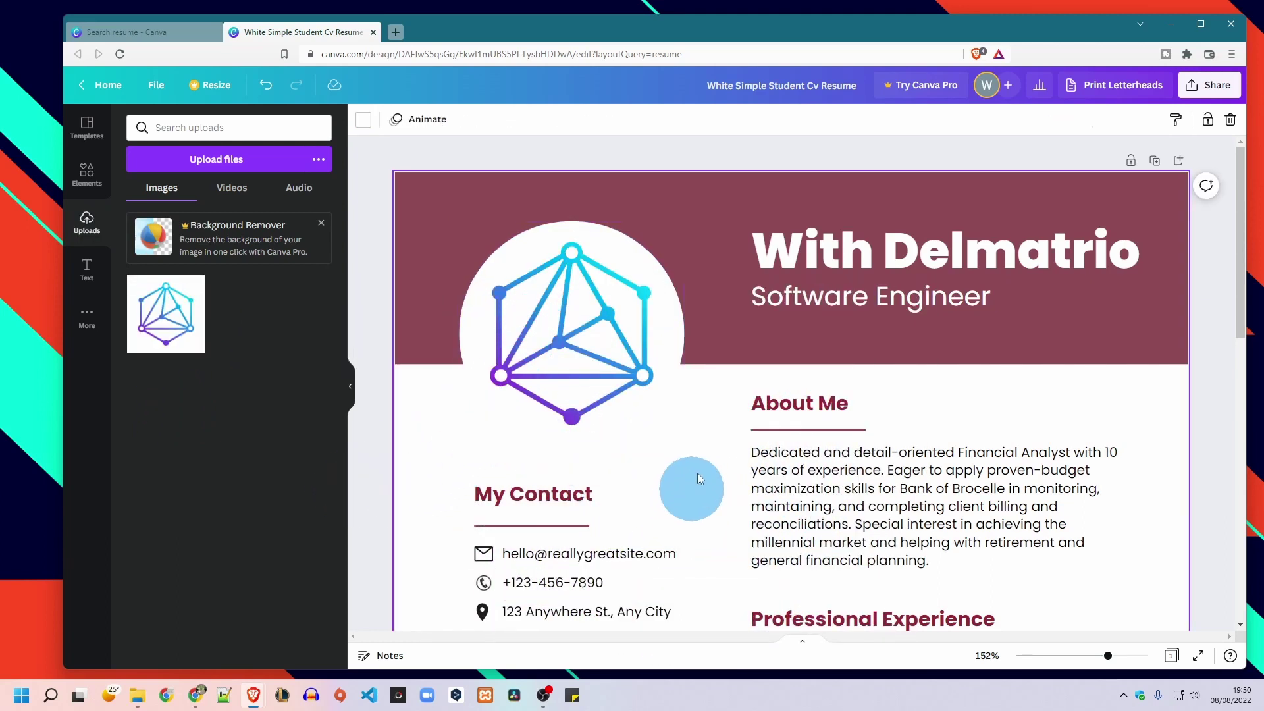
- Download the resume design as a PDF Standard file and select it on the desktop
left_click(1211, 96)
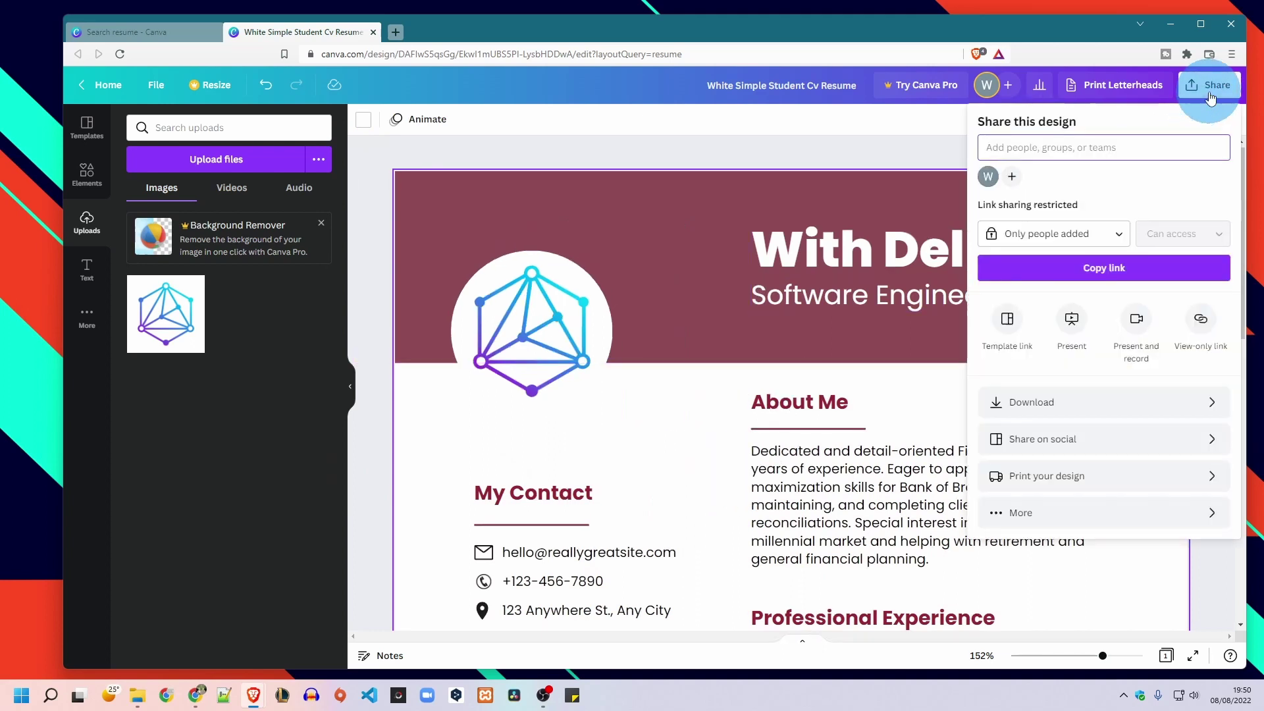
left_click(1031, 404)
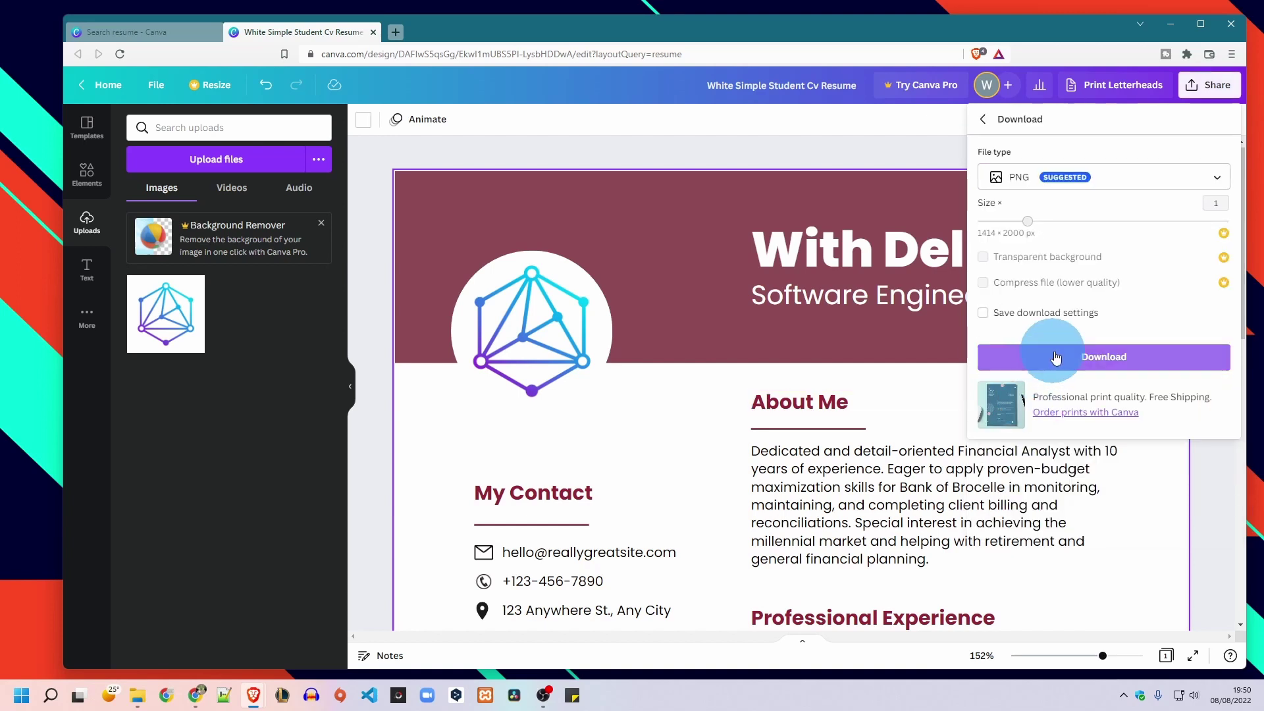
left_click(1144, 186)
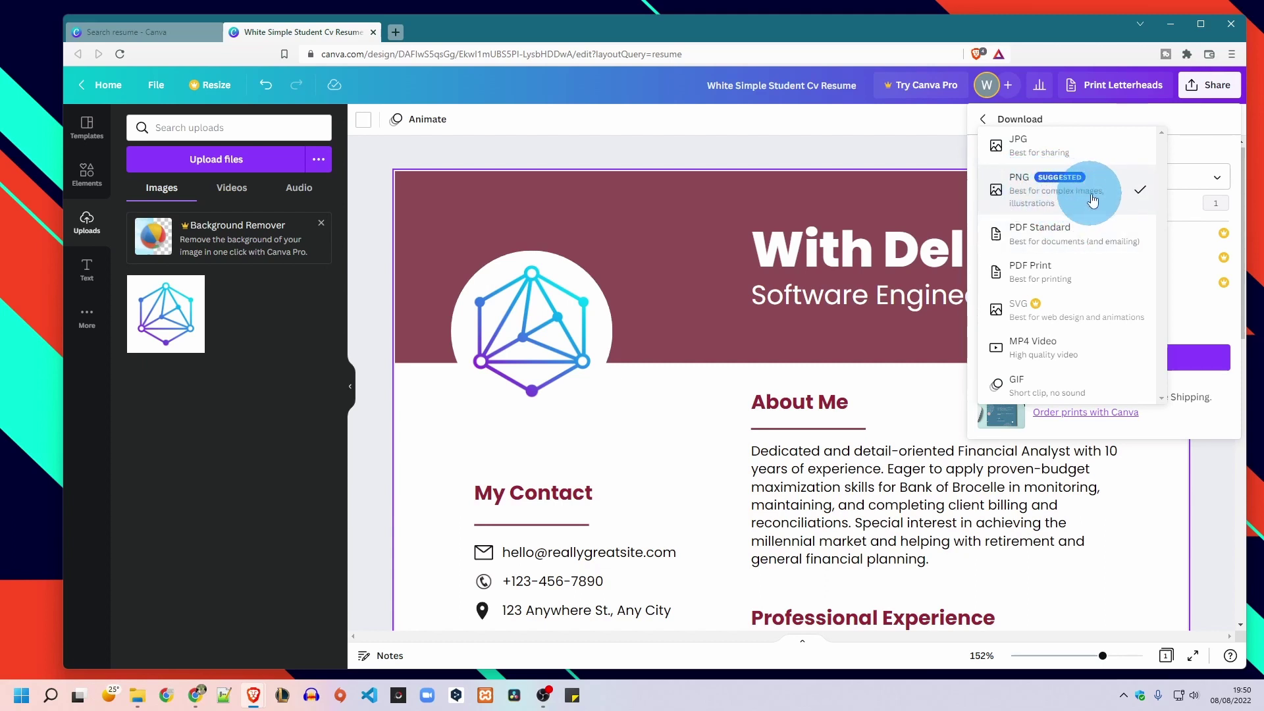
left_click(1077, 236)
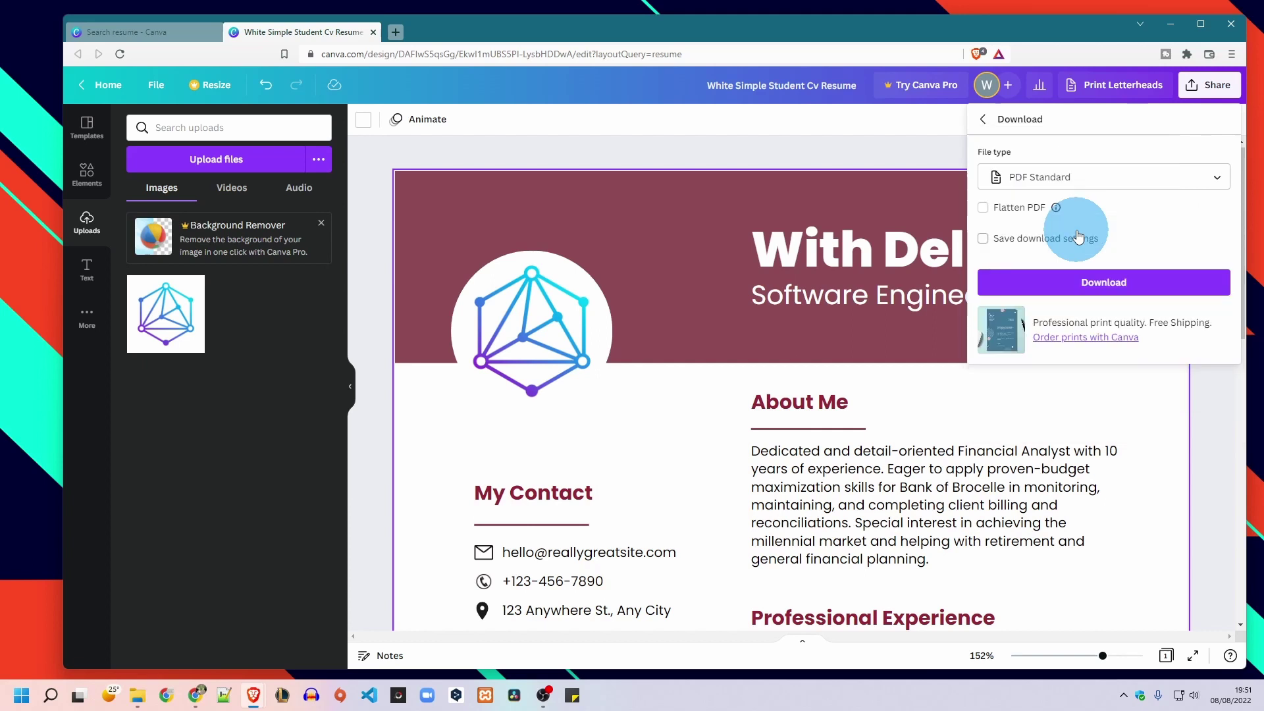
left_click(1060, 282)
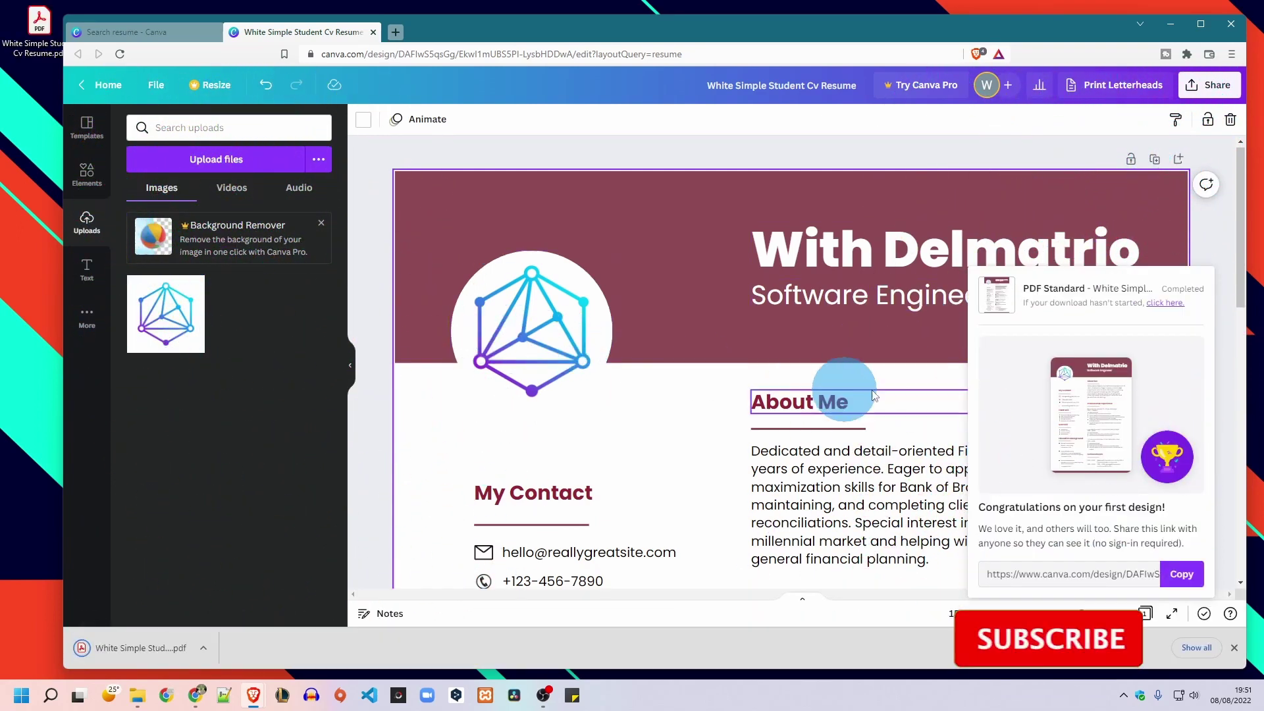
left_click(37, 52)
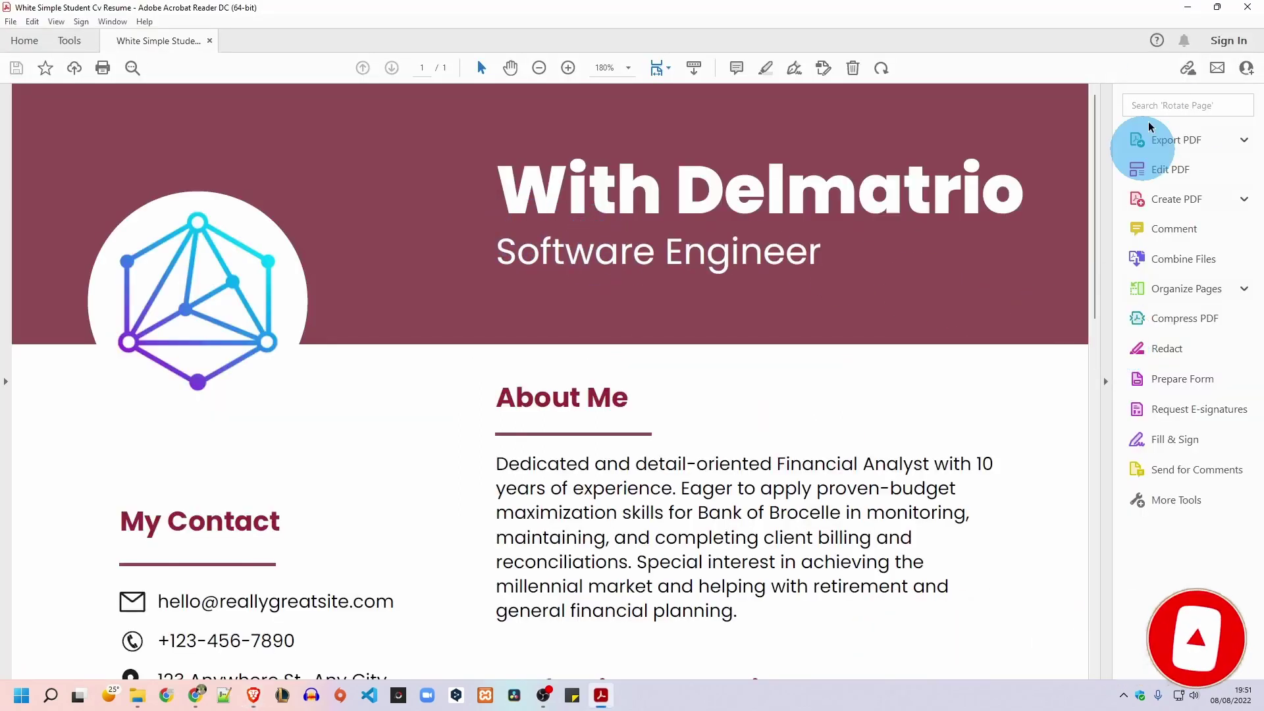
- Restore down the Acrobat Reader window showing the resume PDF so it sits over the browser
left_click(1218, 10)
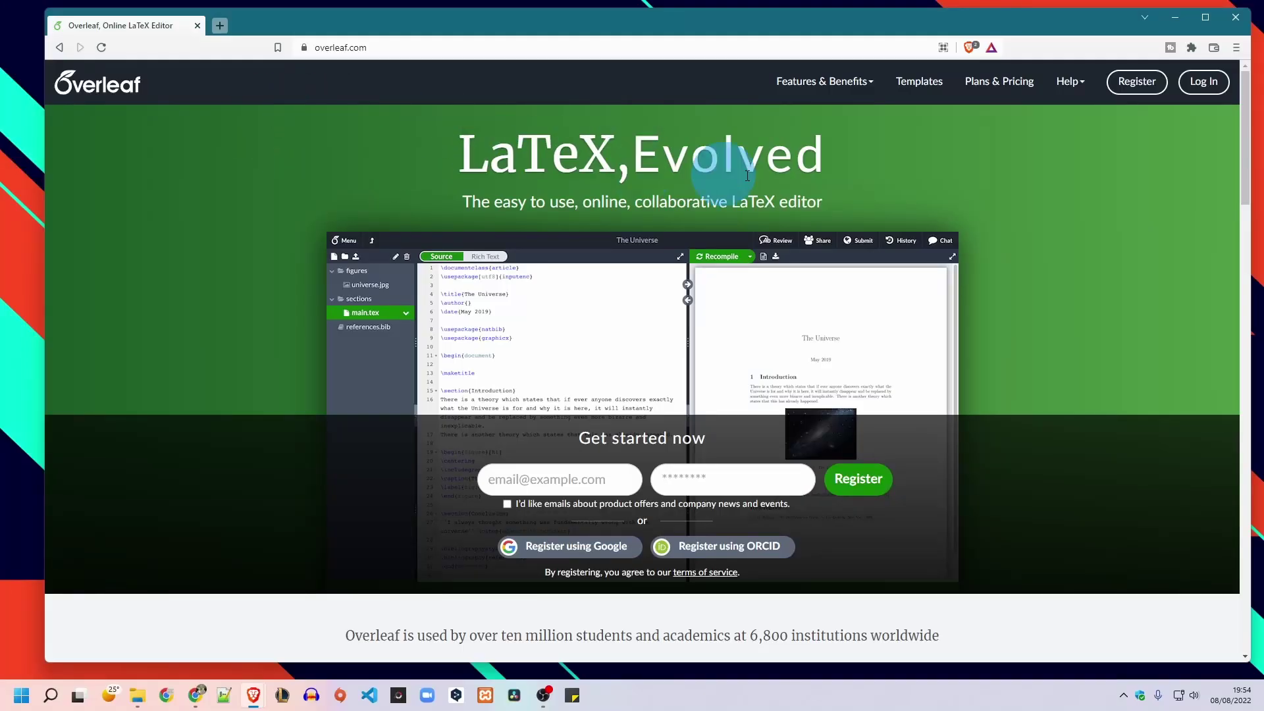
- Filter Overleaf's templates to Résumé / CV and open the Spider CV template from page 2
left_click(922, 93)
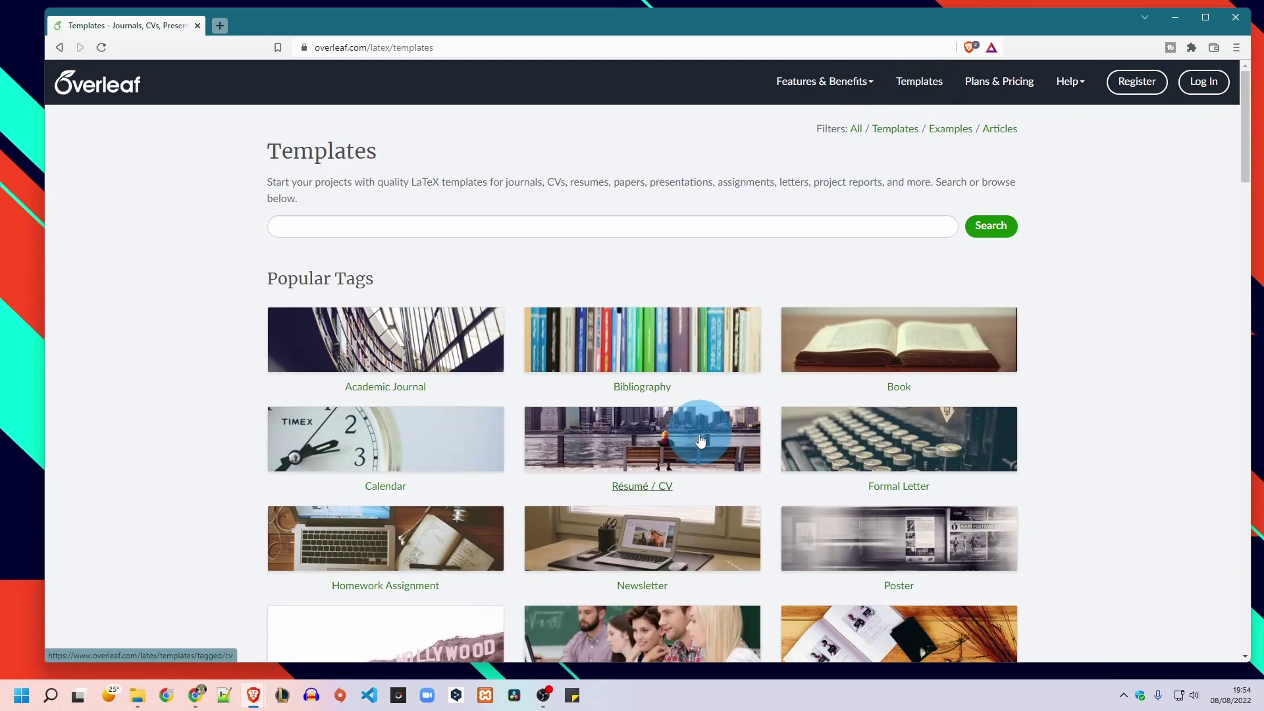
scroll(644, 298, "down", 3)
left_click(643, 290)
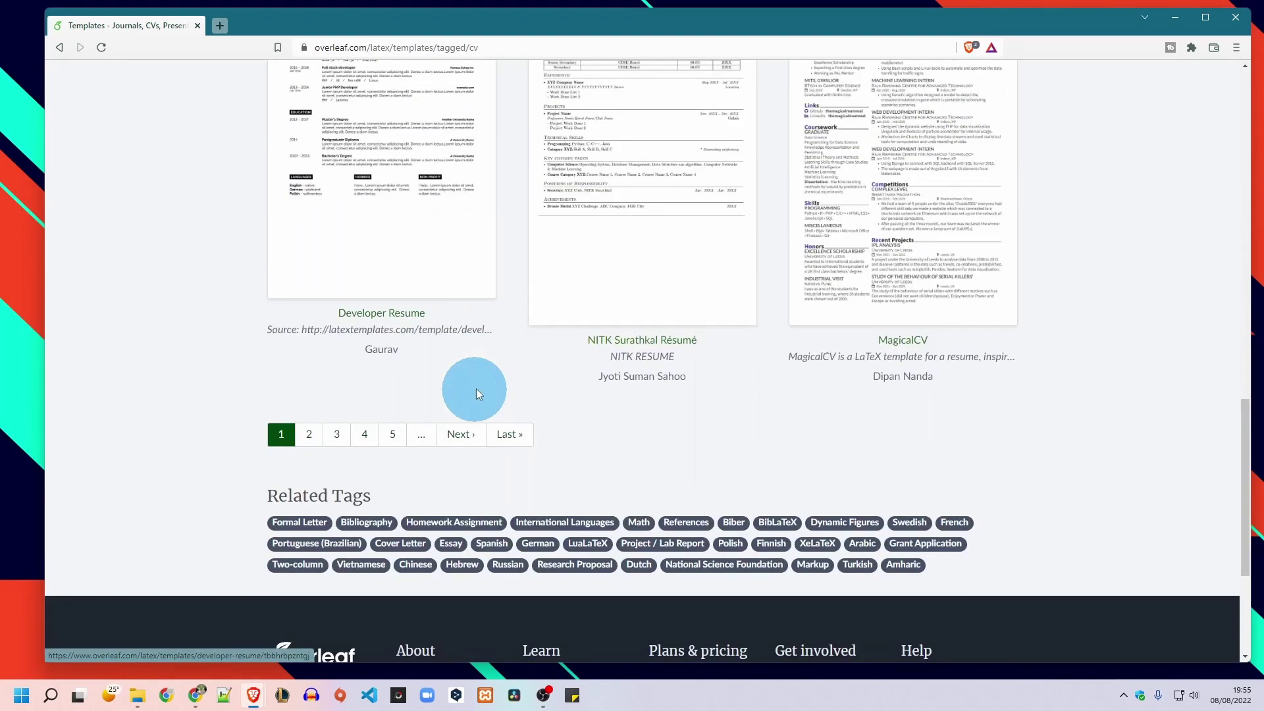
left_click(312, 433)
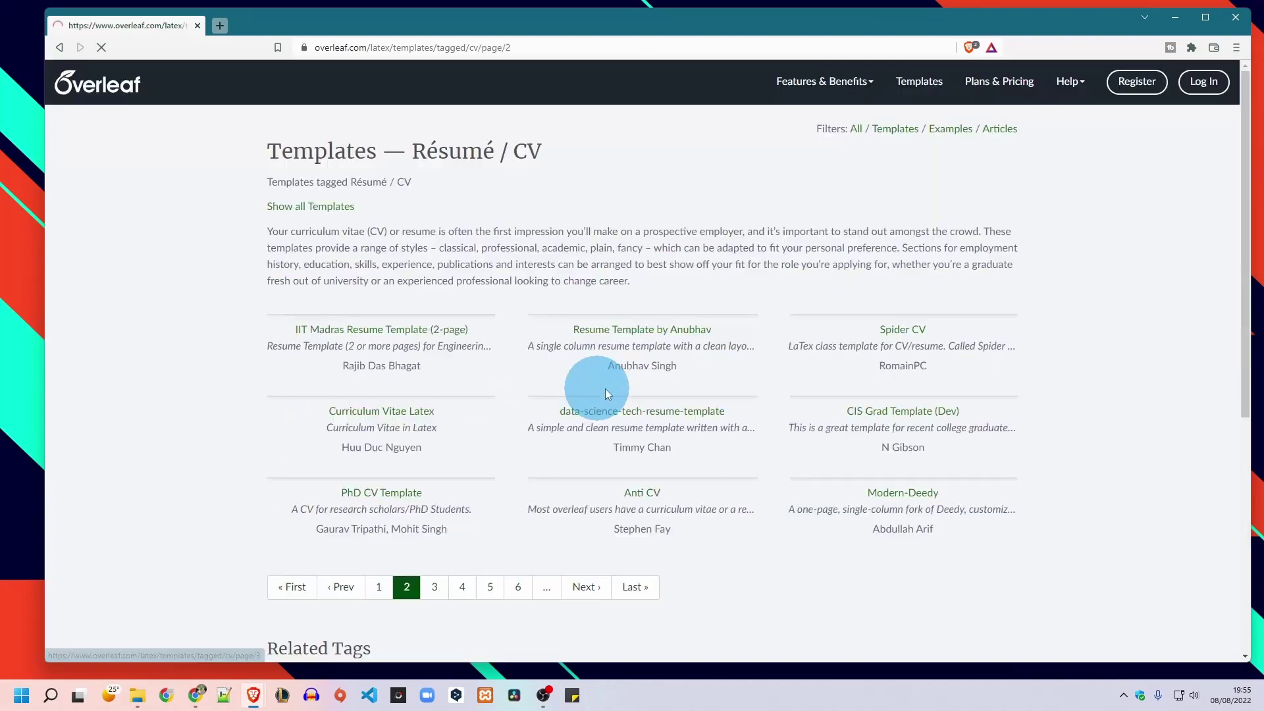
scroll(632, 333, "down", 4)
left_click(962, 268)
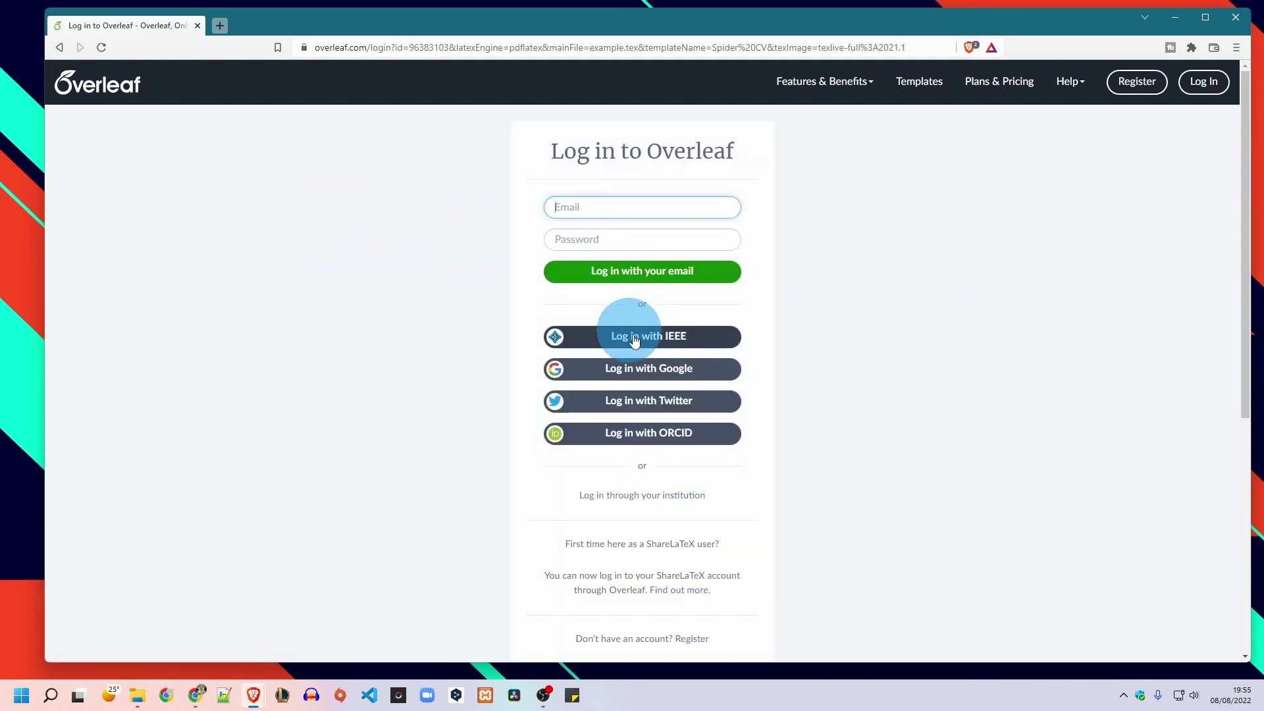
- Log in to Overleaf with Google so Spider CV opens as a new project
left_click(713, 352)
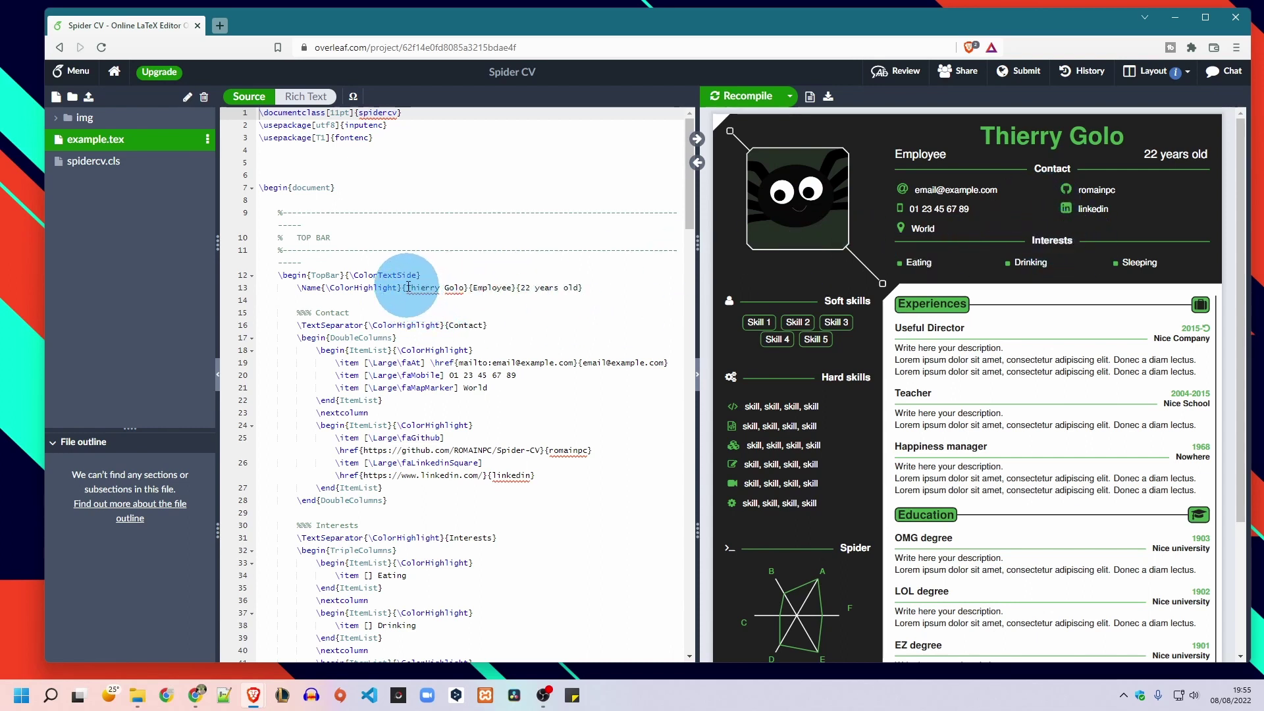
- In example.tex, replace the placeholder \Name with the new name and edit the skill entries
left_click_drag(406, 287, 464, 287)
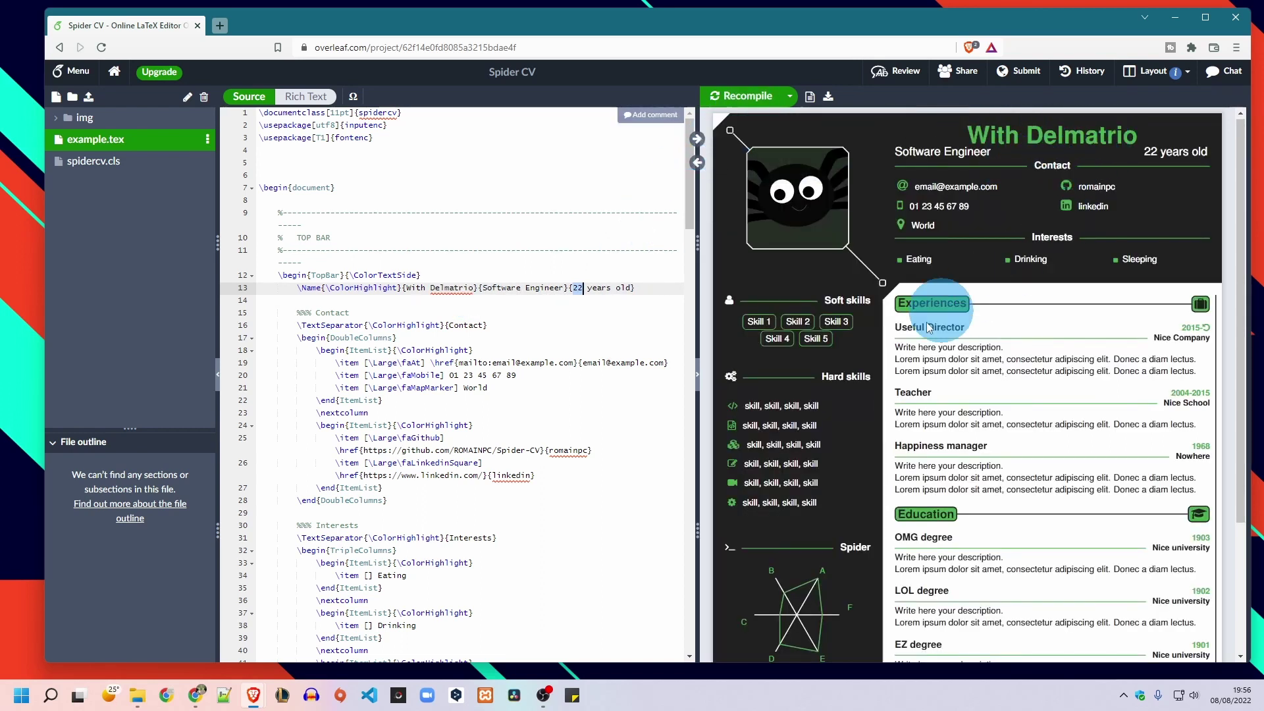
scroll(931, 332, "down", 2)
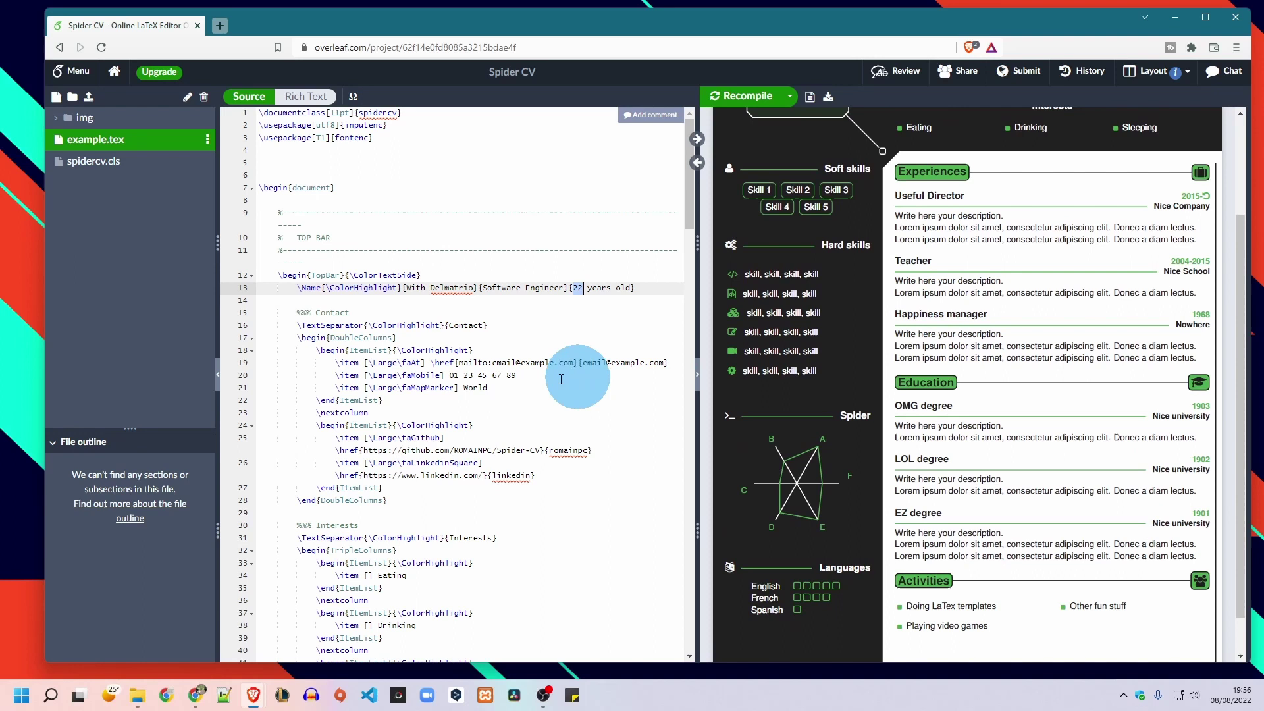
scroll(878, 386, "down", 1)
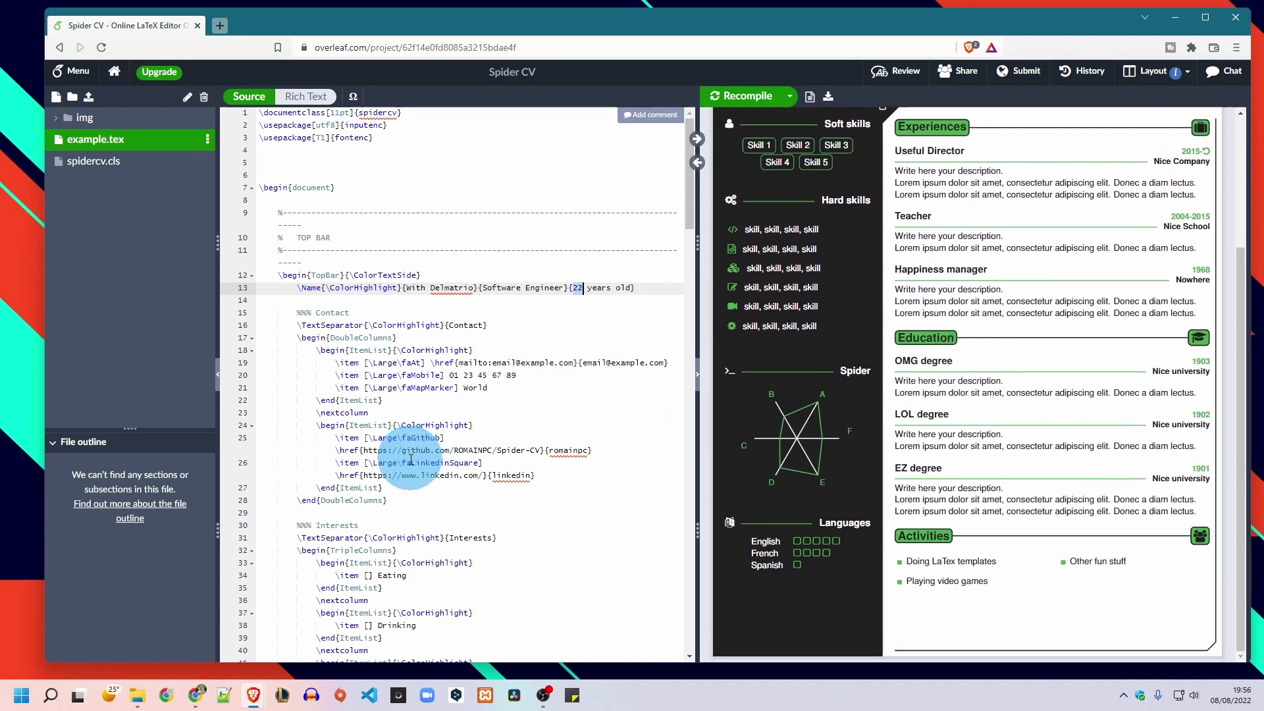
scroll(410, 459, "down", 7)
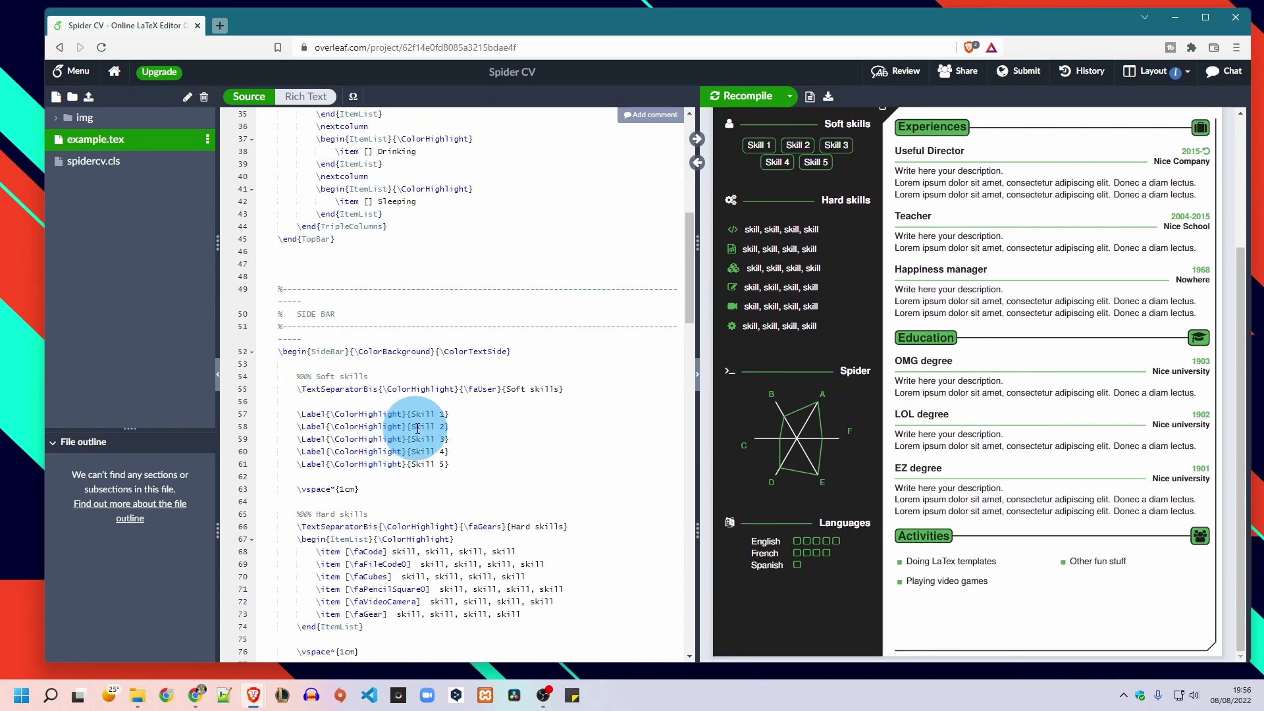
double_click(436, 413)
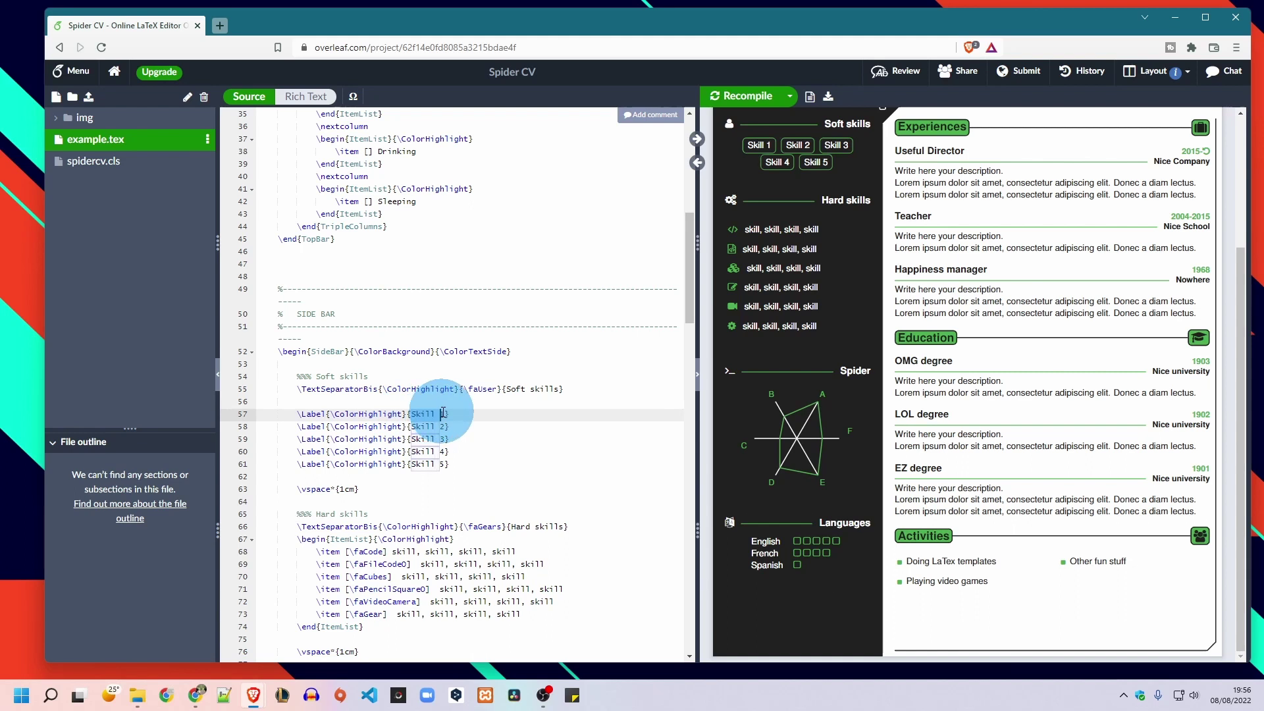
- Check the Experiences, Education, Activities and contact source, then download the compiled Spider_CV.pdf
scroll(336, 520, "down", 1)
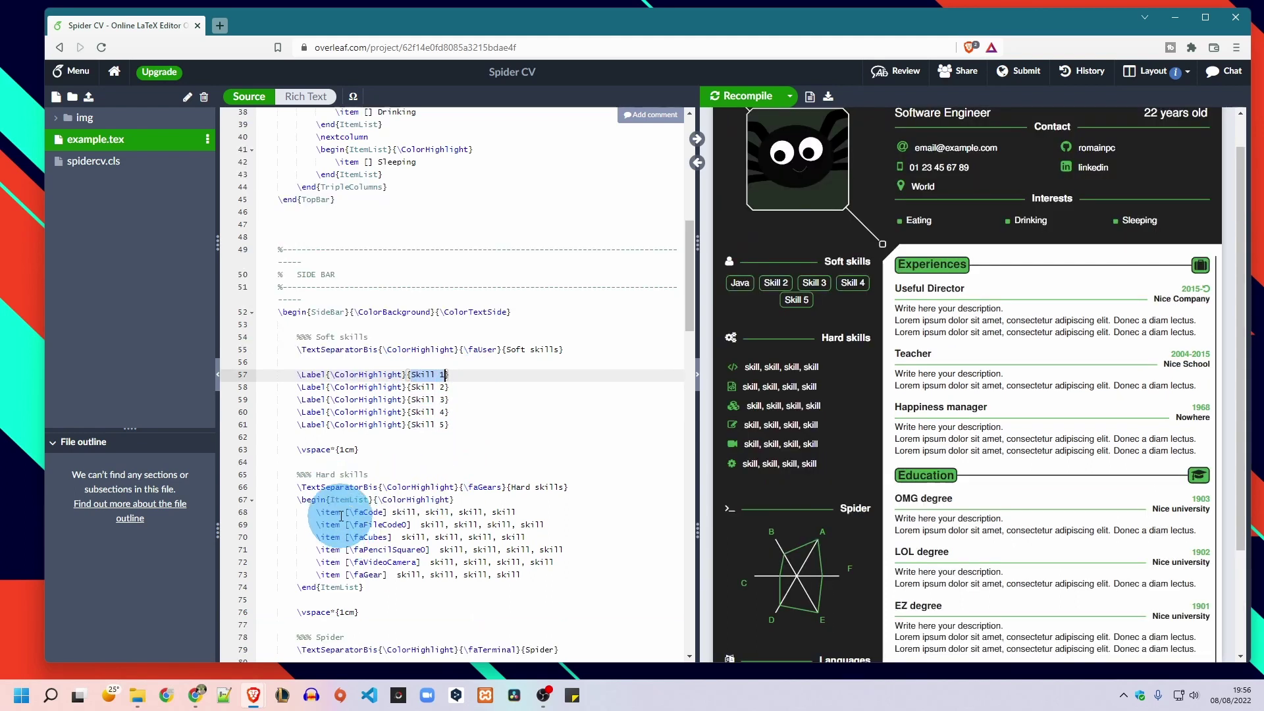
double_click(930, 268)
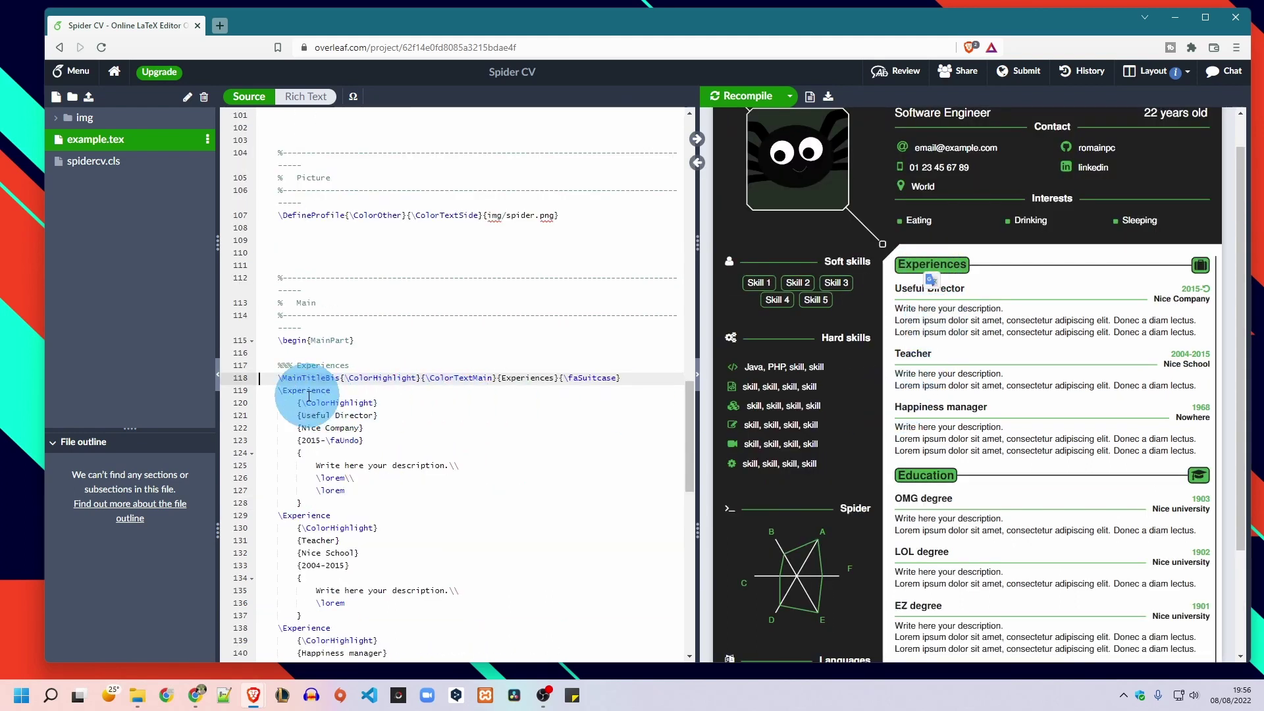
double_click(918, 476)
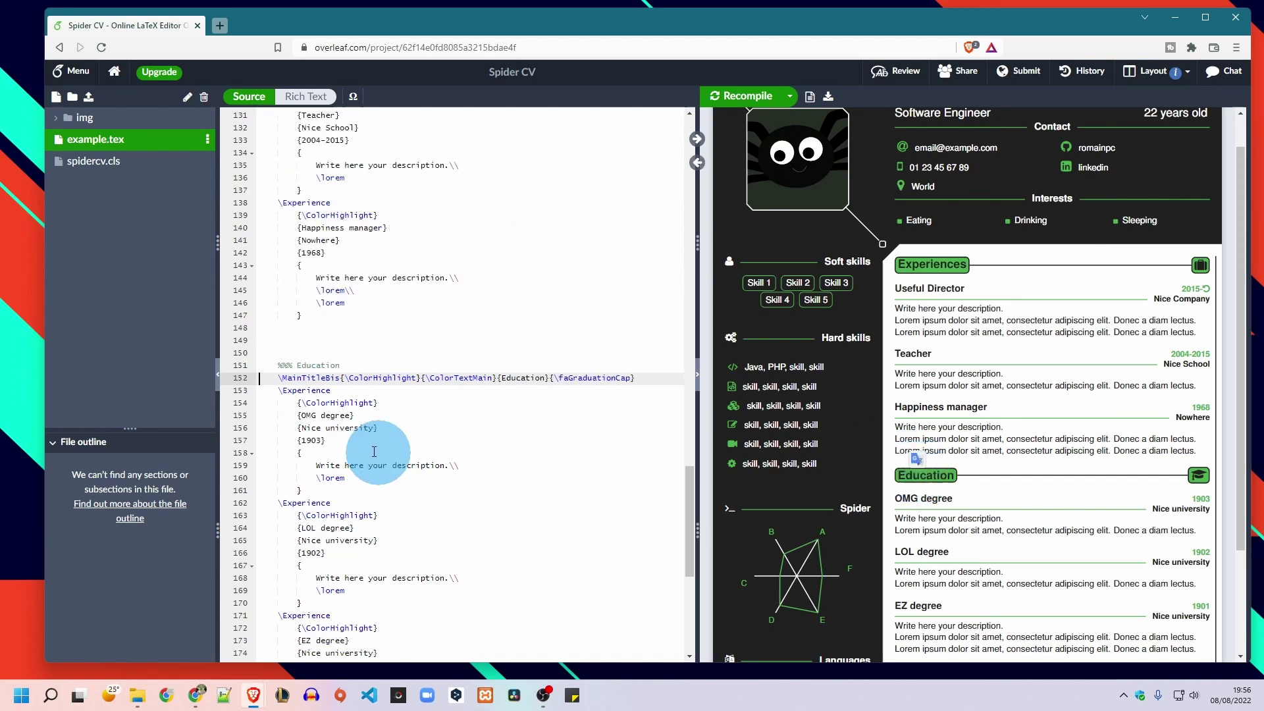
double_click(553, 391)
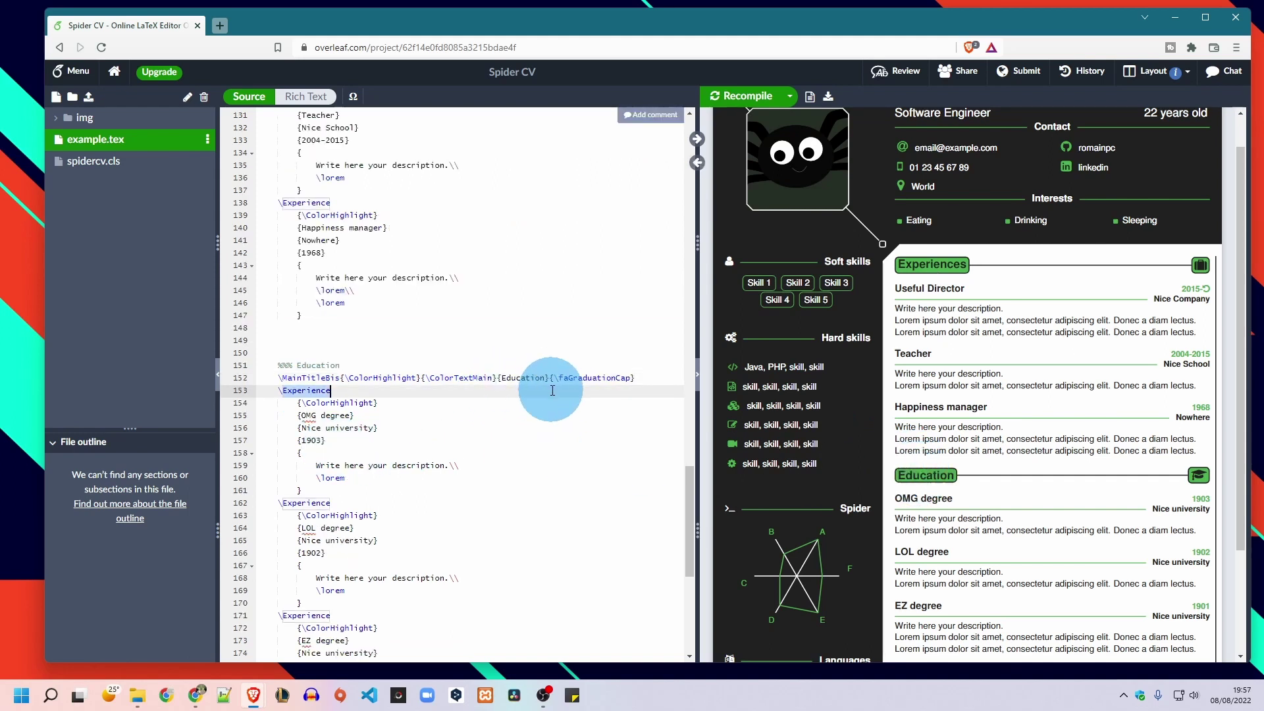
scroll(1012, 540, "down", 3)
left_click(927, 538)
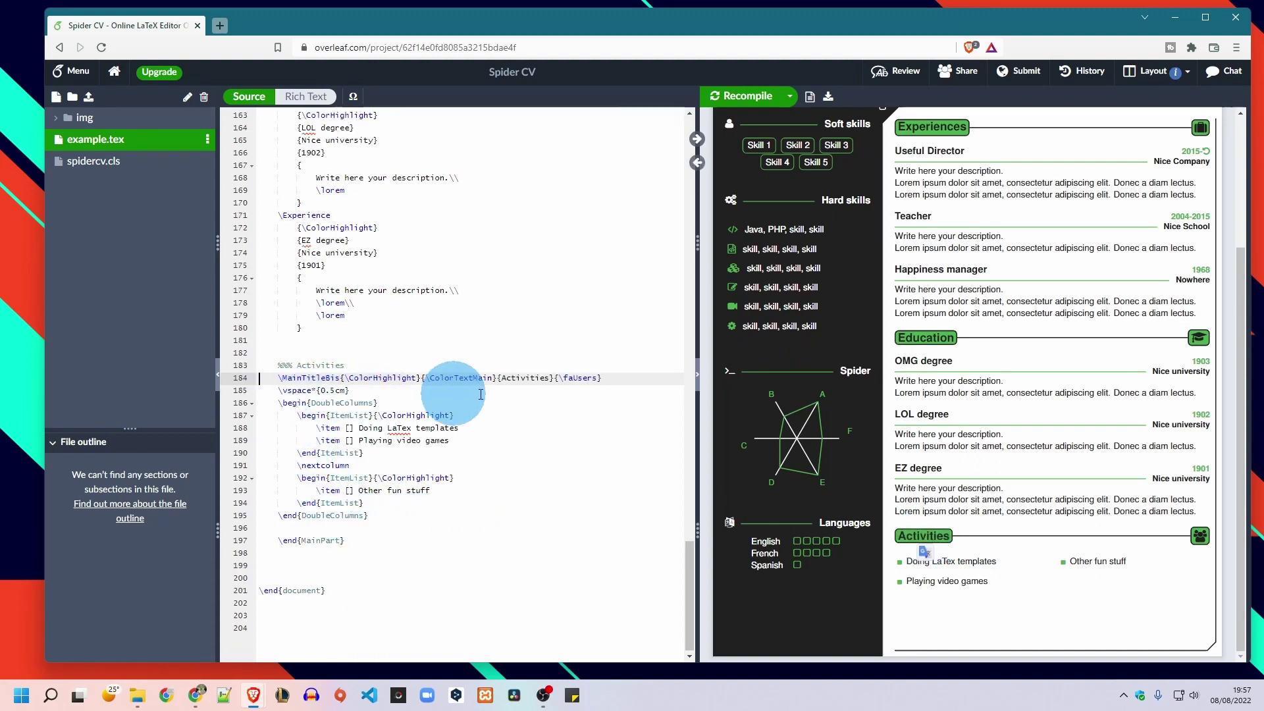
scroll(1025, 198, "up", 2)
left_click(1023, 142)
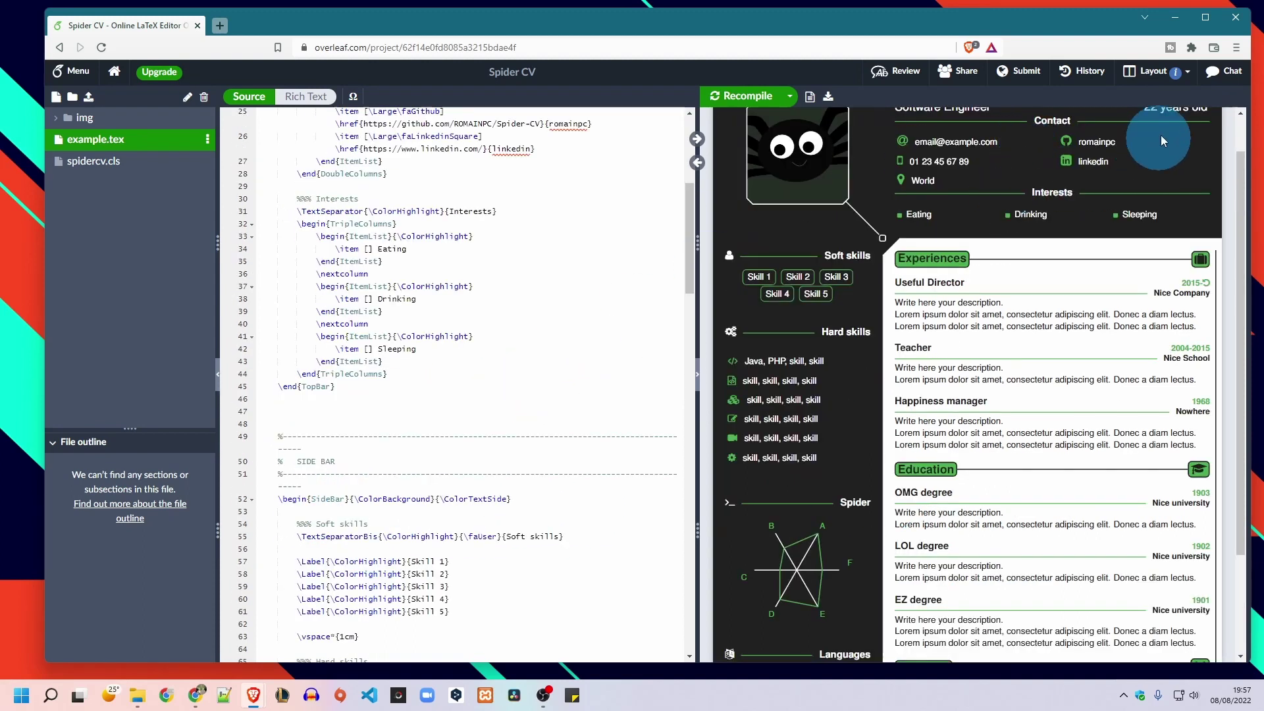
left_click(828, 96)
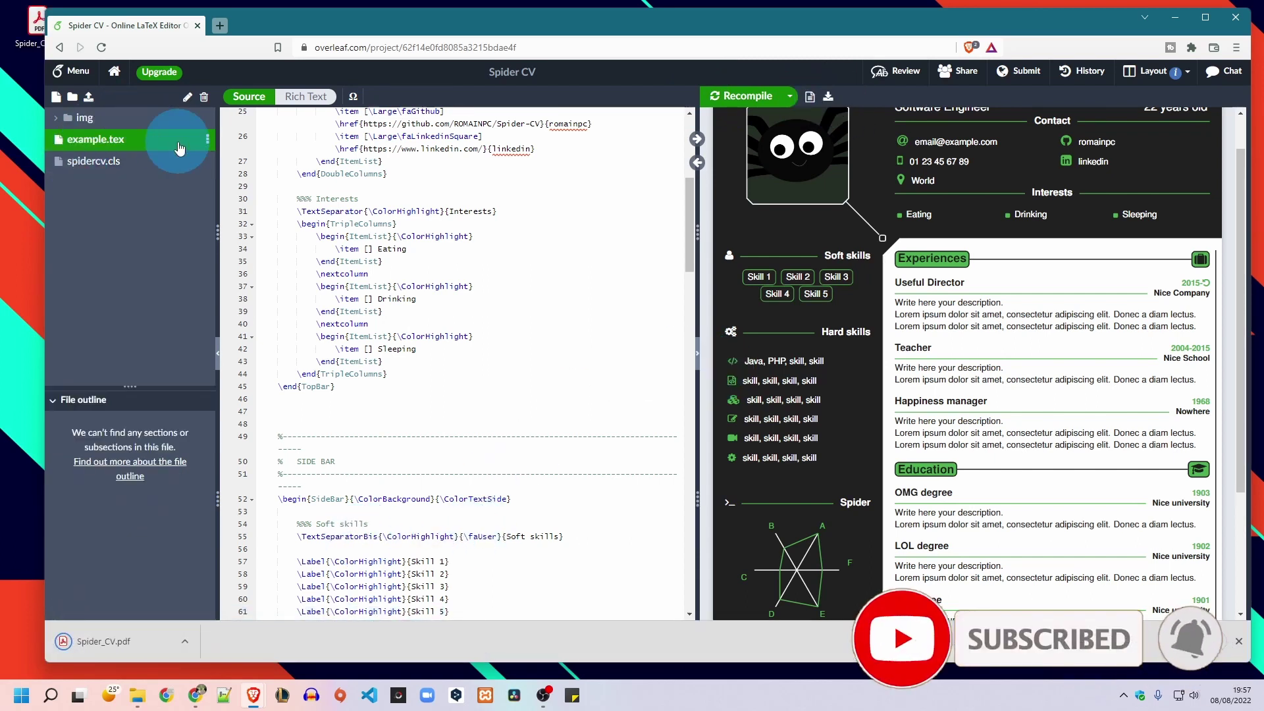
- Open Spider_CV.pdf in Acrobat Reader and collapse the Tools pane to view the CV
double_click(39, 46)
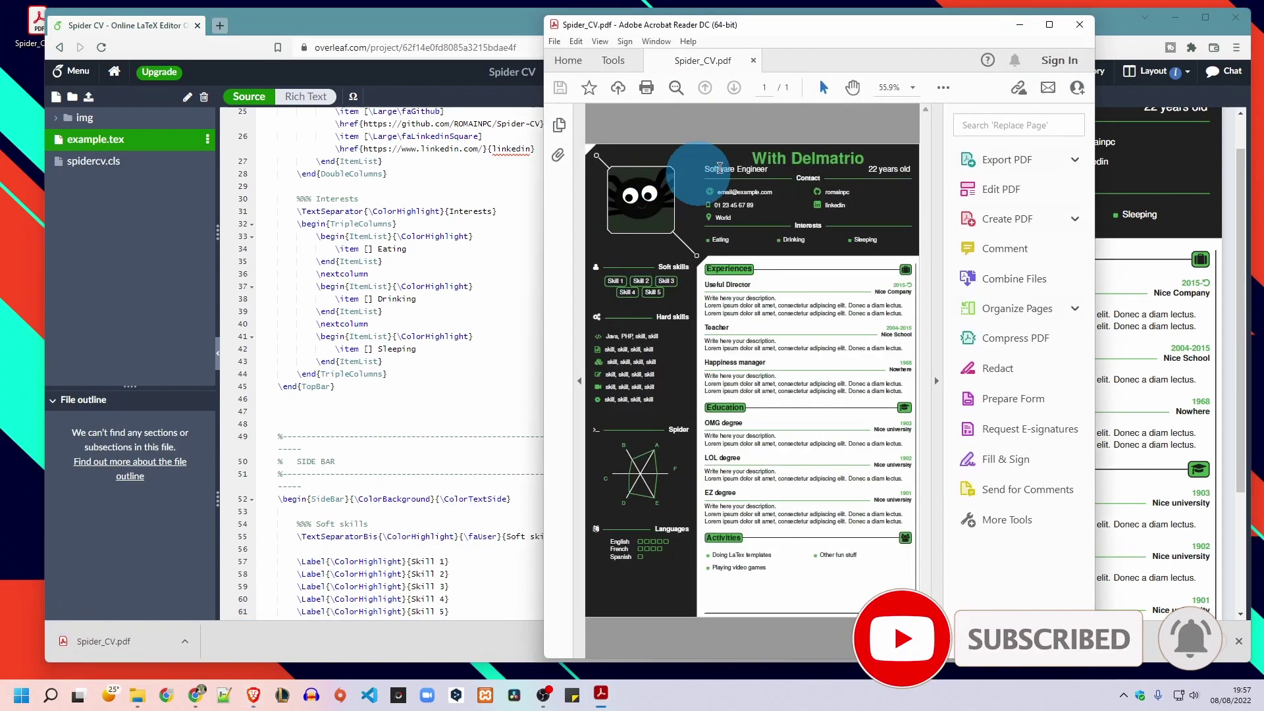
left_click(937, 341)
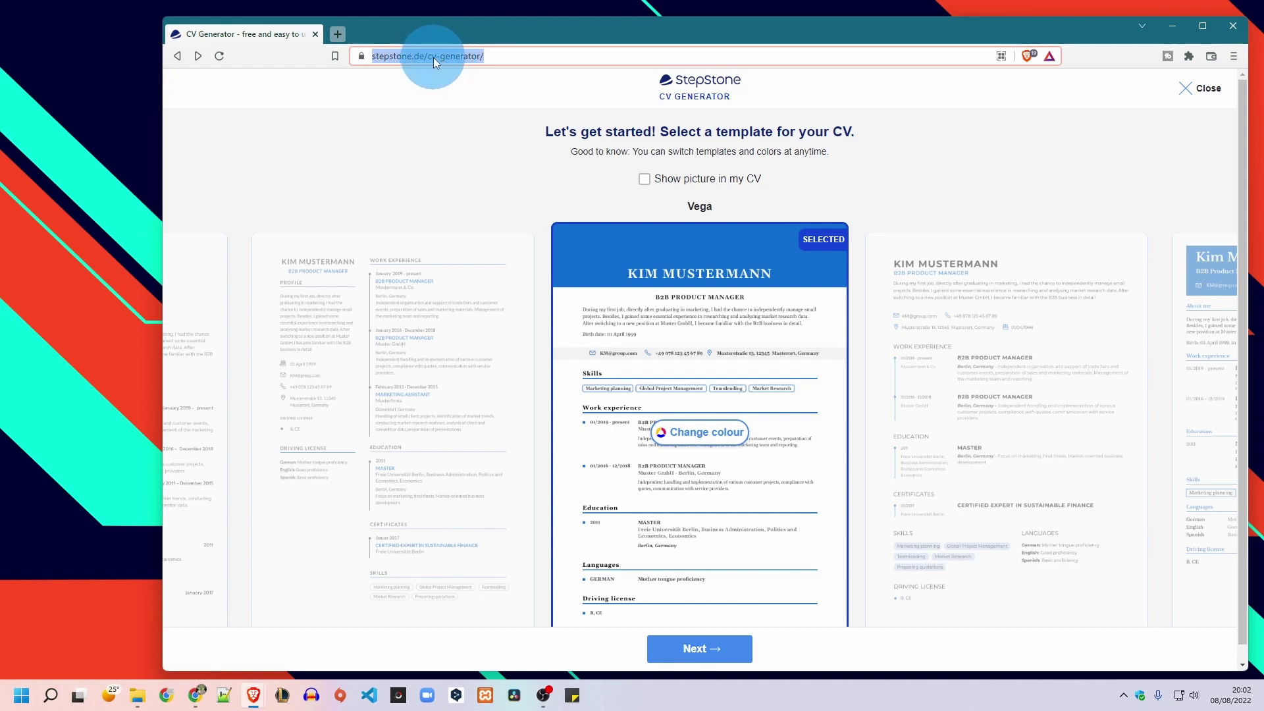
- Browse through neighbouring CV template designs in the carousel
left_click(468, 157)
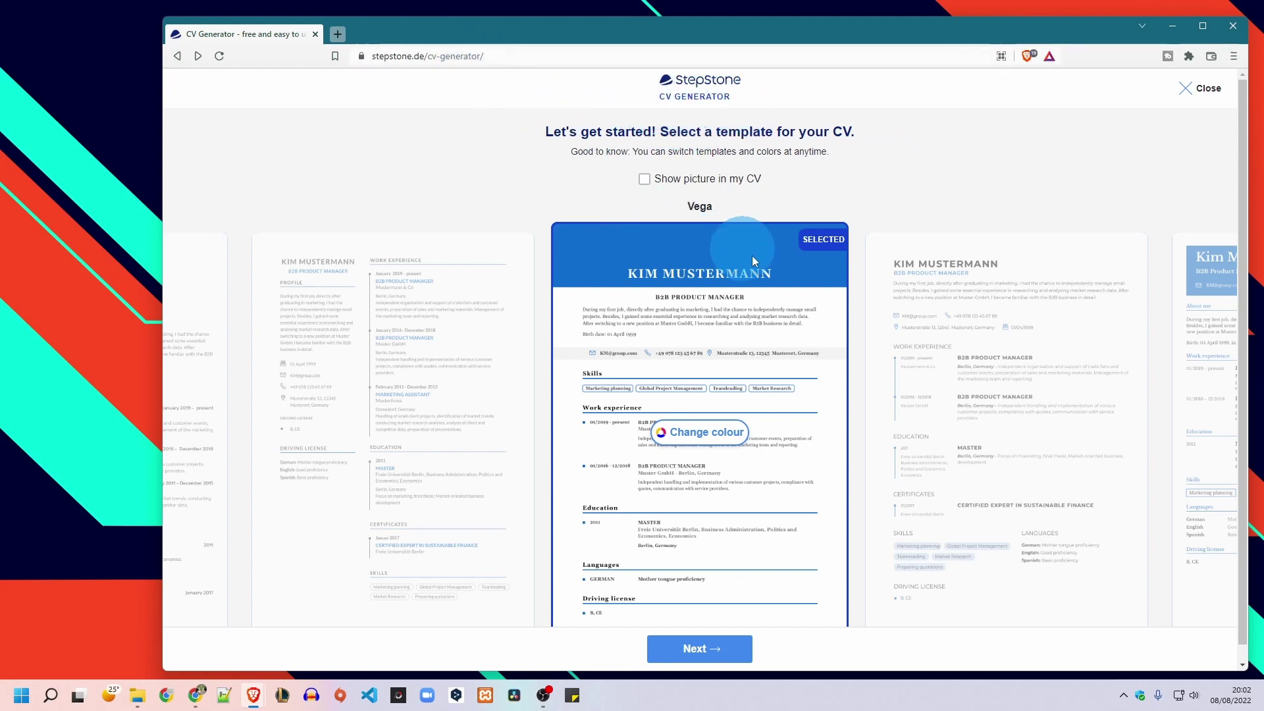
scroll(840, 379, "down", 1)
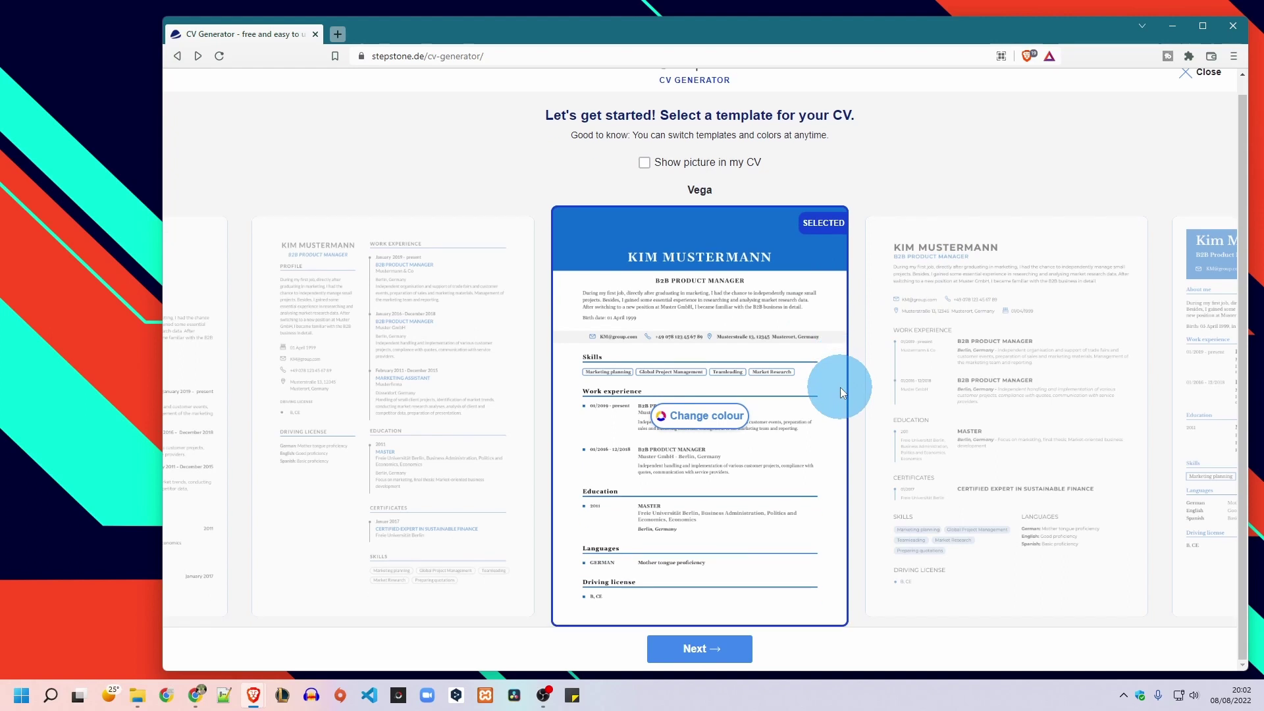
left_click(952, 397)
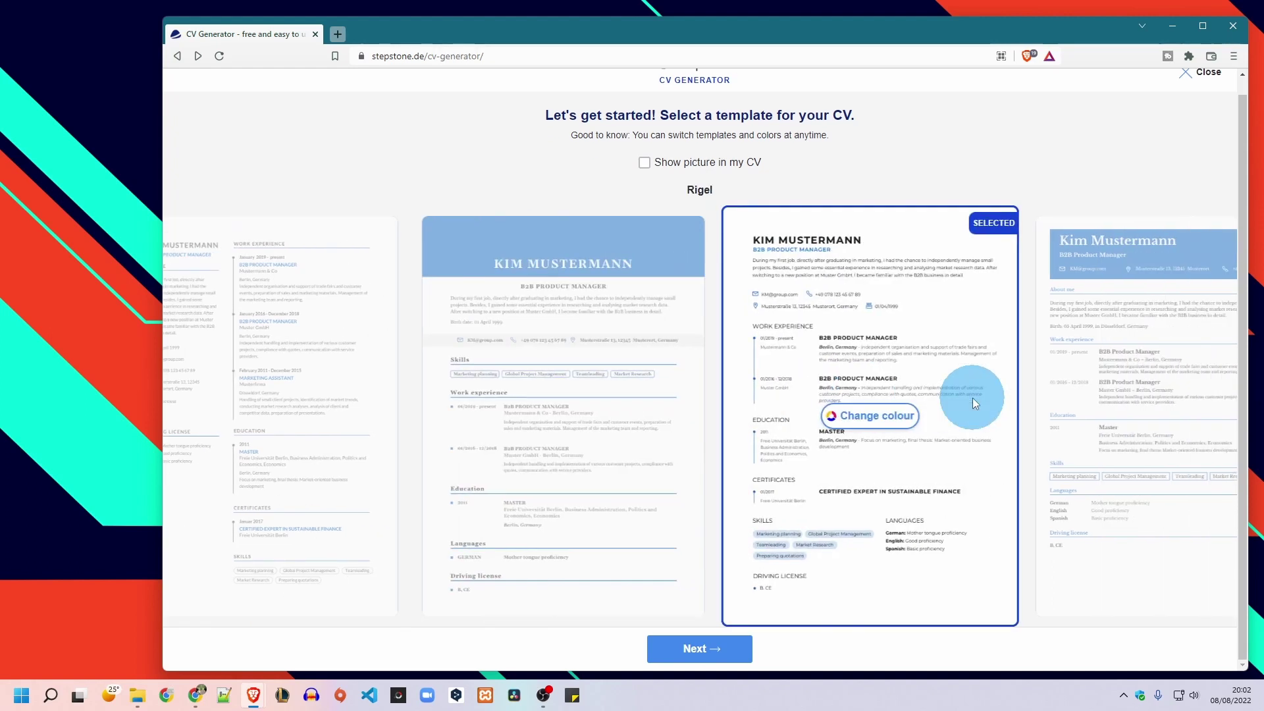
left_click(935, 398)
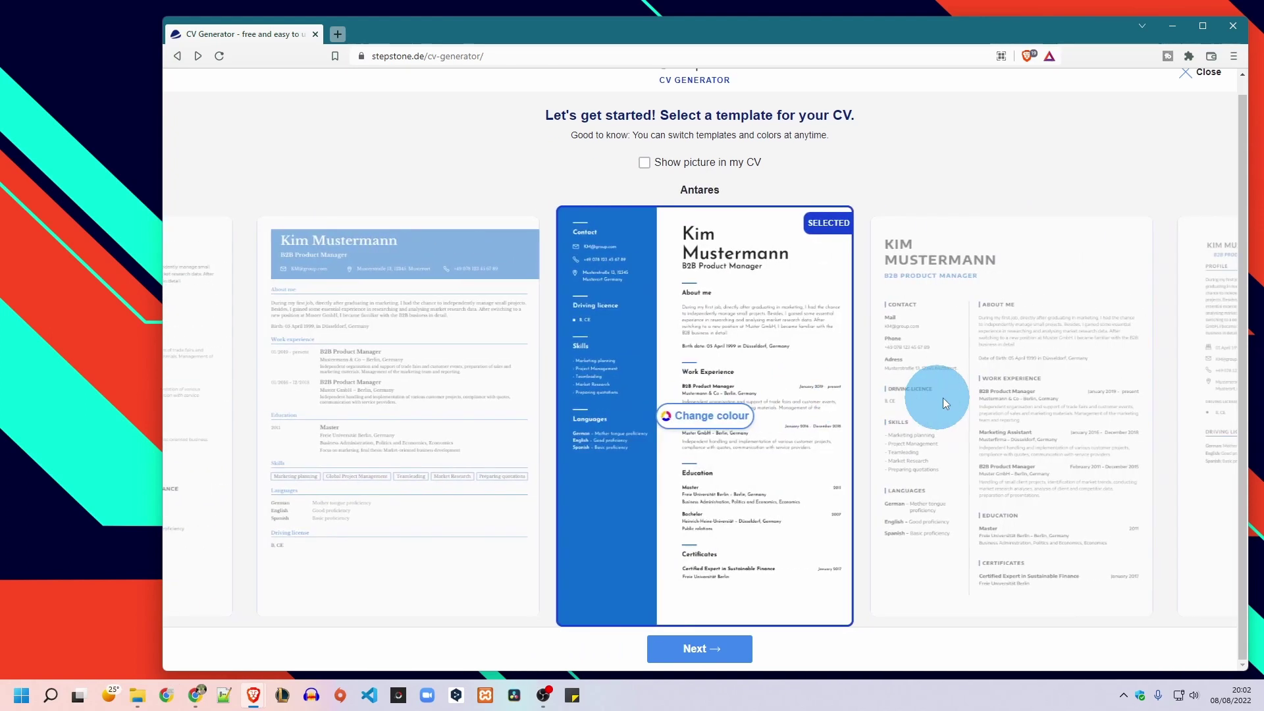
left_click(948, 402)
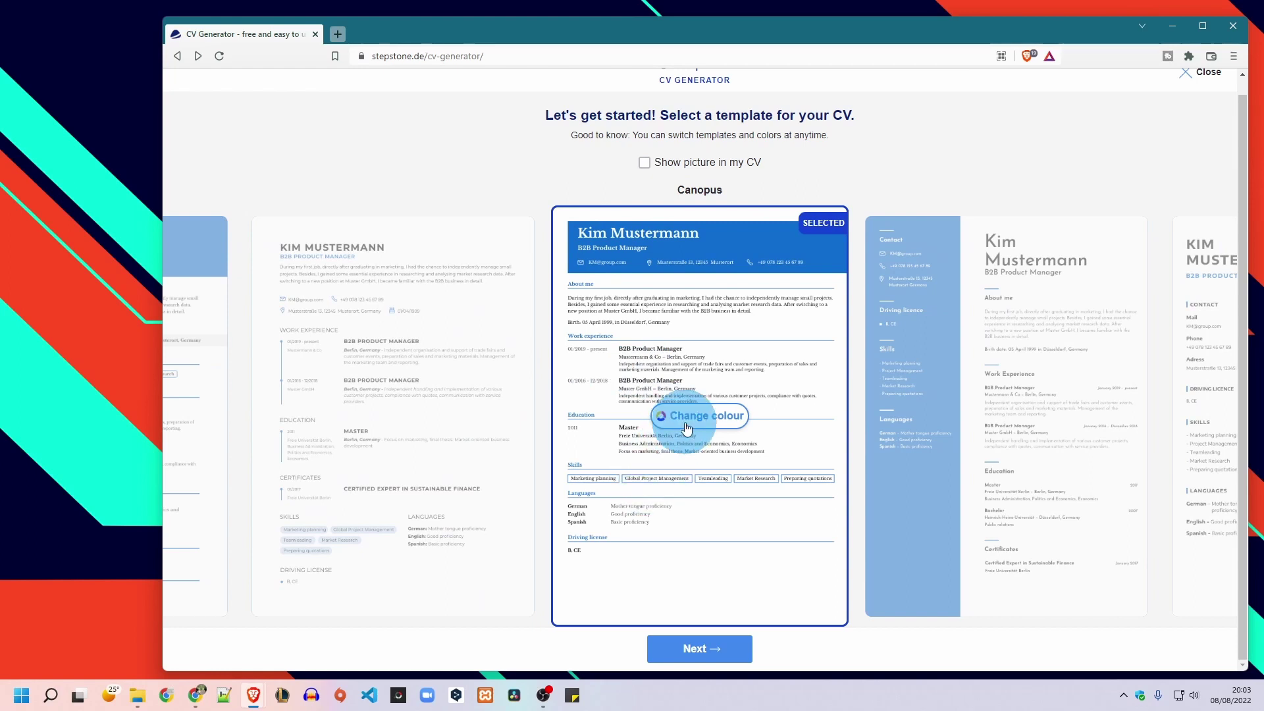
- Apply indigo as the template colour, then change it to teal
left_click(685, 425)
left_click(667, 363)
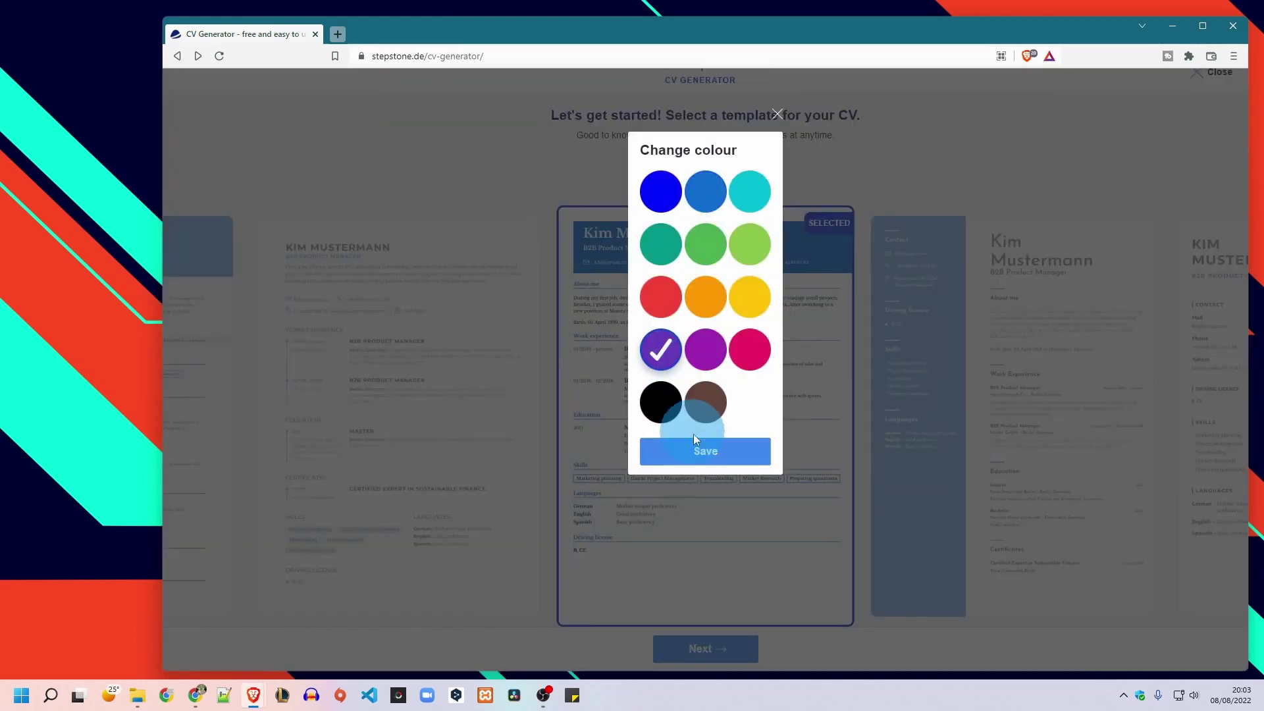
left_click(696, 454)
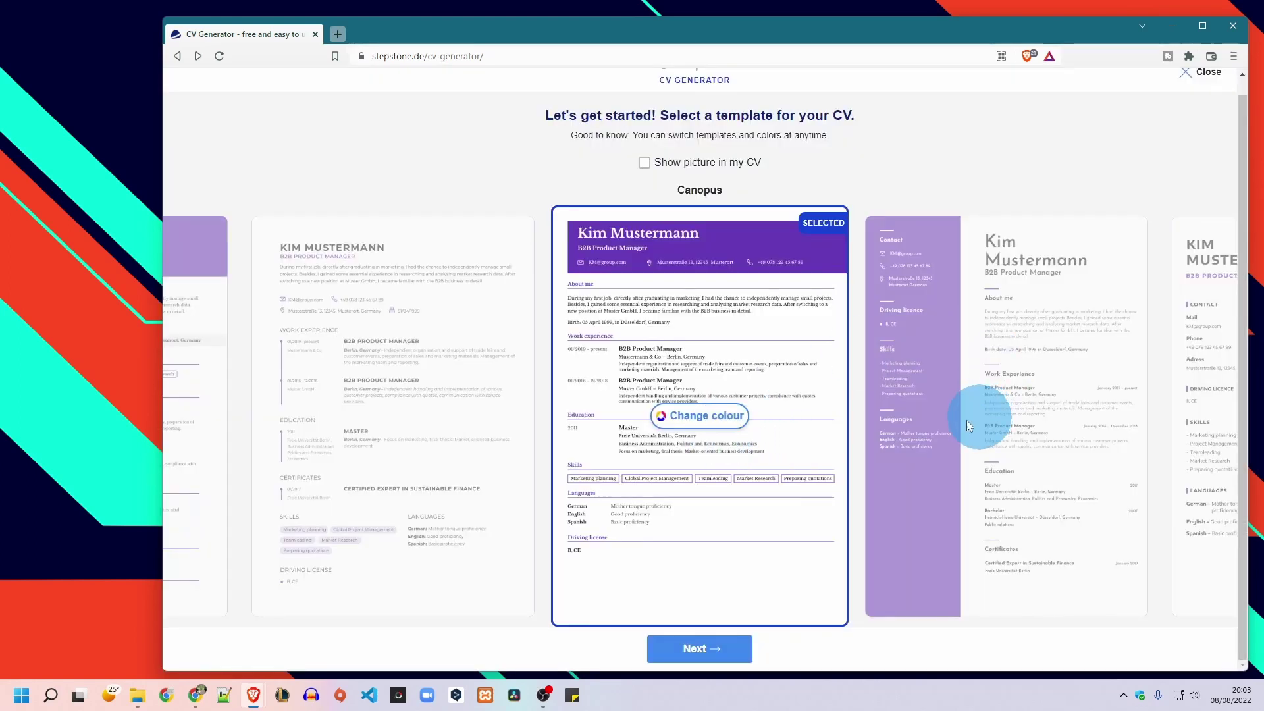
left_click(705, 419)
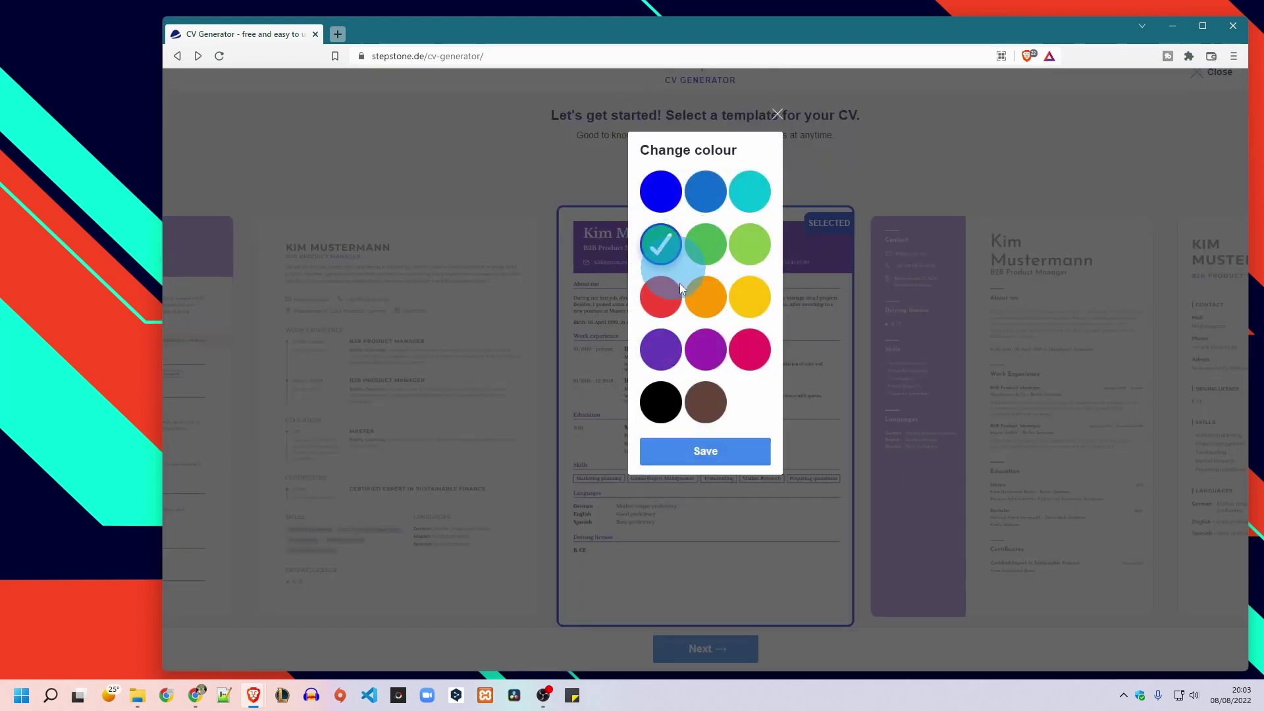
left_click(687, 458)
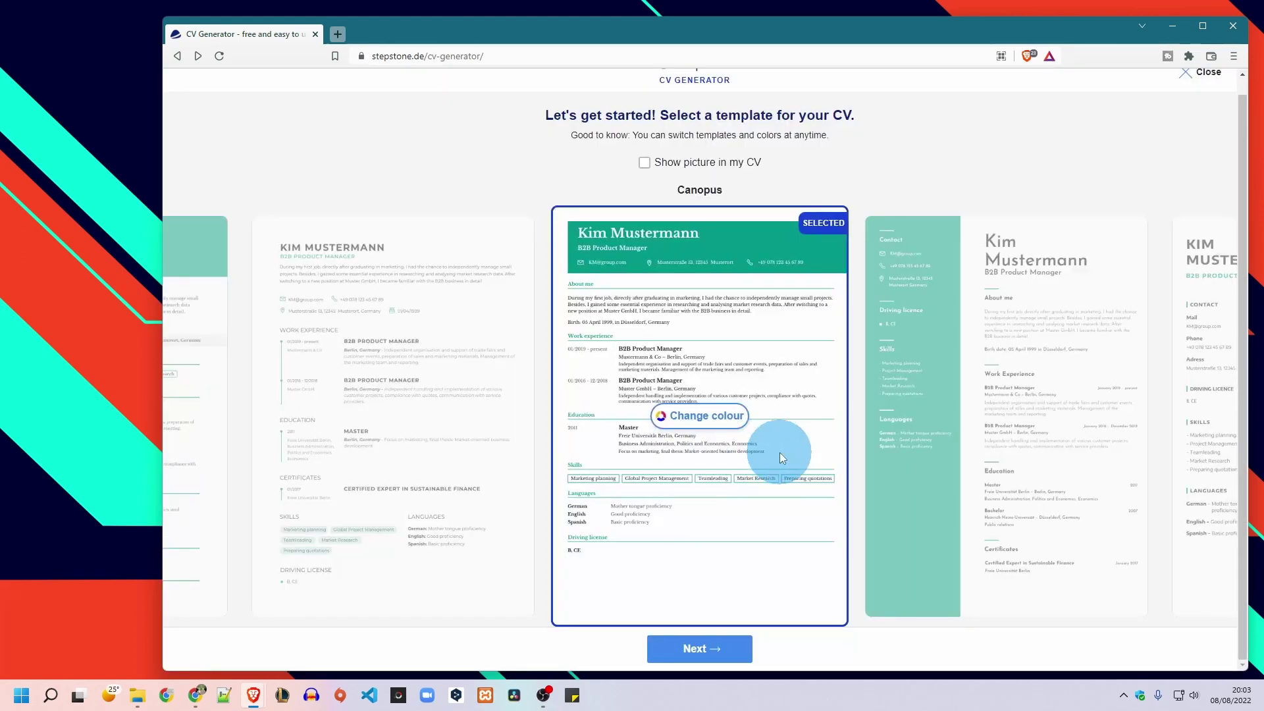
- Move past the Polaris template and bring back and select Antares
left_click(1024, 423)
left_click(954, 470)
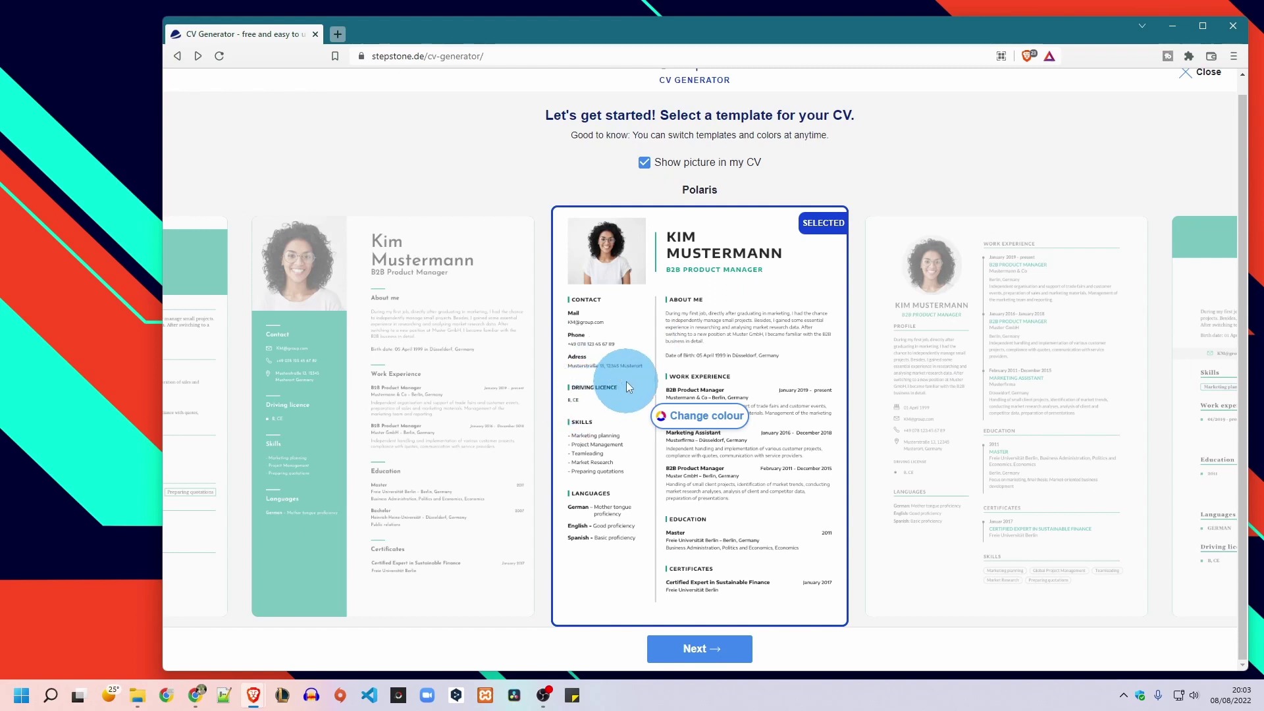
left_click_drag(372, 374, 981, 375)
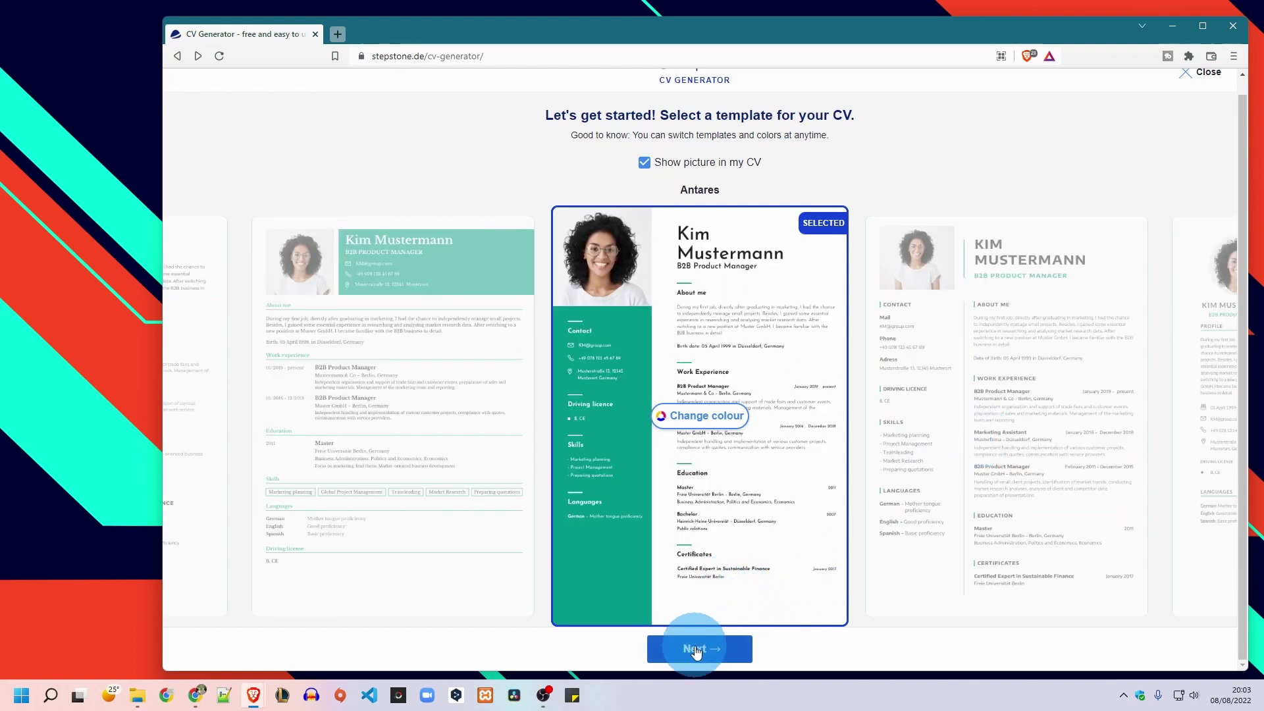
- Continue with the Antares template and log in with your Google account
left_click(696, 651)
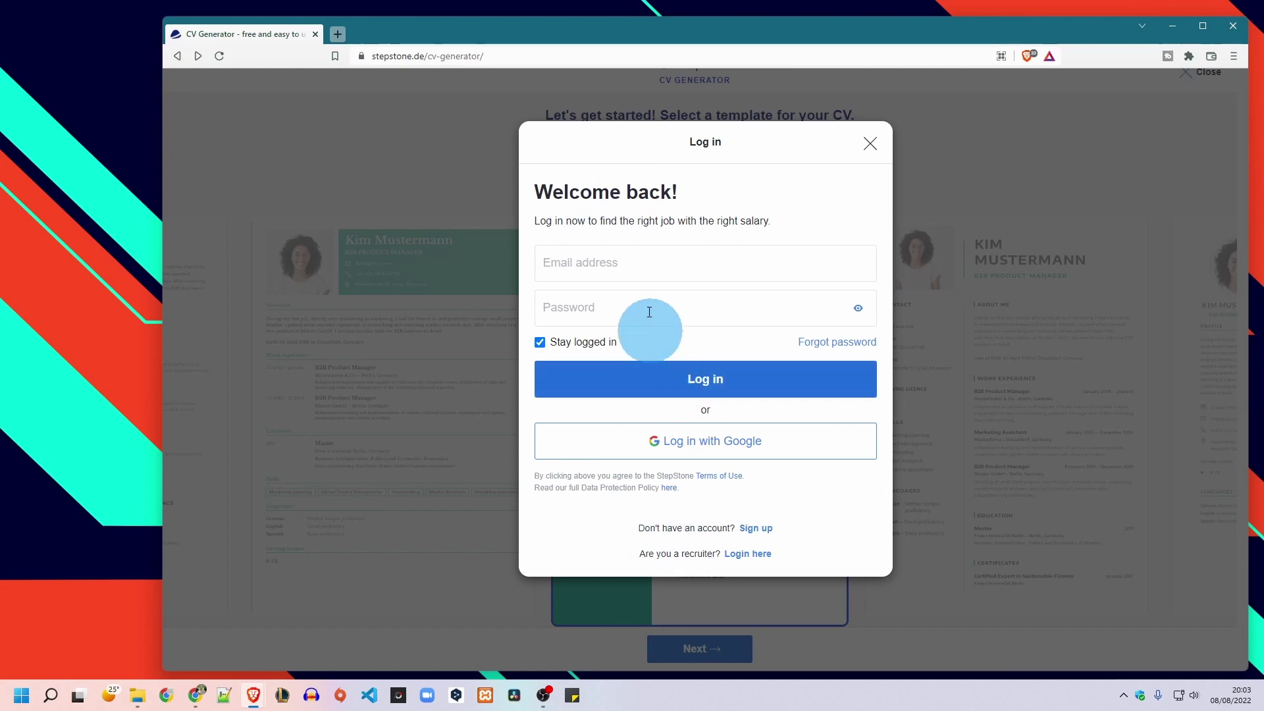
left_click(697, 452)
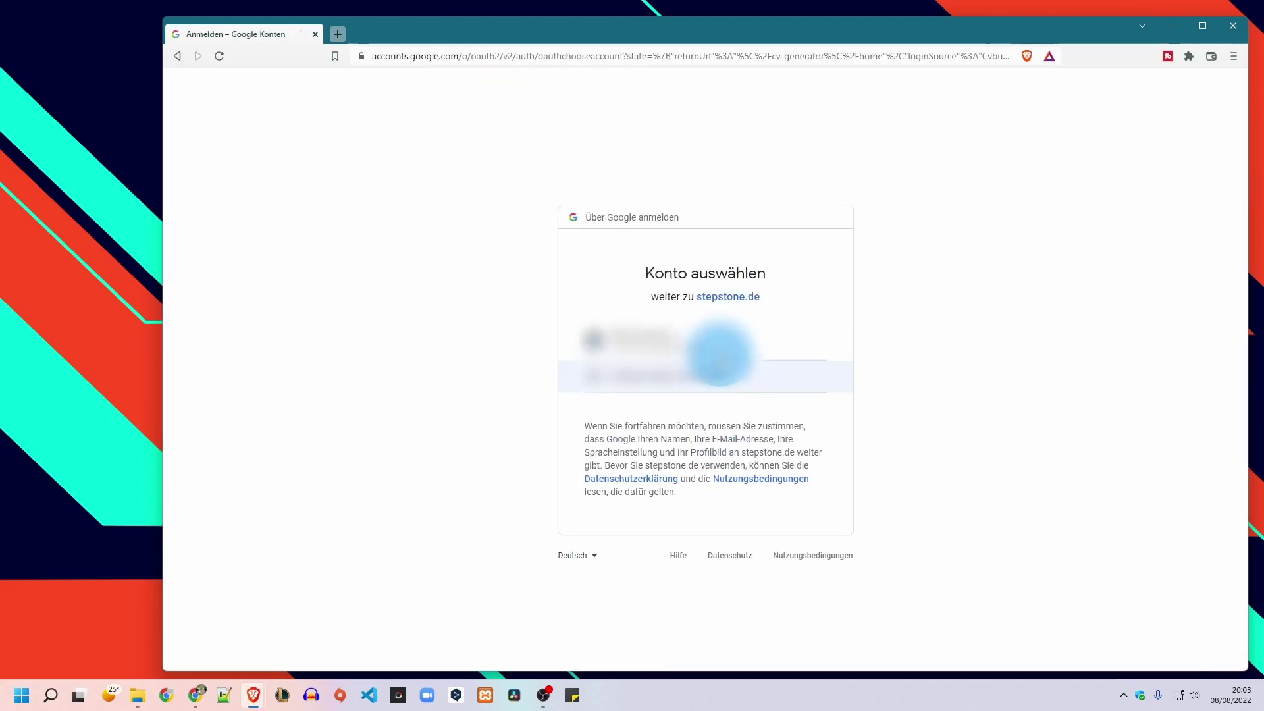
left_click(782, 339)
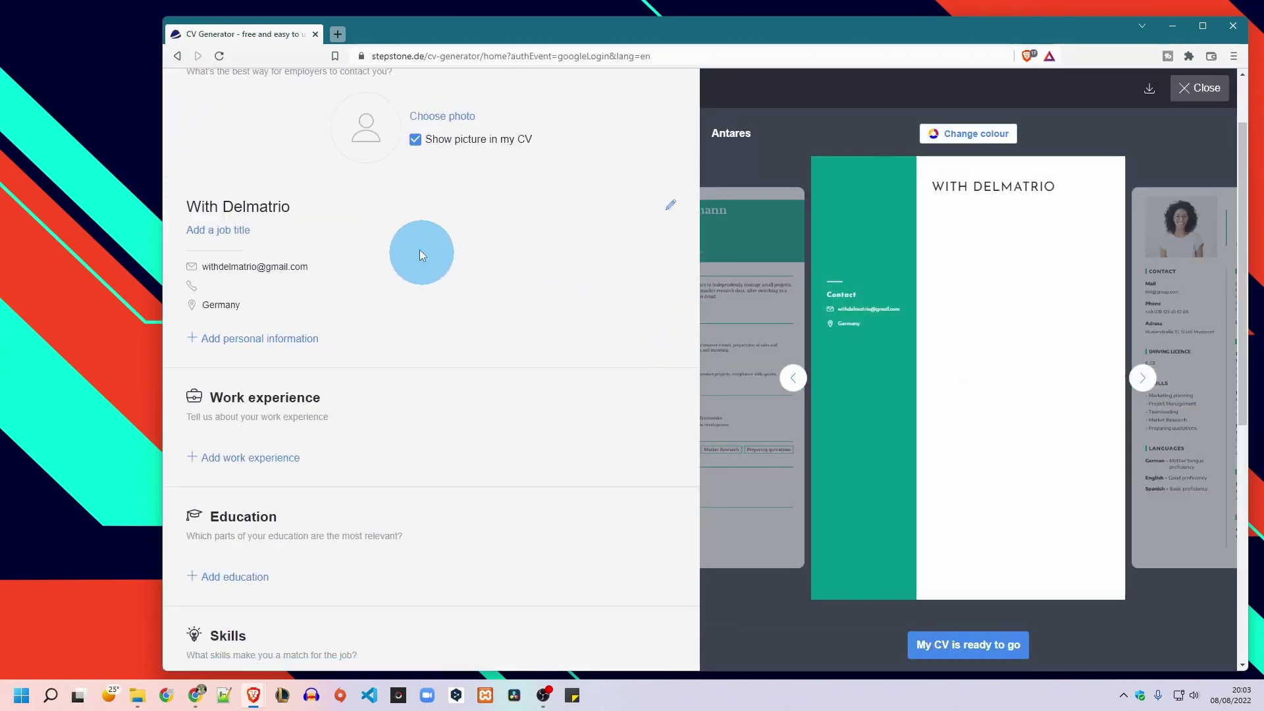
- Set the desired position to Software Engineer Java, fill in the phone number, and save
scroll(395, 237, "up", 2)
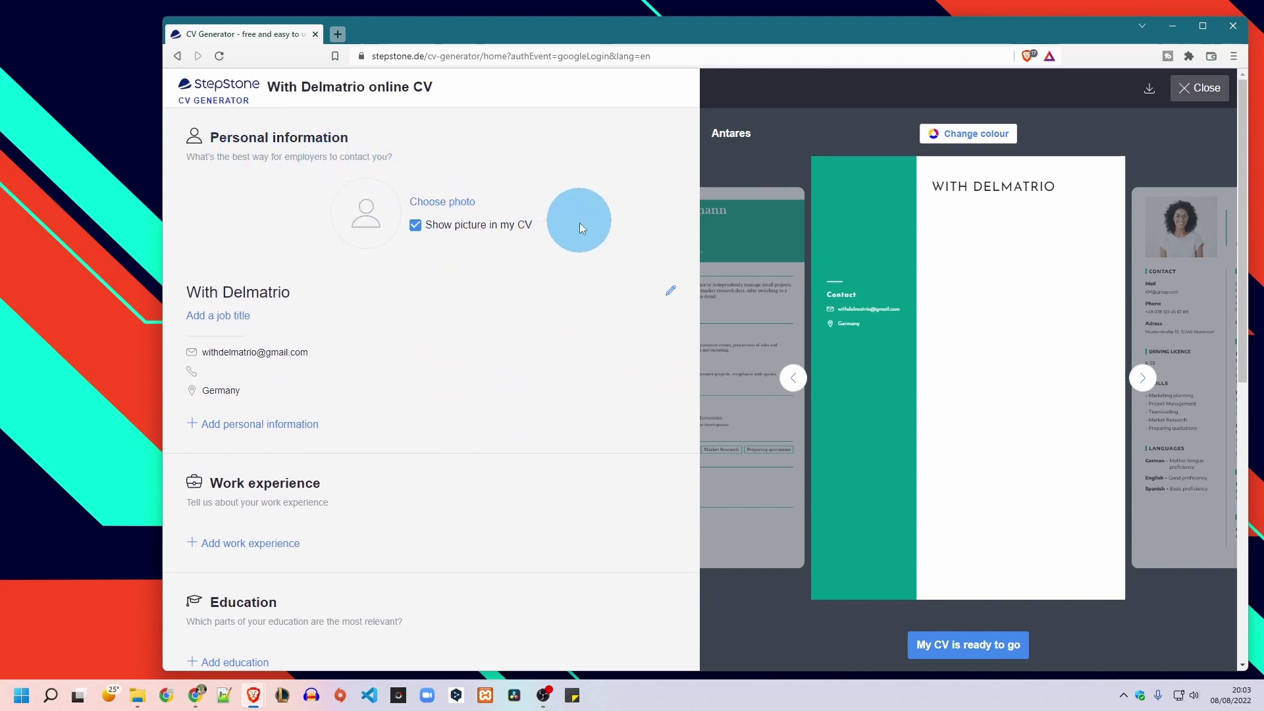
left_click(291, 355)
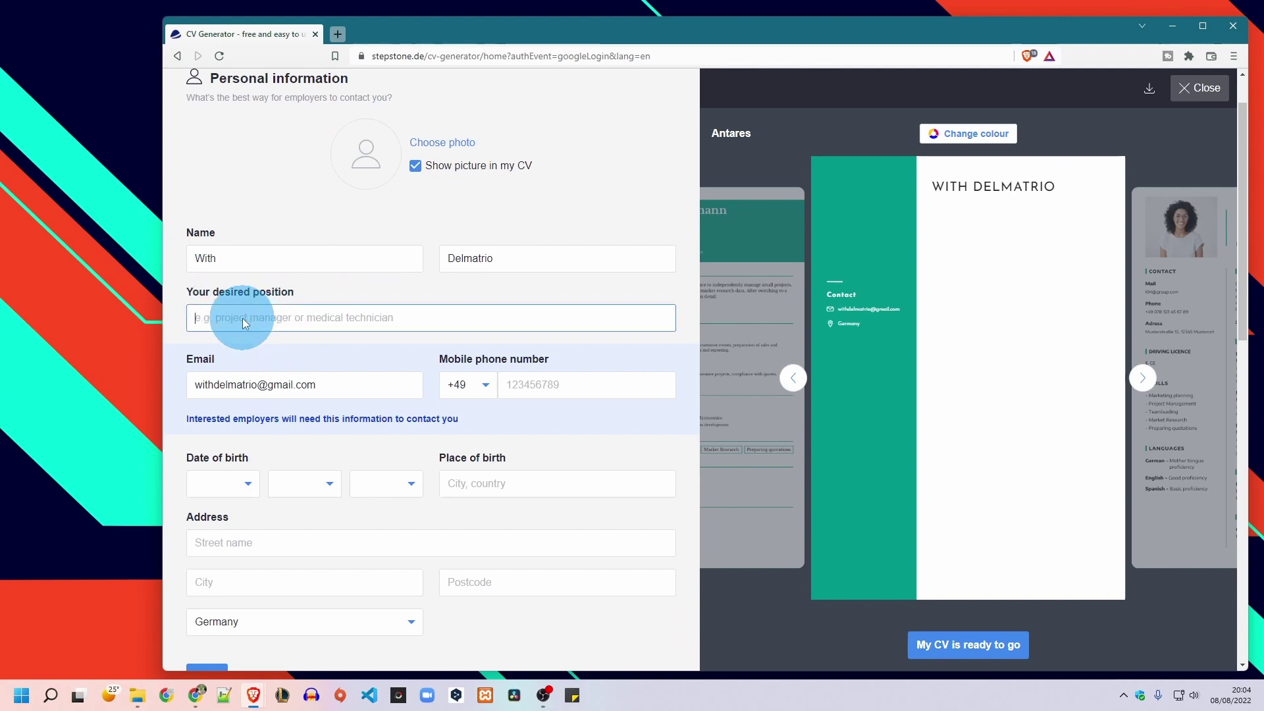
type("Soft")
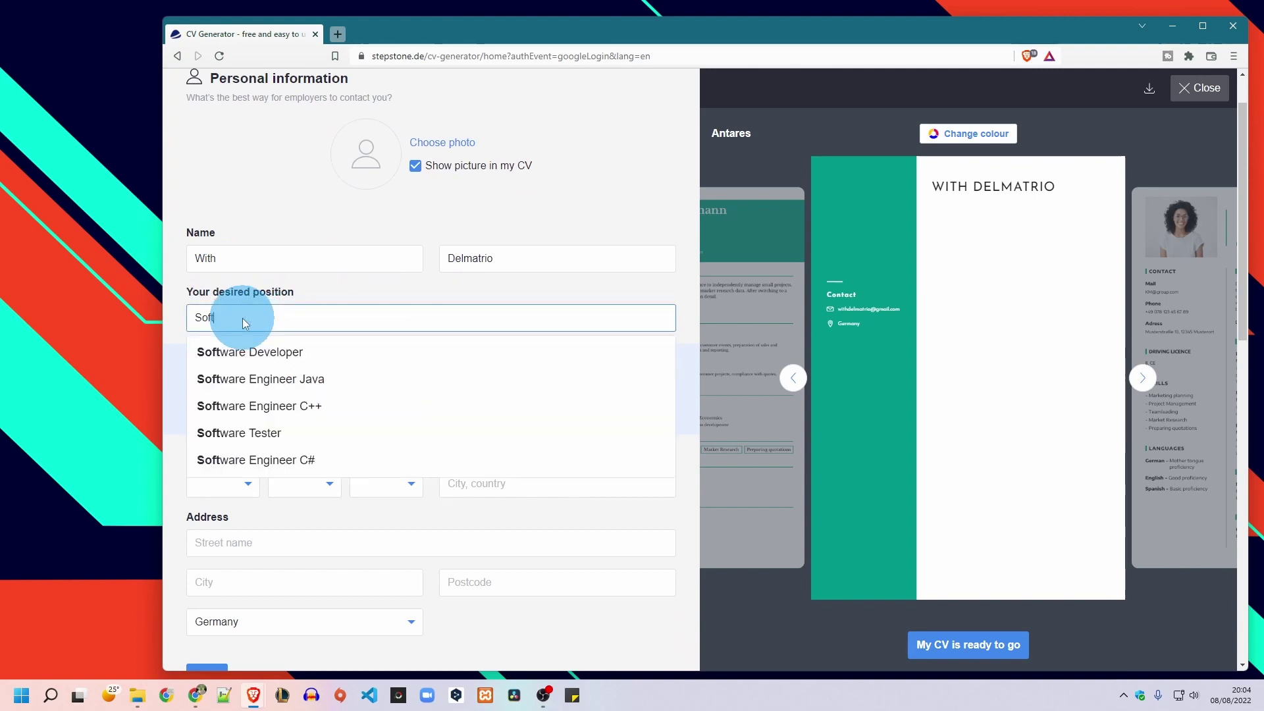
type("ware Engineer")
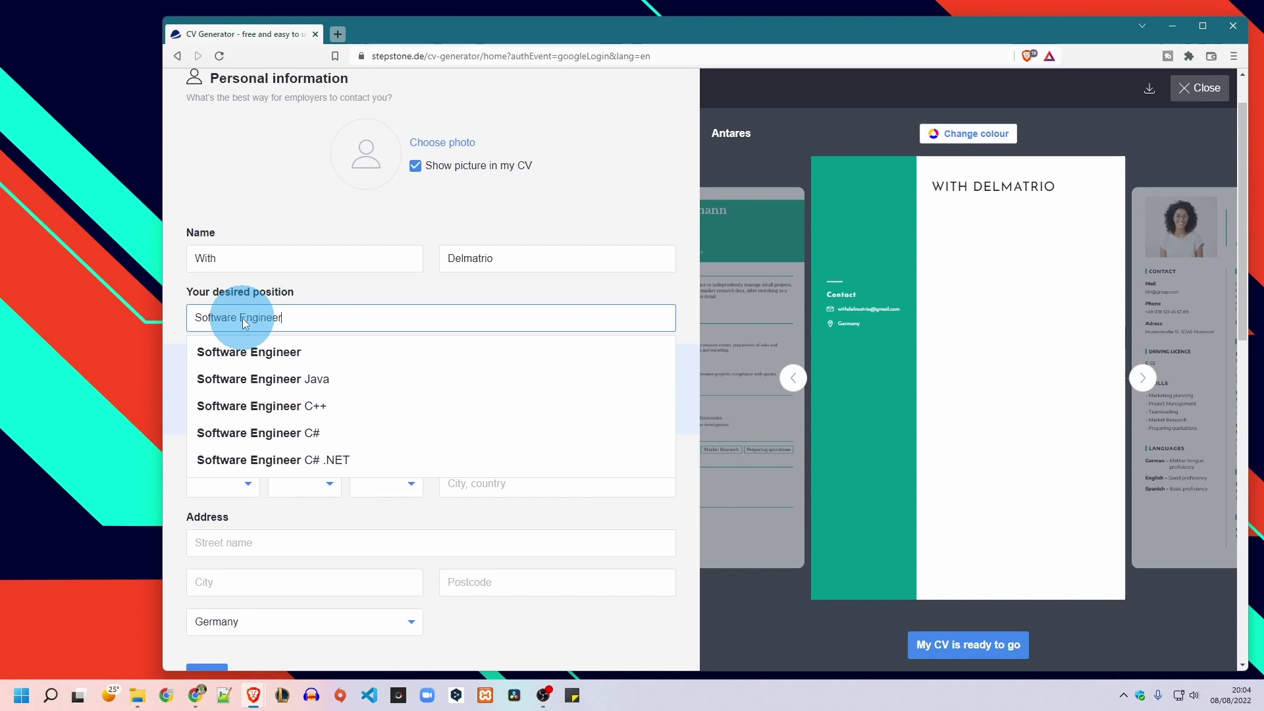
left_click(264, 379)
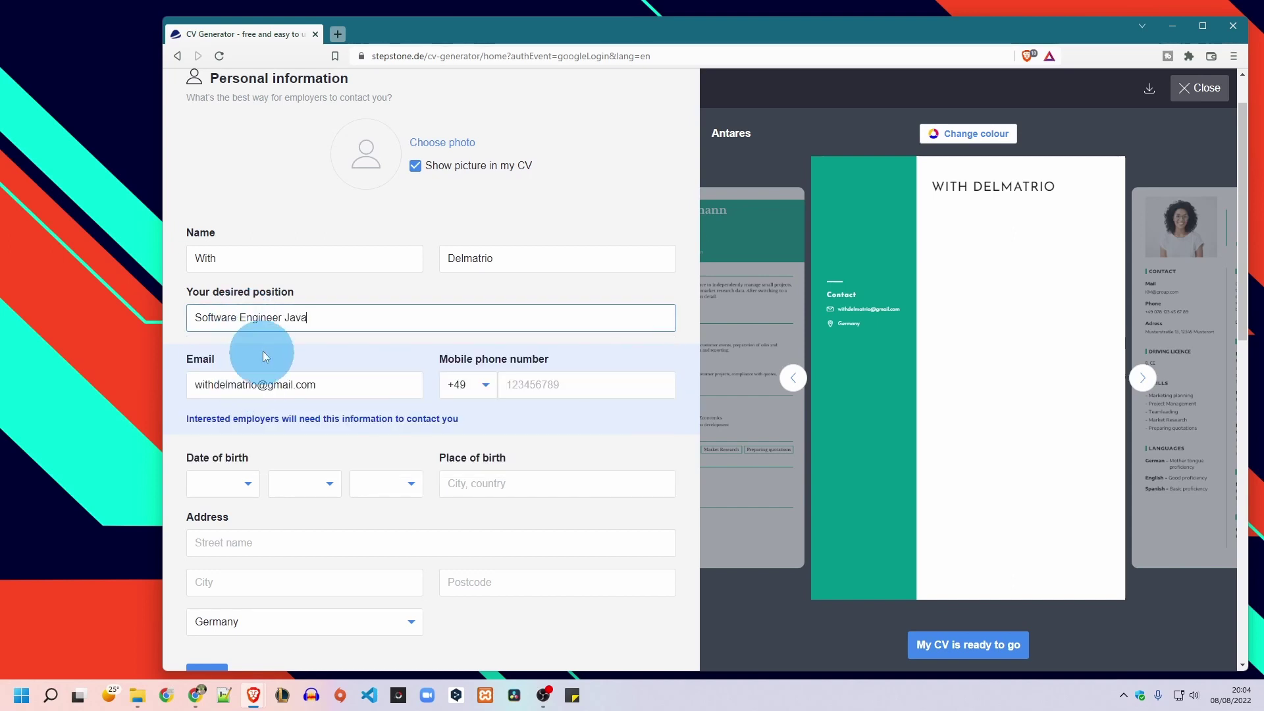
left_click(523, 387)
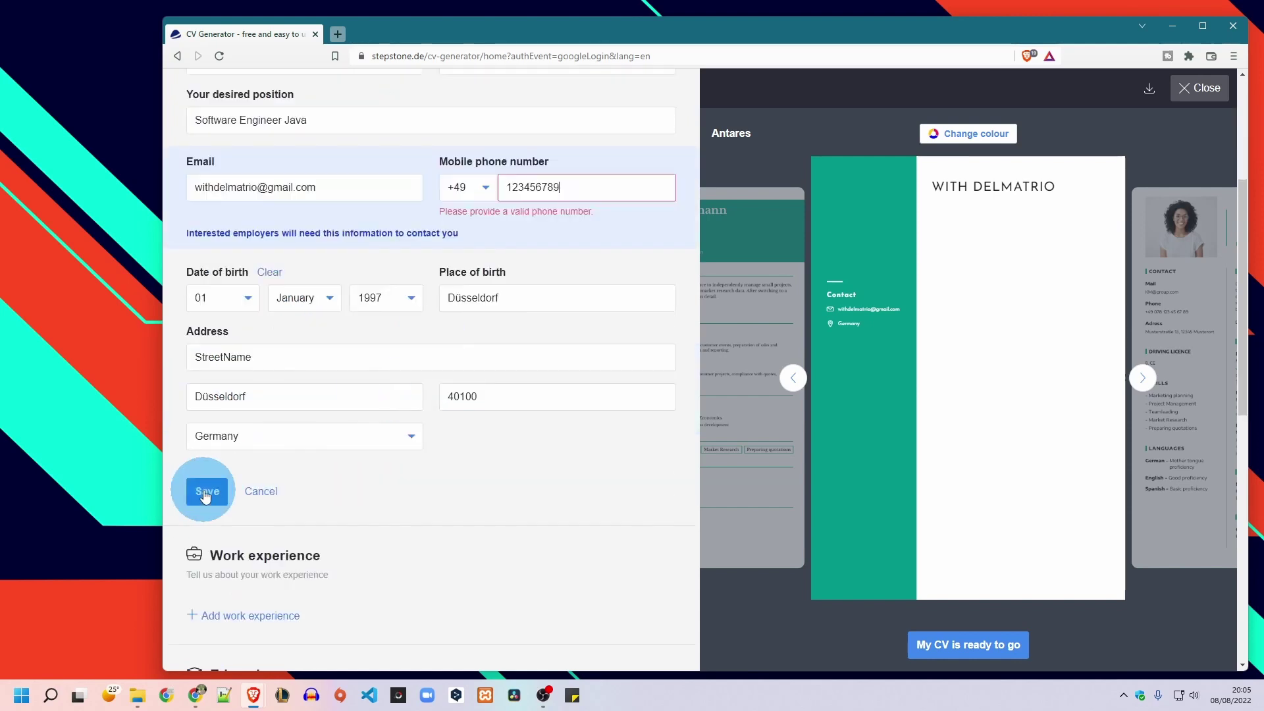
left_click(207, 491)
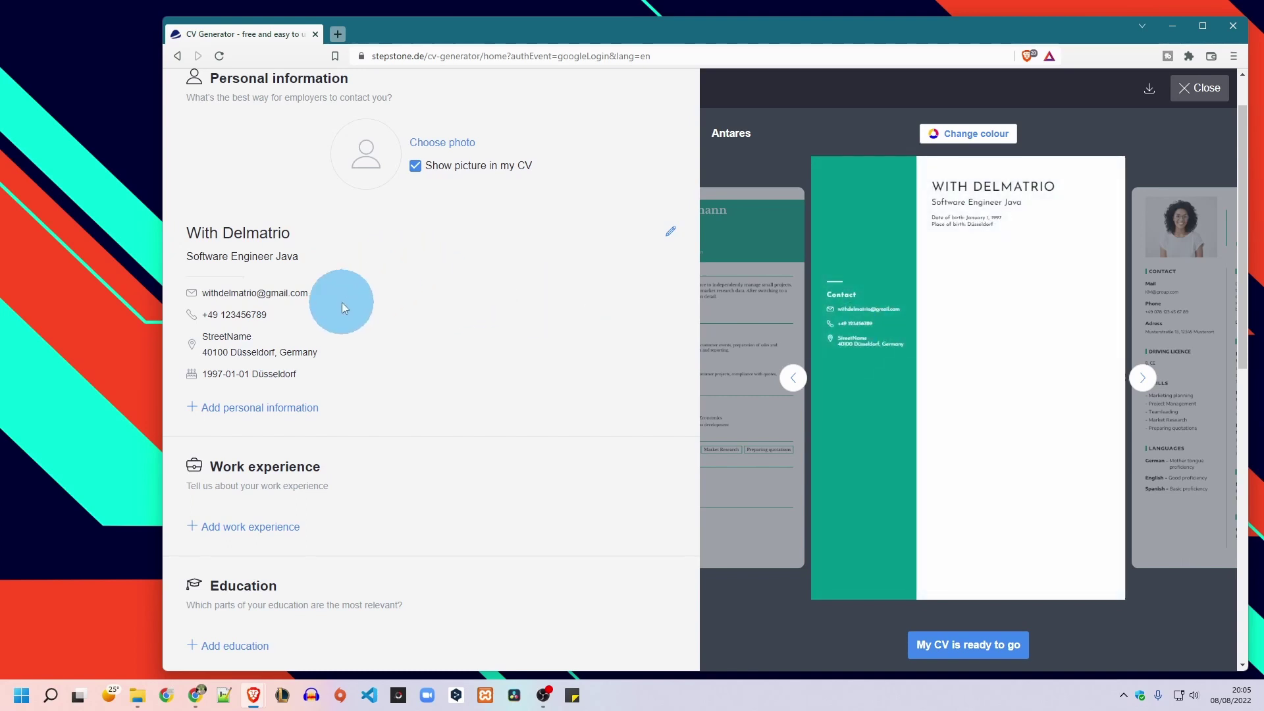
- Upload the logo image as the CV photo and confirm the crop
scroll(355, 257, "up", 2)
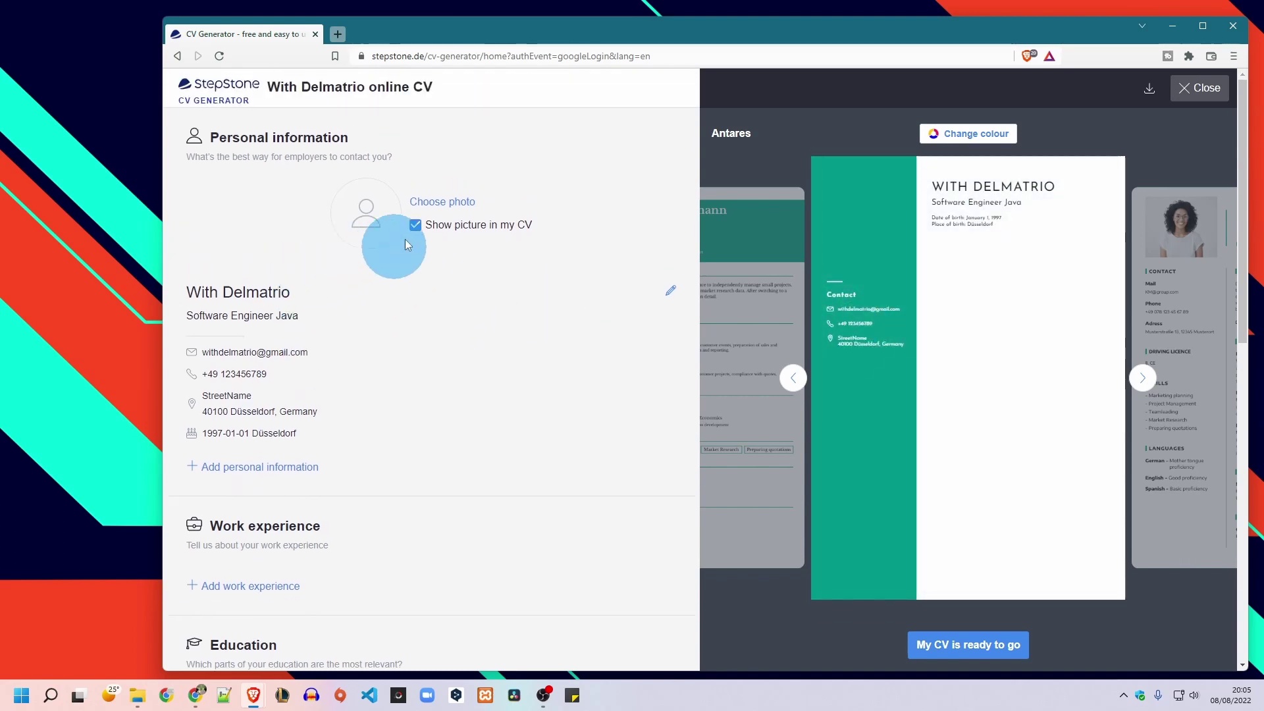
left_click(442, 202)
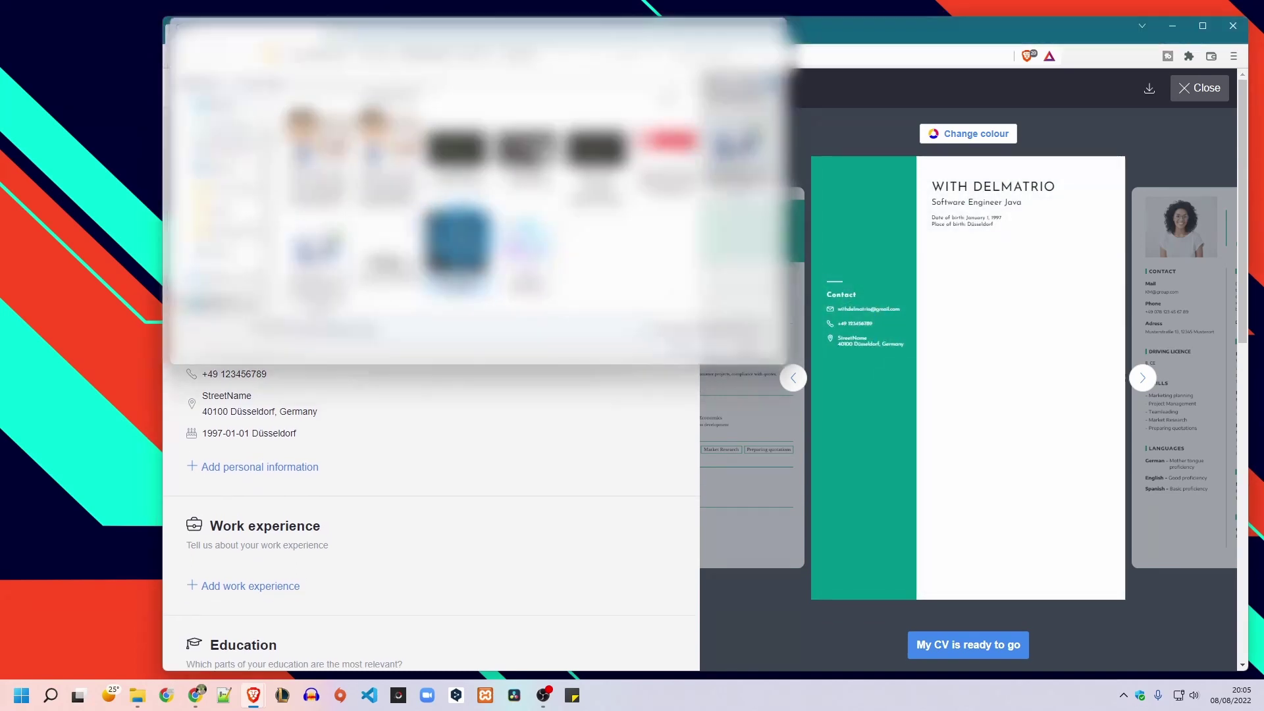
double_click(484, 278)
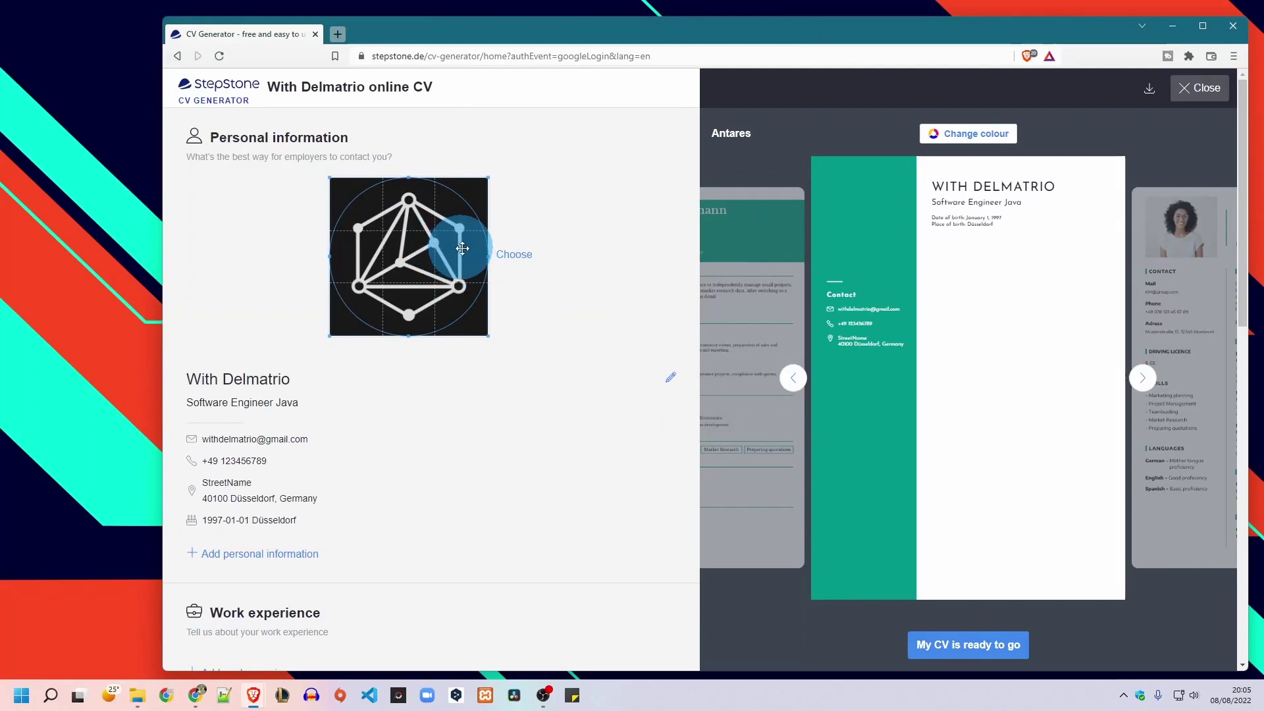
left_click(524, 254)
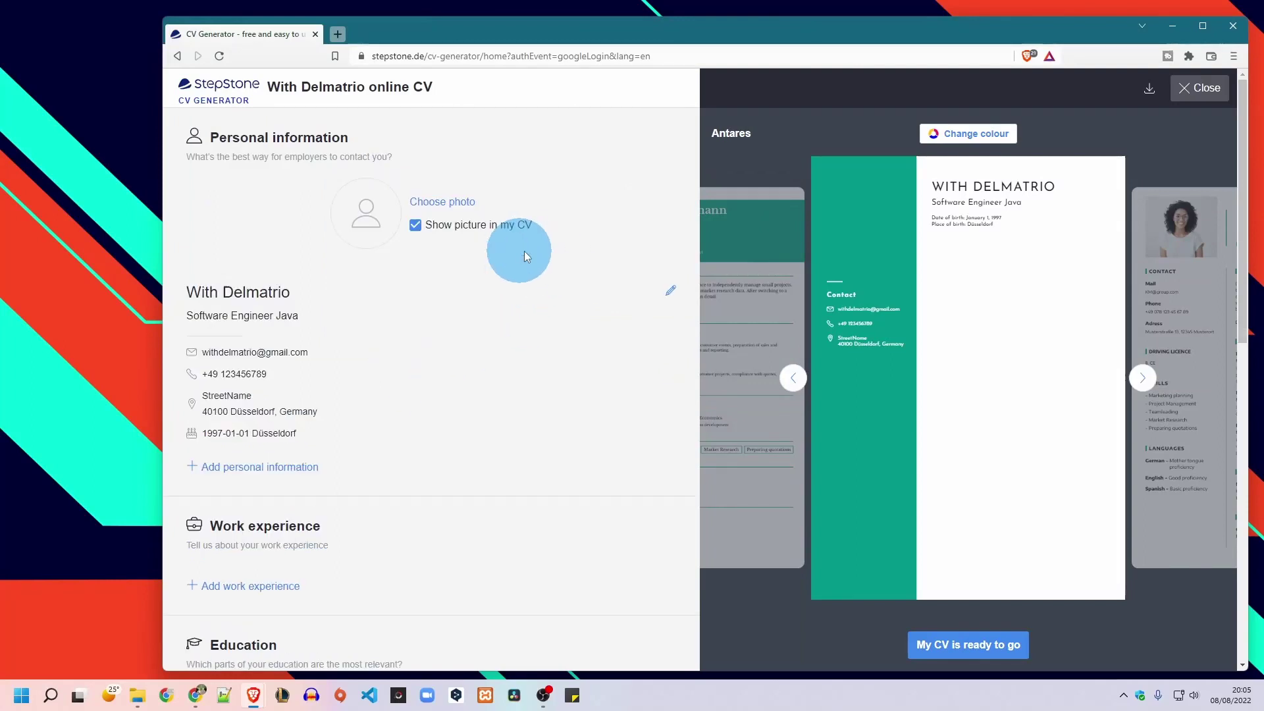
mouse_move(945, 296)
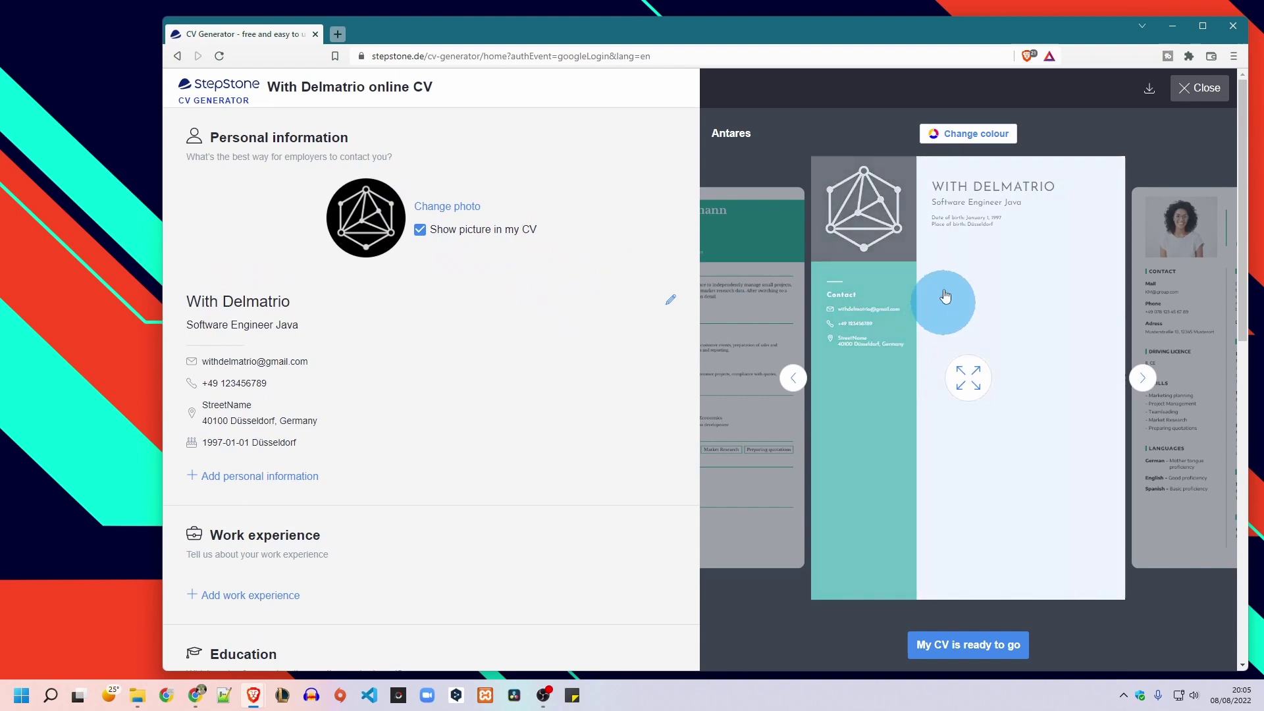
scroll(213, 383, "down", 3)
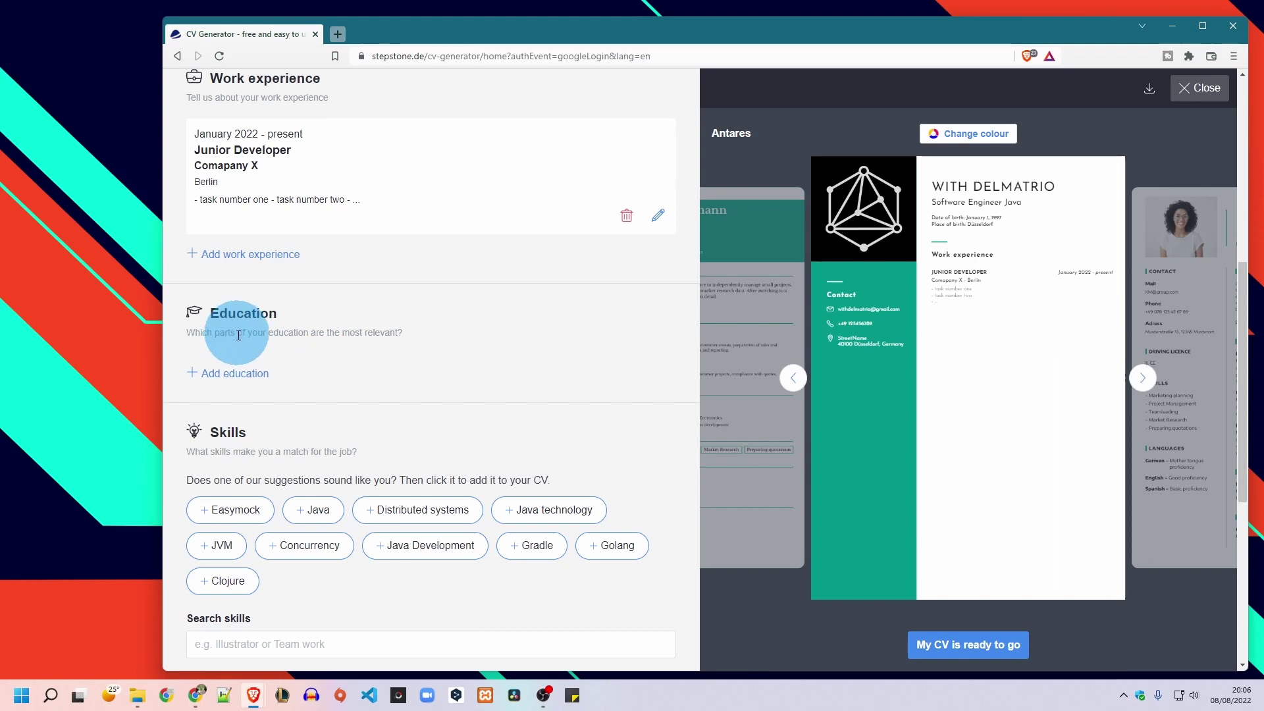
scroll(231, 324, "down", 2)
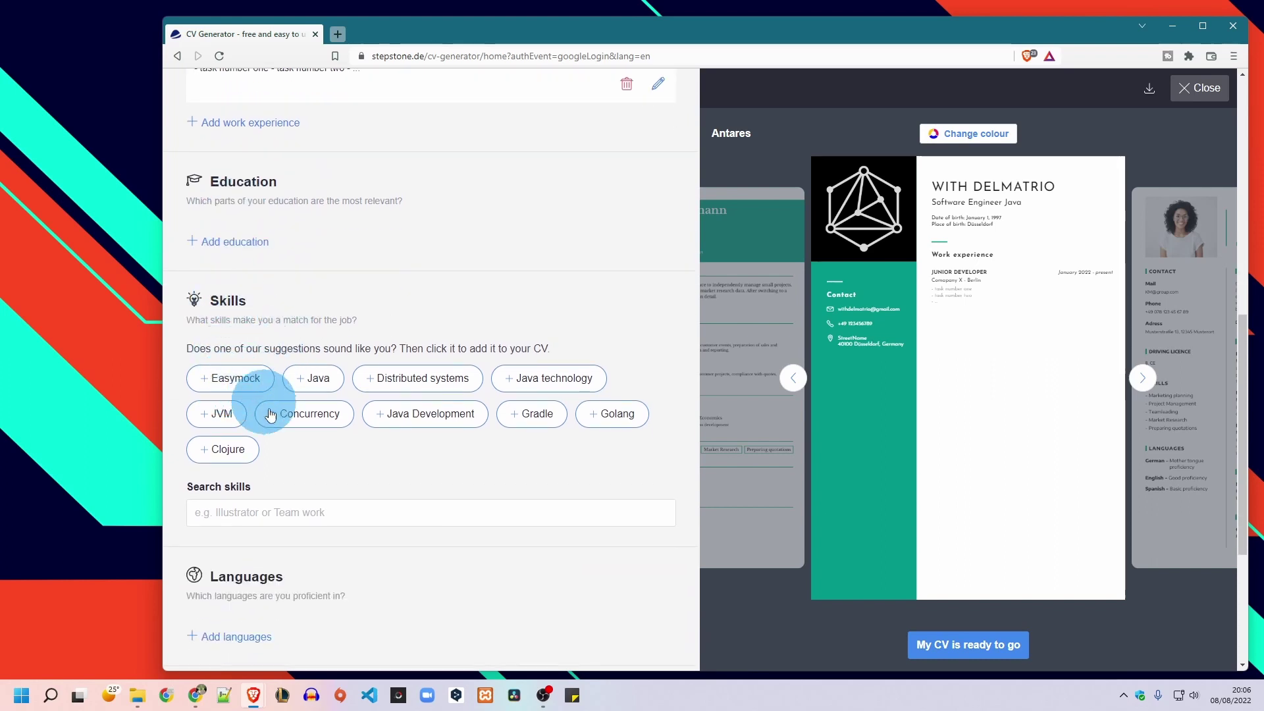
scroll(277, 414, "down", 3)
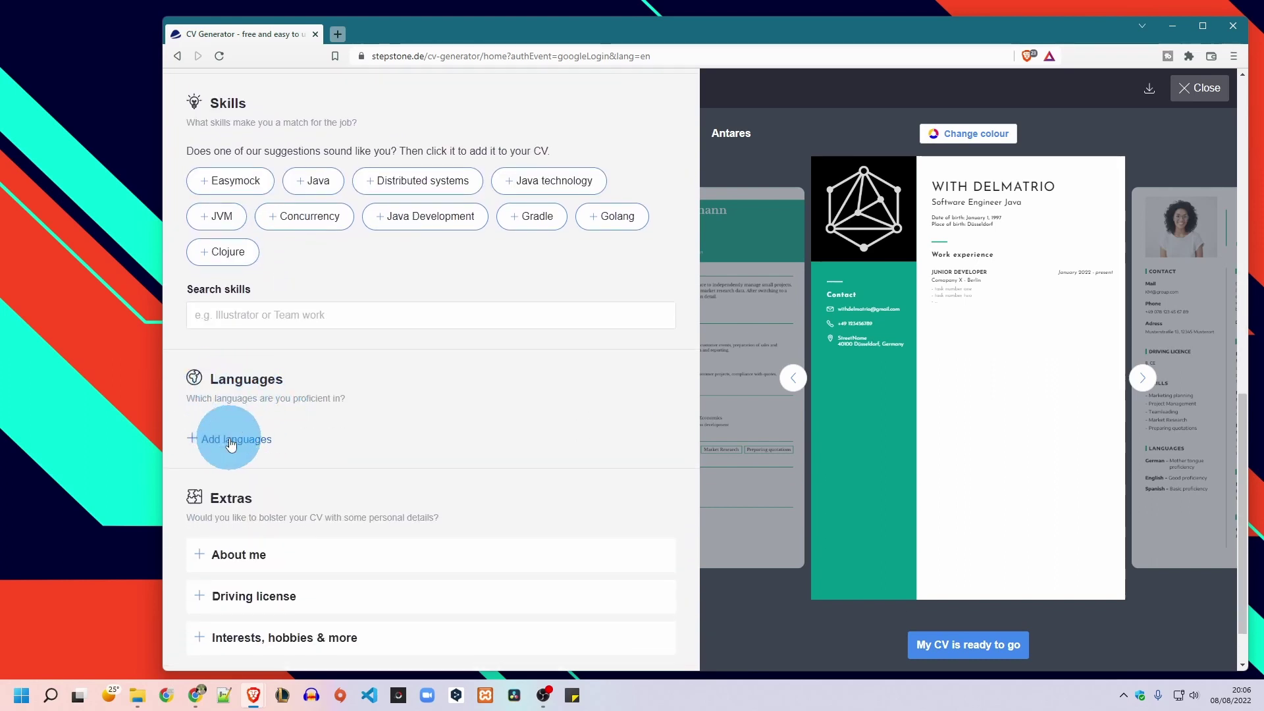
scroll(274, 413, "down", 1)
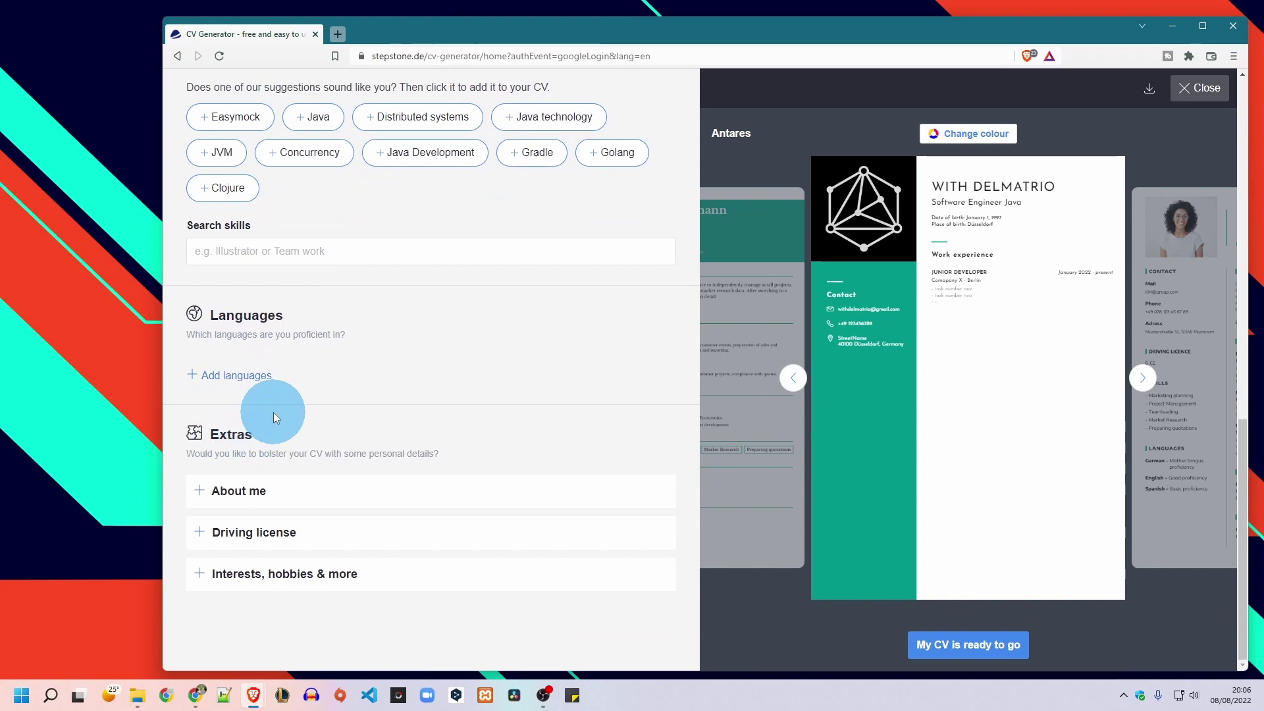
- Add the About me summary 'I'm a new graduated' and save it
left_click(216, 499)
left_click(261, 567)
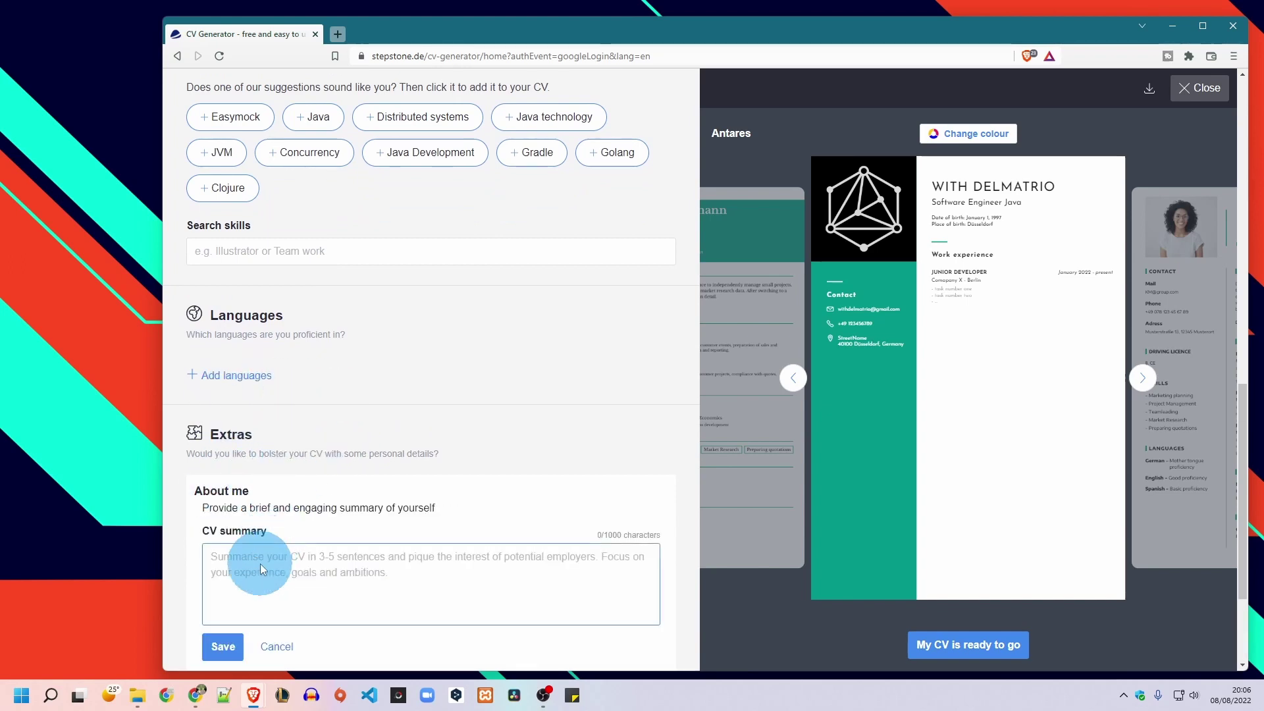
type("I'm a ne")
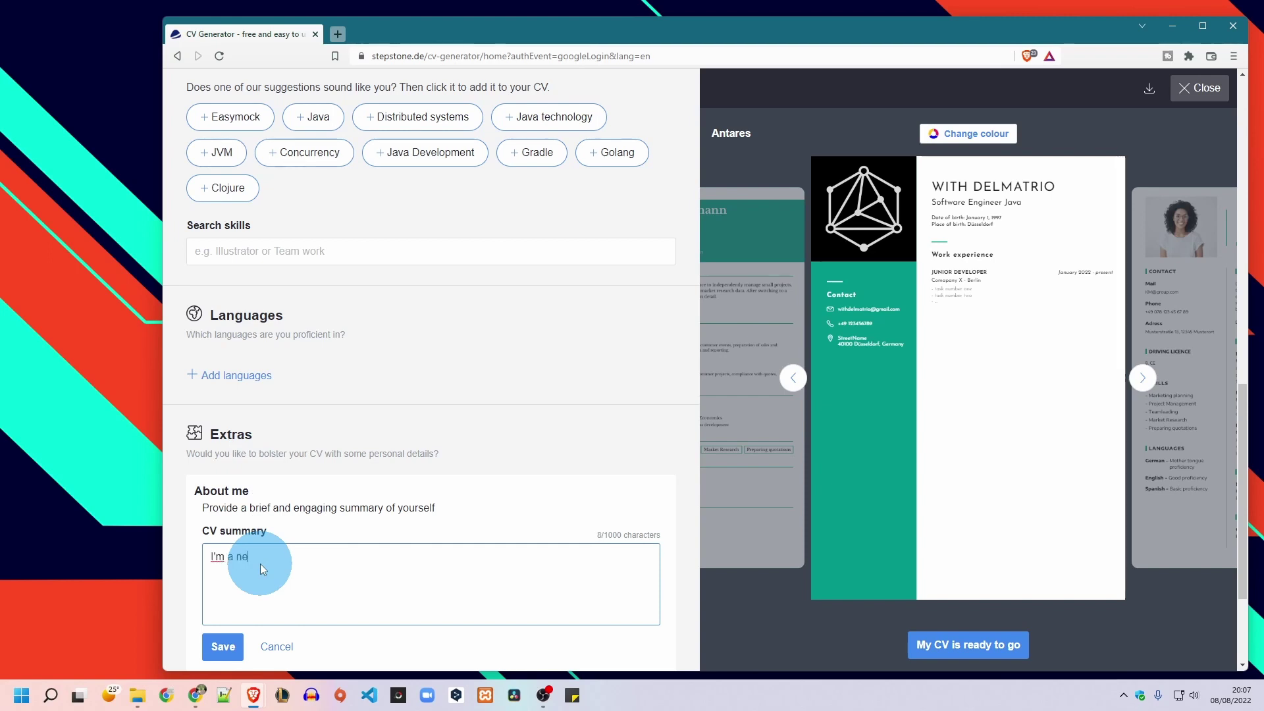
type("w graduated....")
left_click(223, 646)
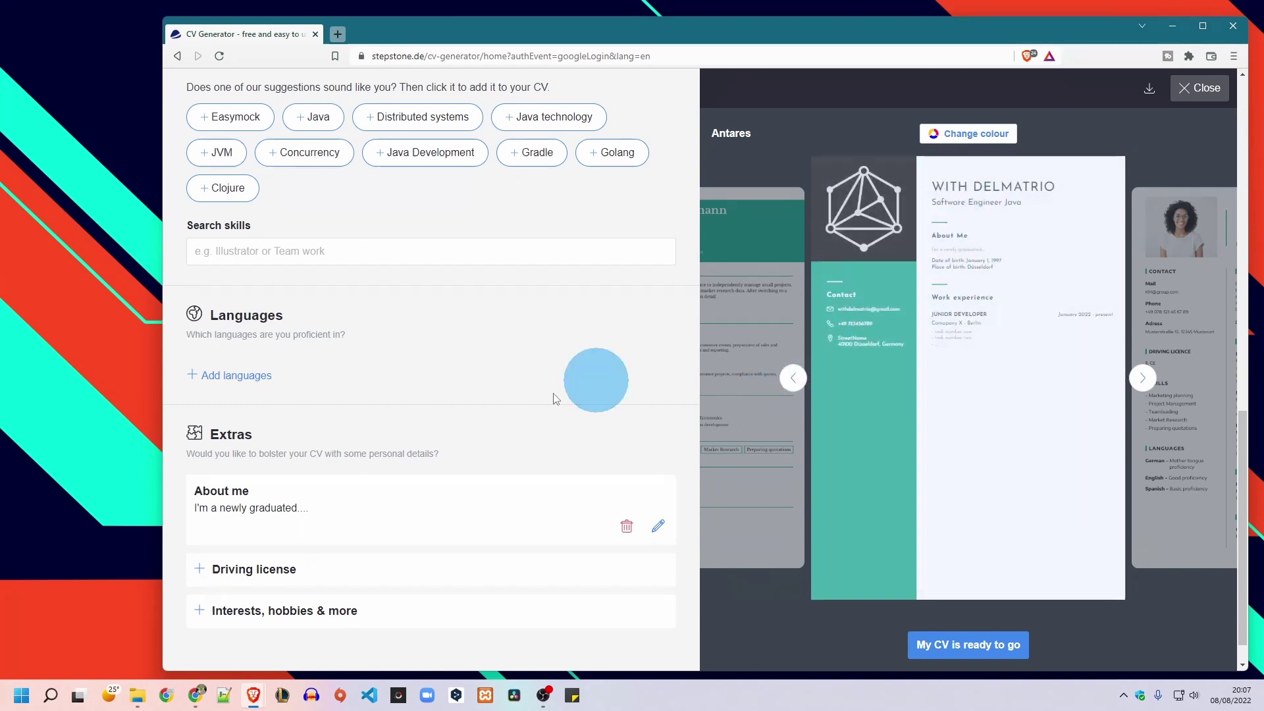
- Expand the driving licence vehicle classes, then cancel an empty interests entry
scroll(290, 472, "down", 1)
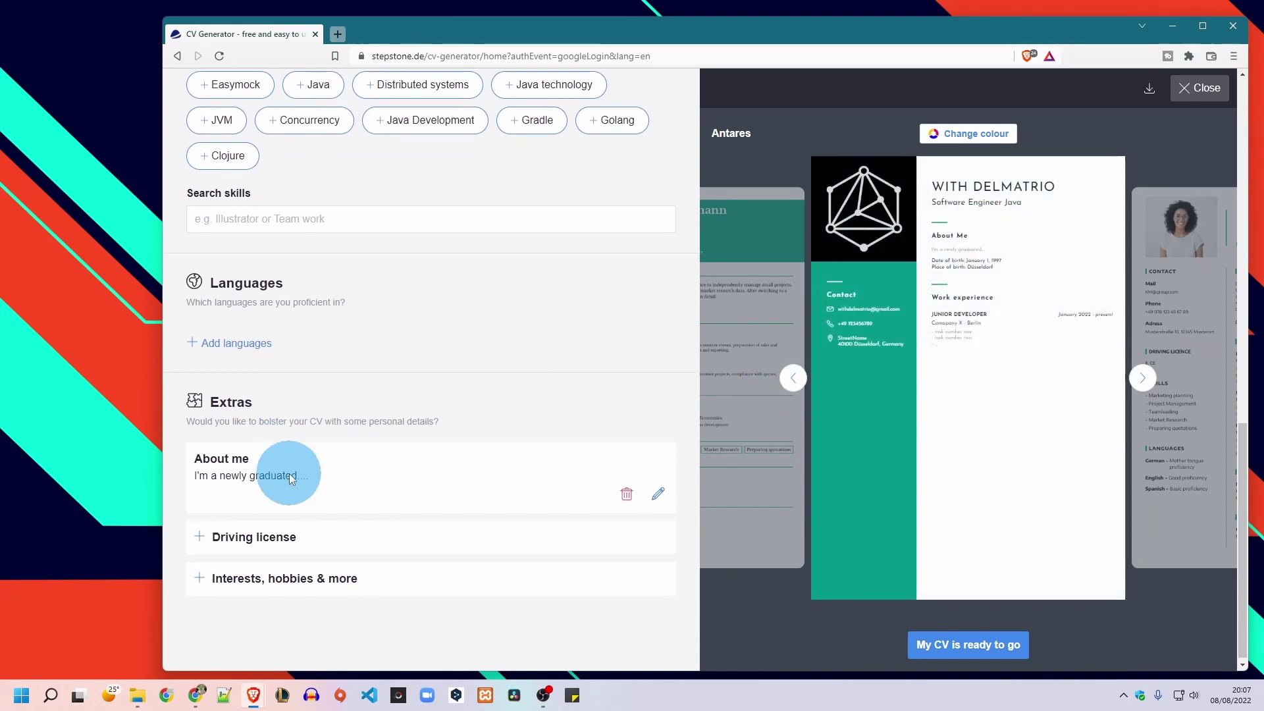
left_click(201, 535)
scroll(275, 519, "down", 3)
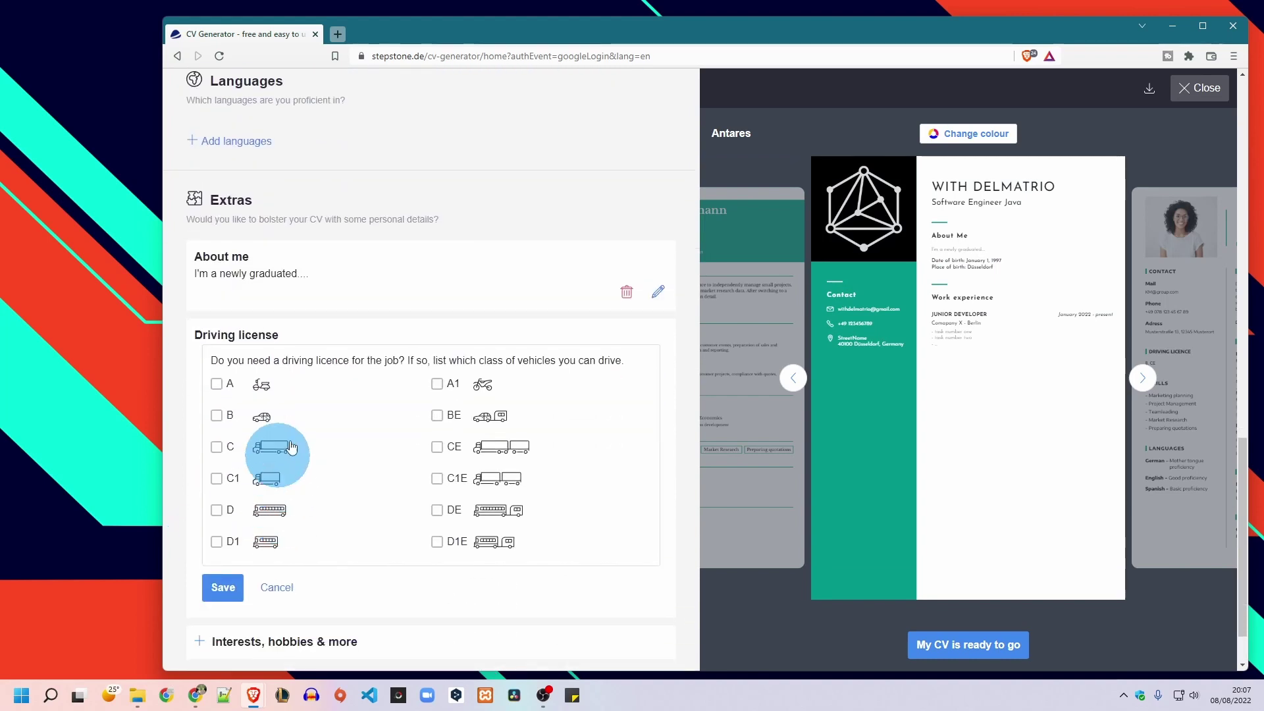
scroll(304, 511, "down", 1)
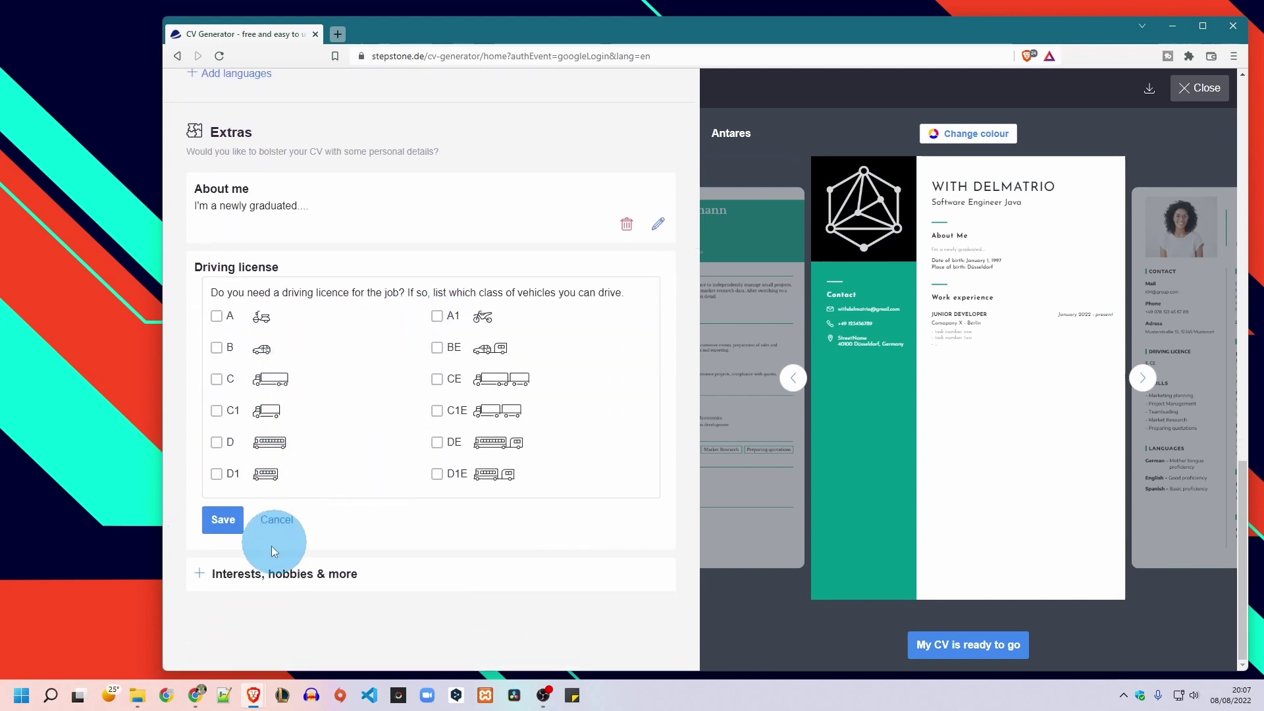
left_click(250, 573)
scroll(266, 536, "down", 4)
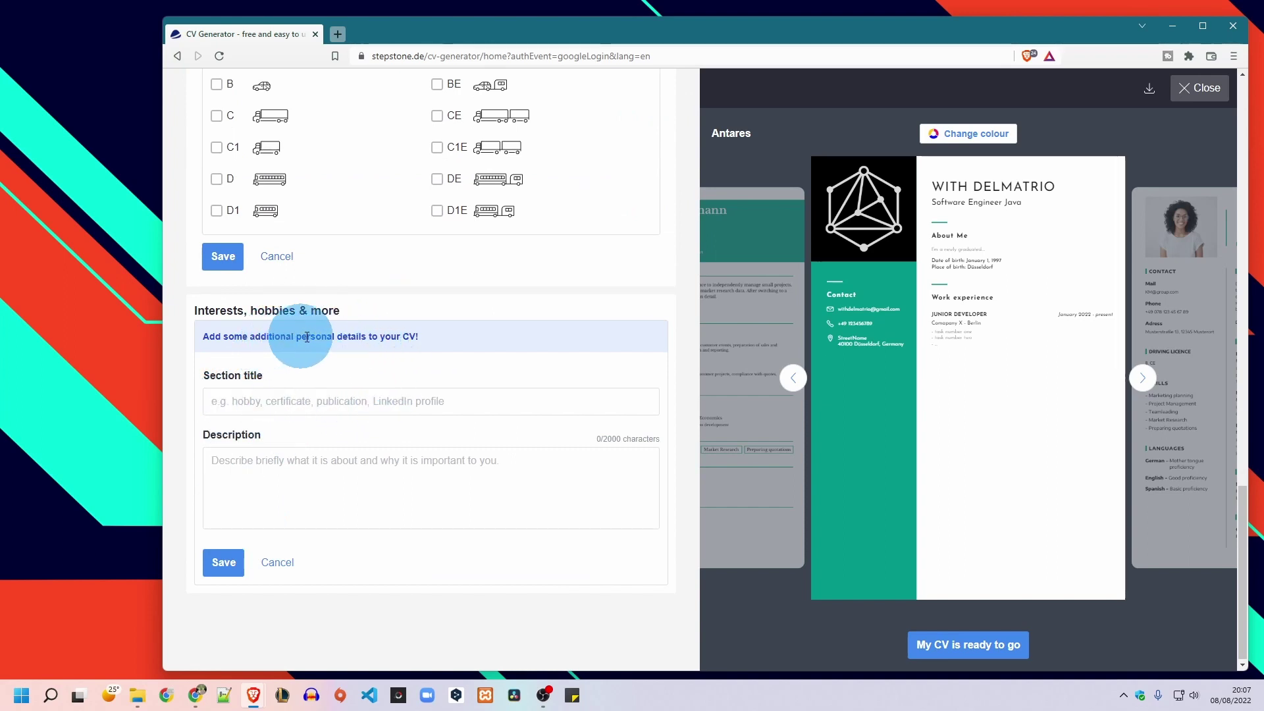
left_click(274, 566)
scroll(399, 492, "up", 12)
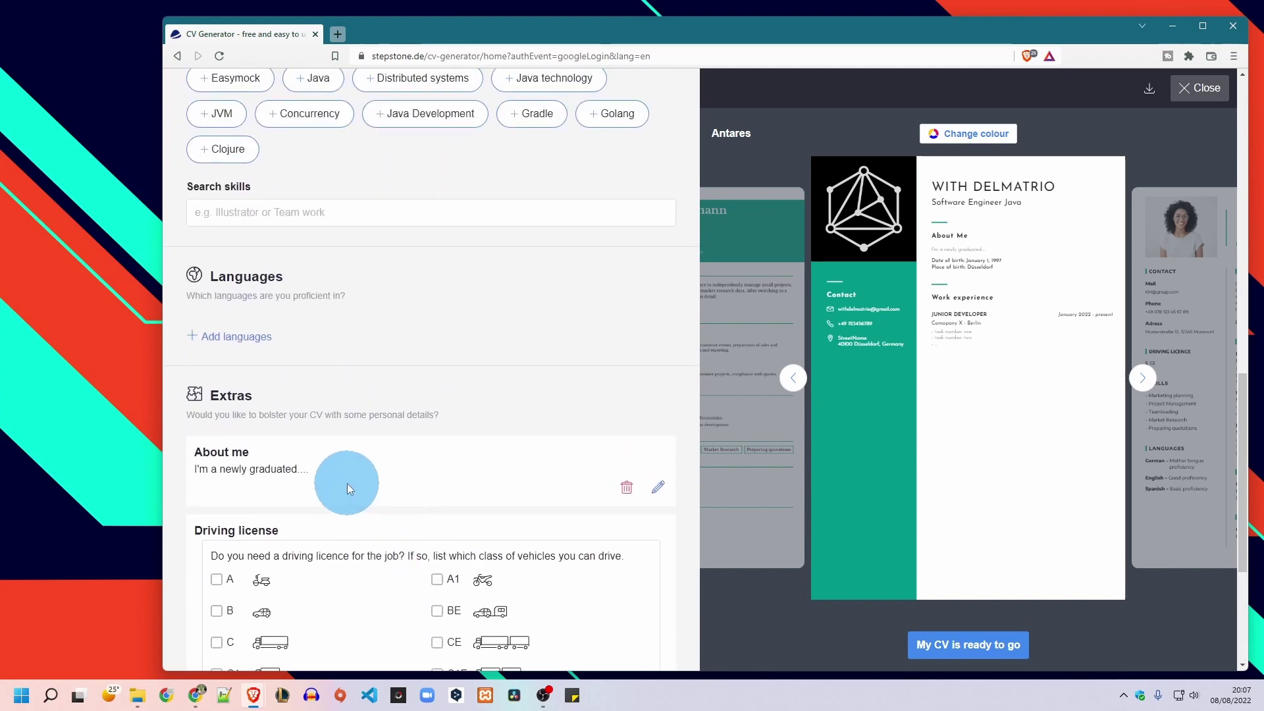
scroll(346, 483, "up", 6)
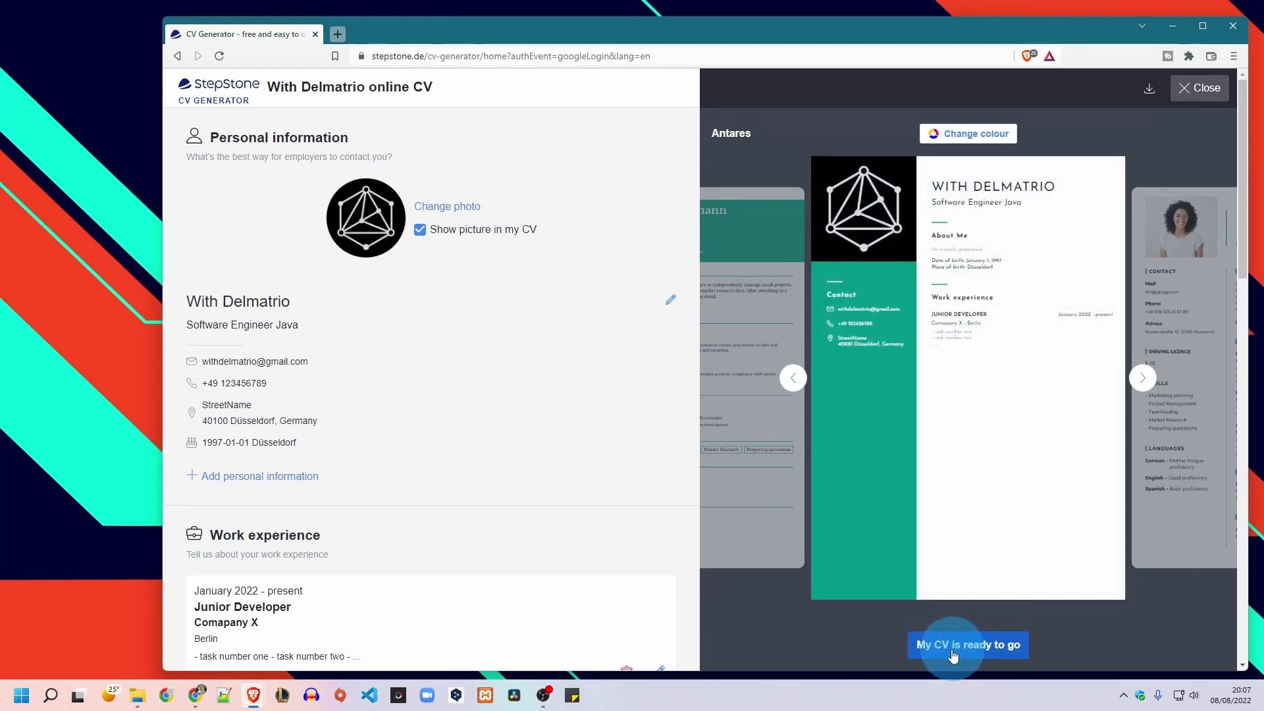
- Mark the CV as ready to go and download it as a PDF
left_click(974, 645)
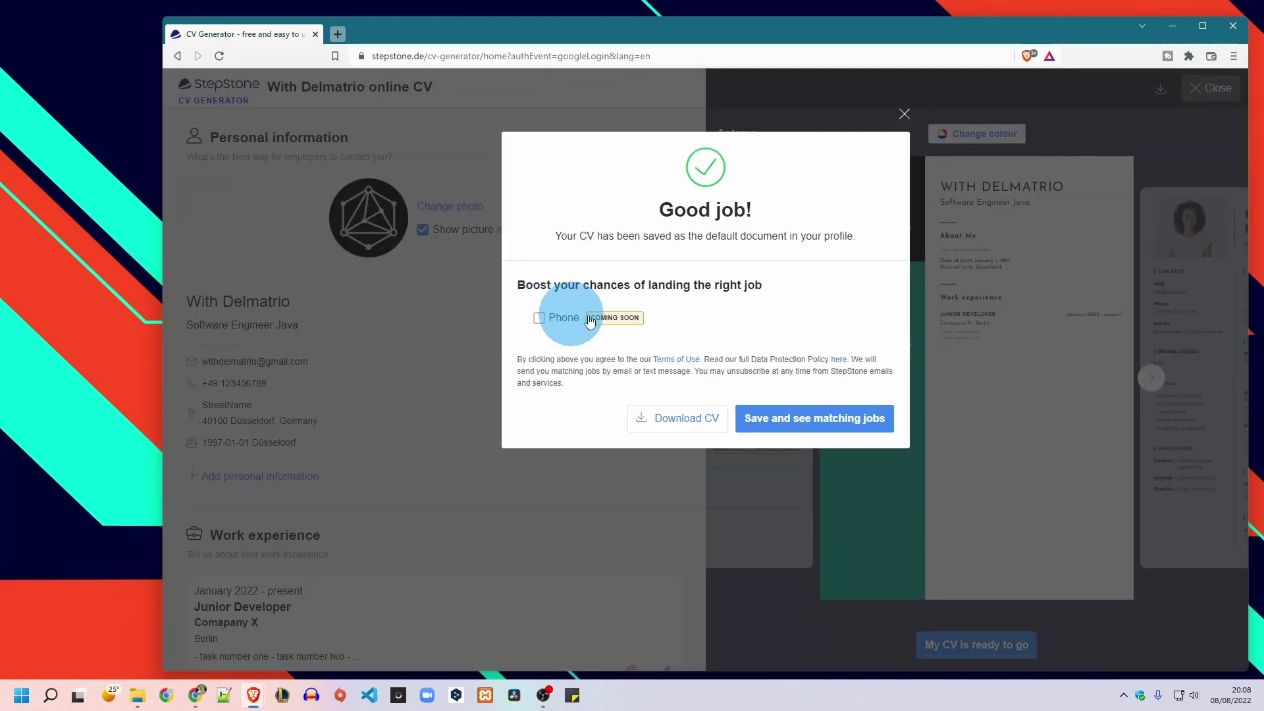
left_click(658, 417)
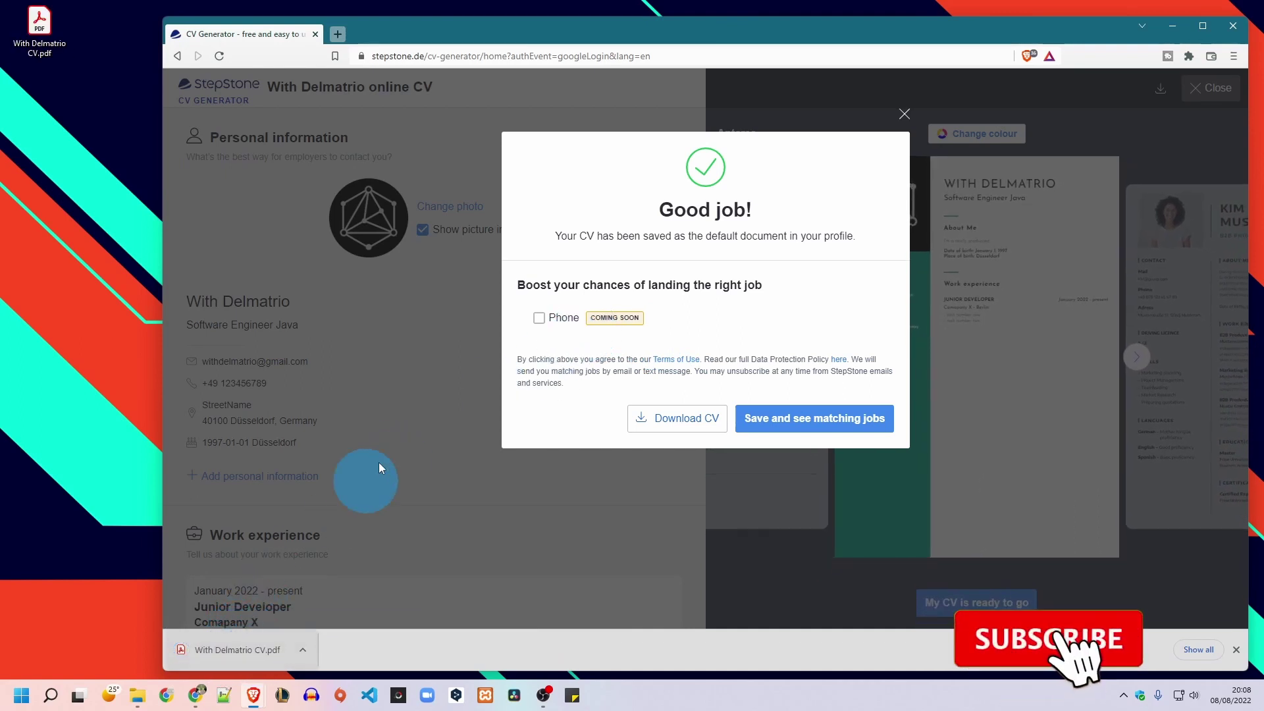
- Close the confirmation, view the downloaded CV PDF in Acrobat, and restore its window
left_click(904, 114)
double_click(39, 26)
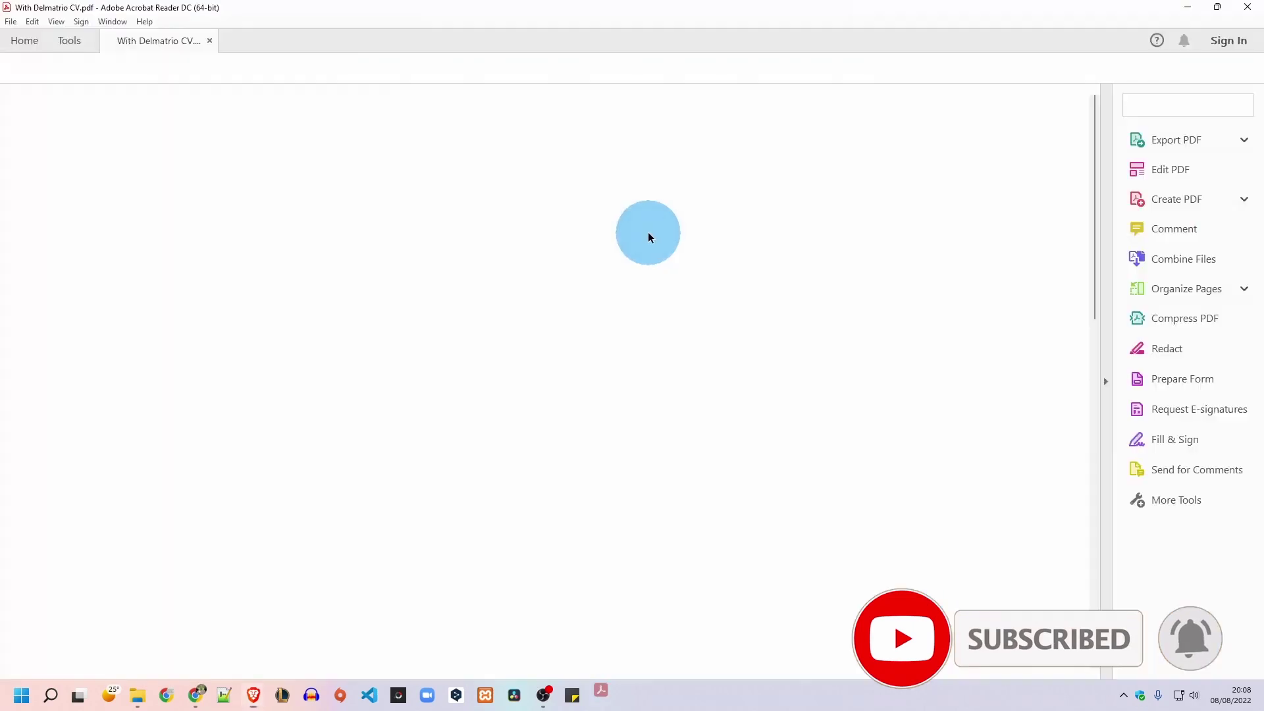
scroll(767, 262, "down", 1)
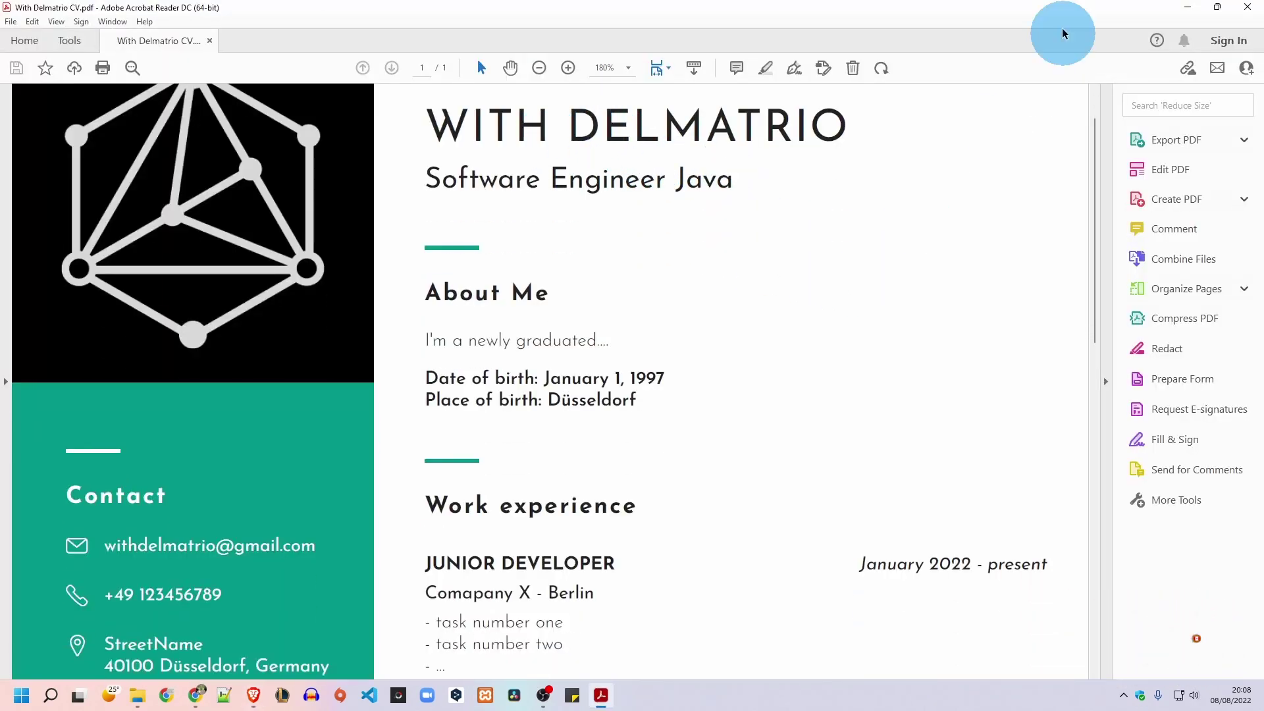
double_click(1074, 10)
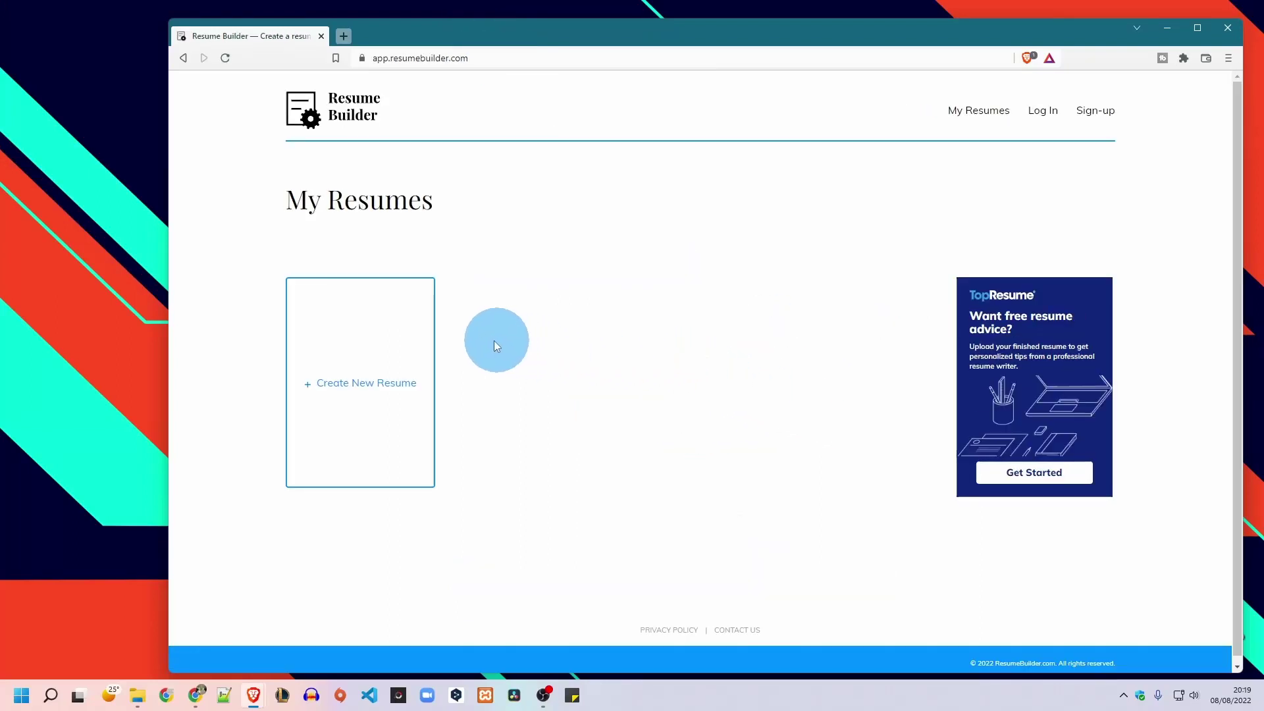
- Start a new resume from scratch and pick the purple template from the next set
left_click(373, 391)
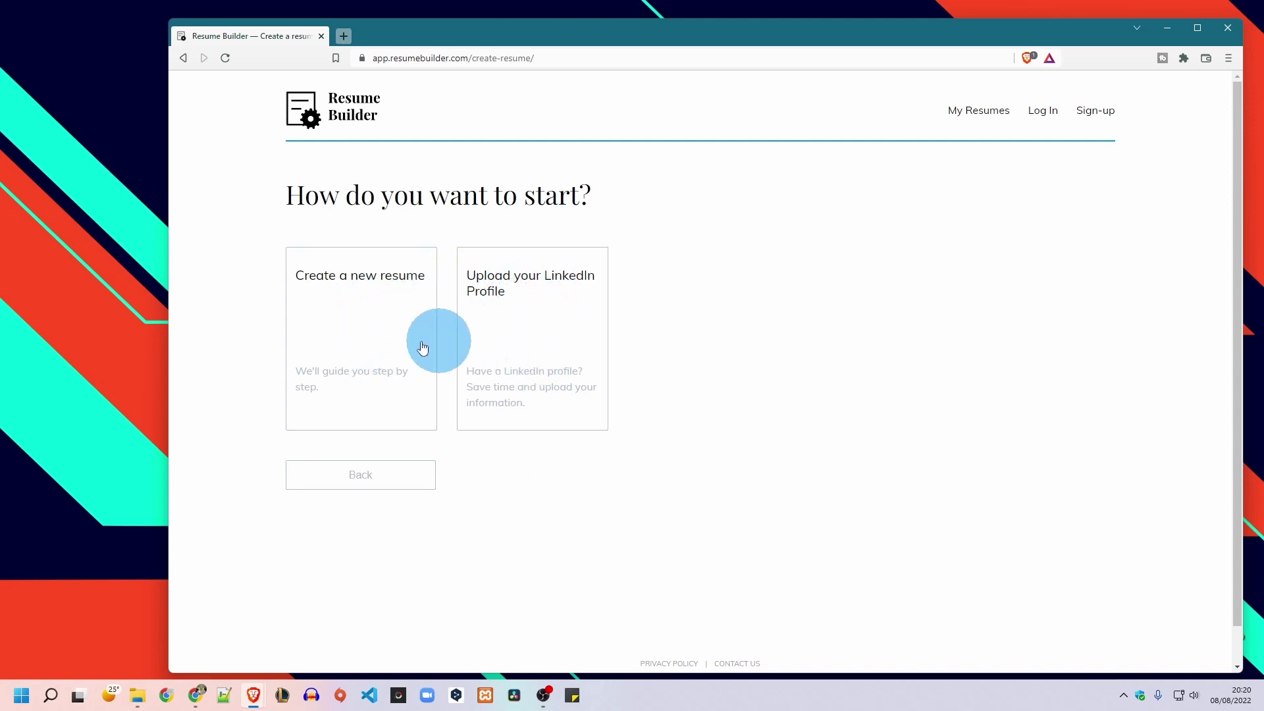
left_click(345, 300)
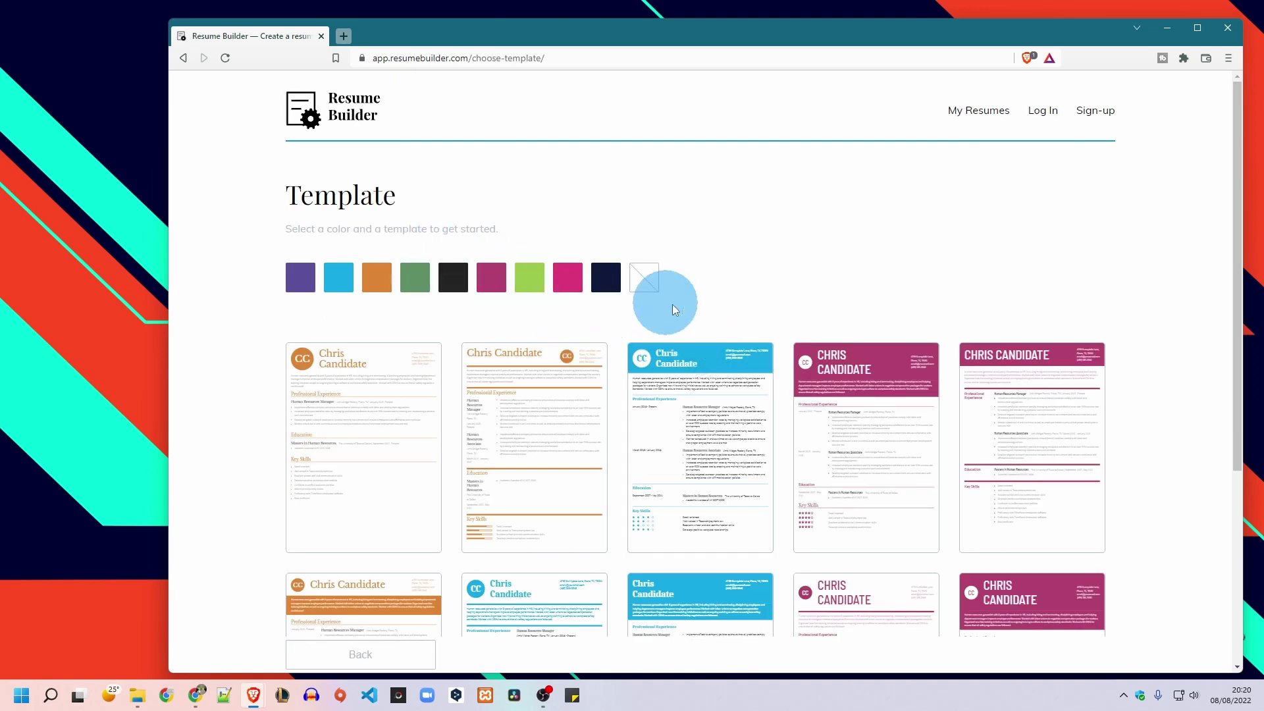
scroll(838, 393, "down", 2)
scroll(840, 399, "down", 2)
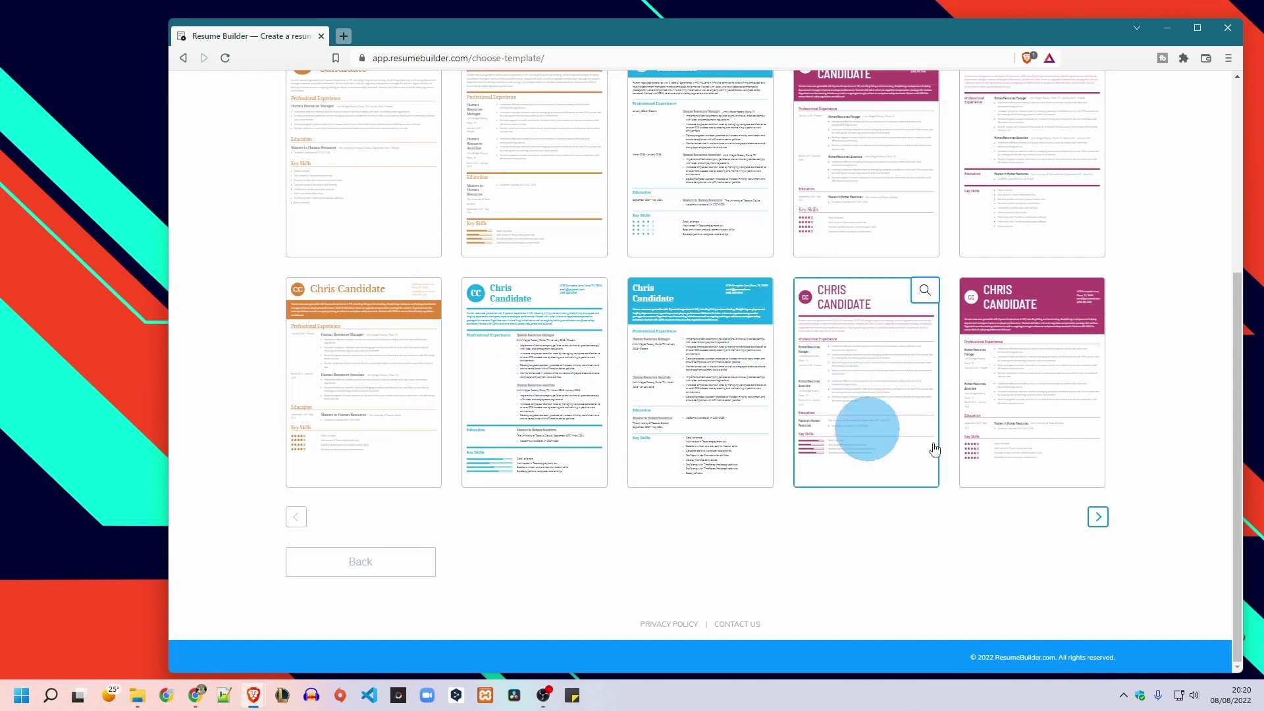
left_click(1102, 517)
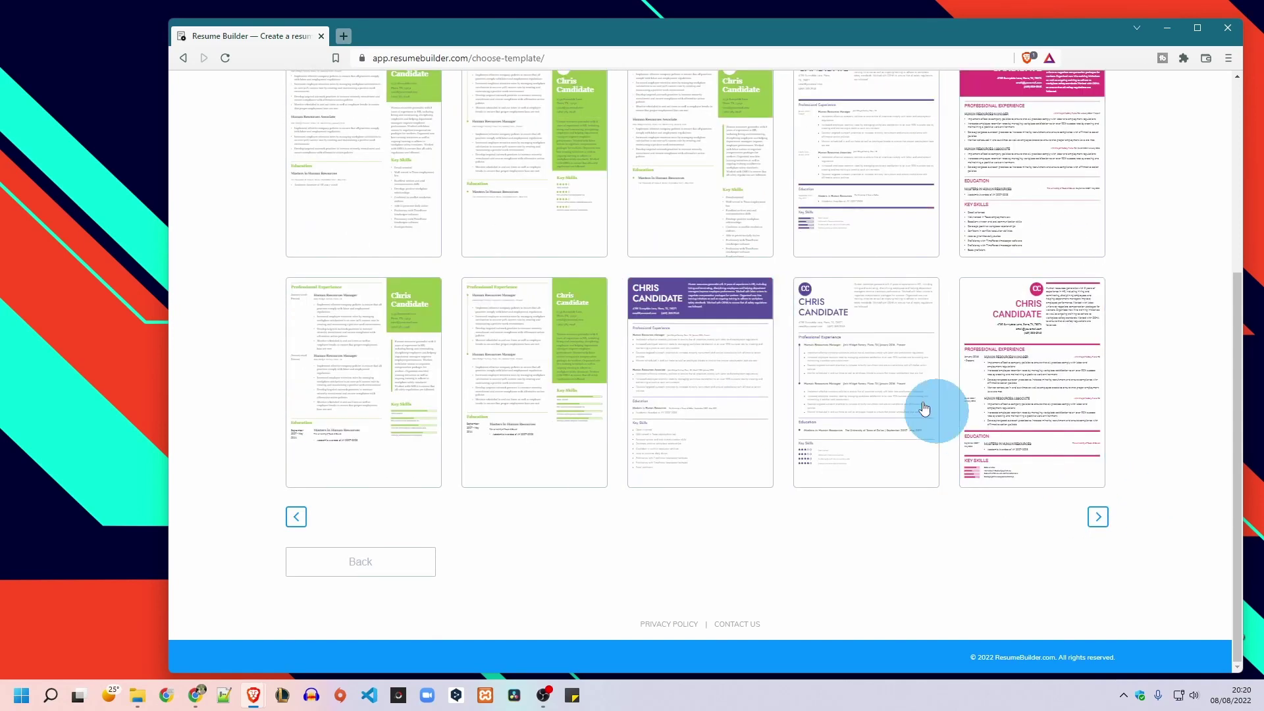
left_click(855, 369)
scroll(557, 374, "up", 4)
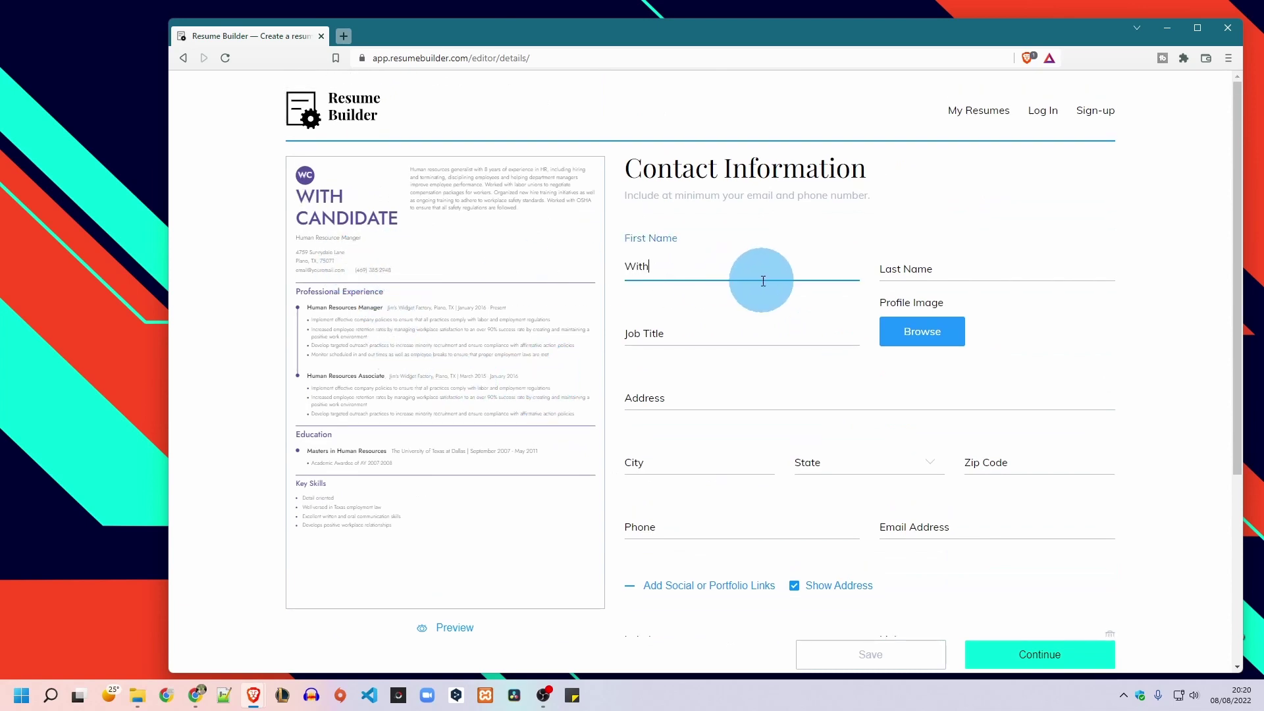
- Enter the last name, upload a profile picture, and continue to the education step
key("Tab")
type("Delma")
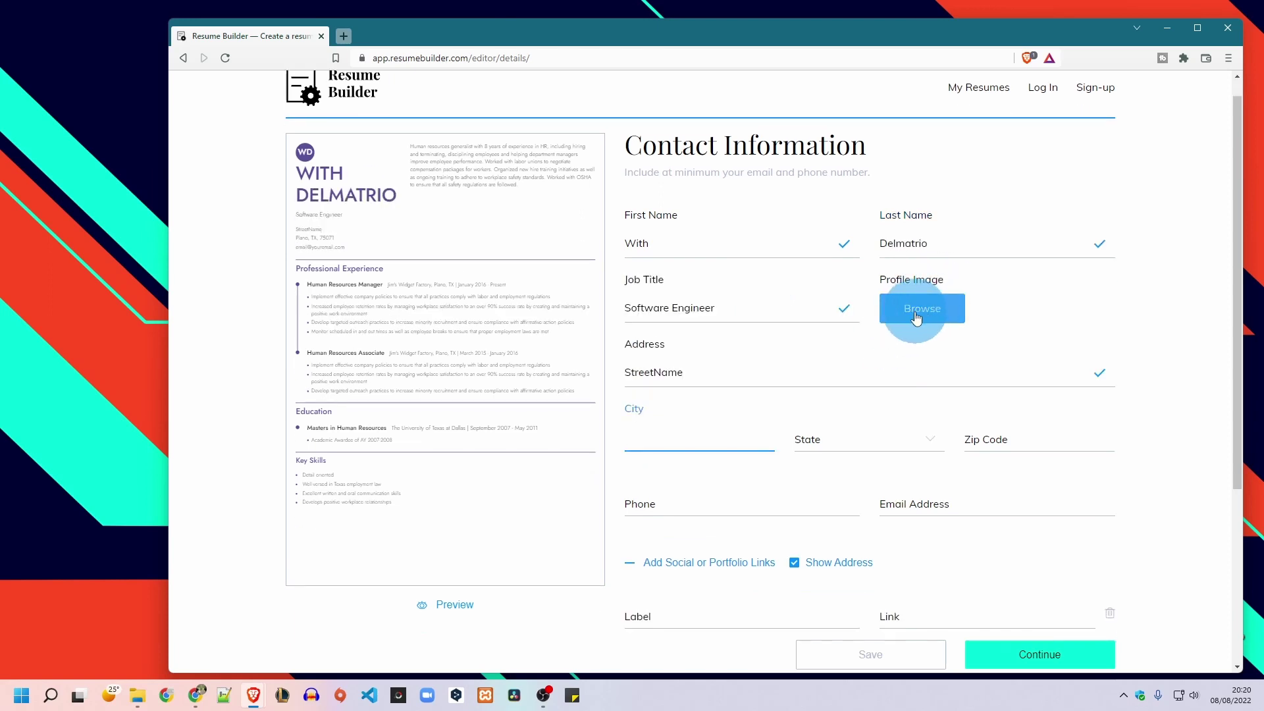
left_click(927, 309)
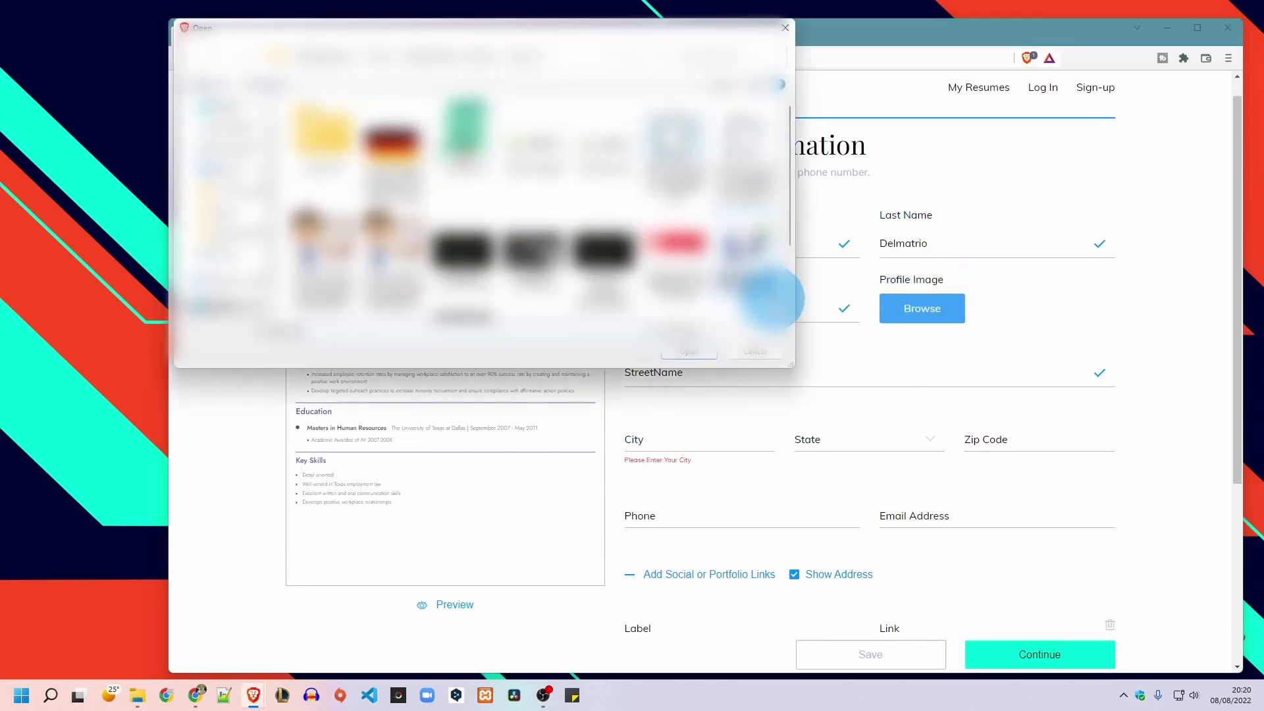
double_click(564, 282)
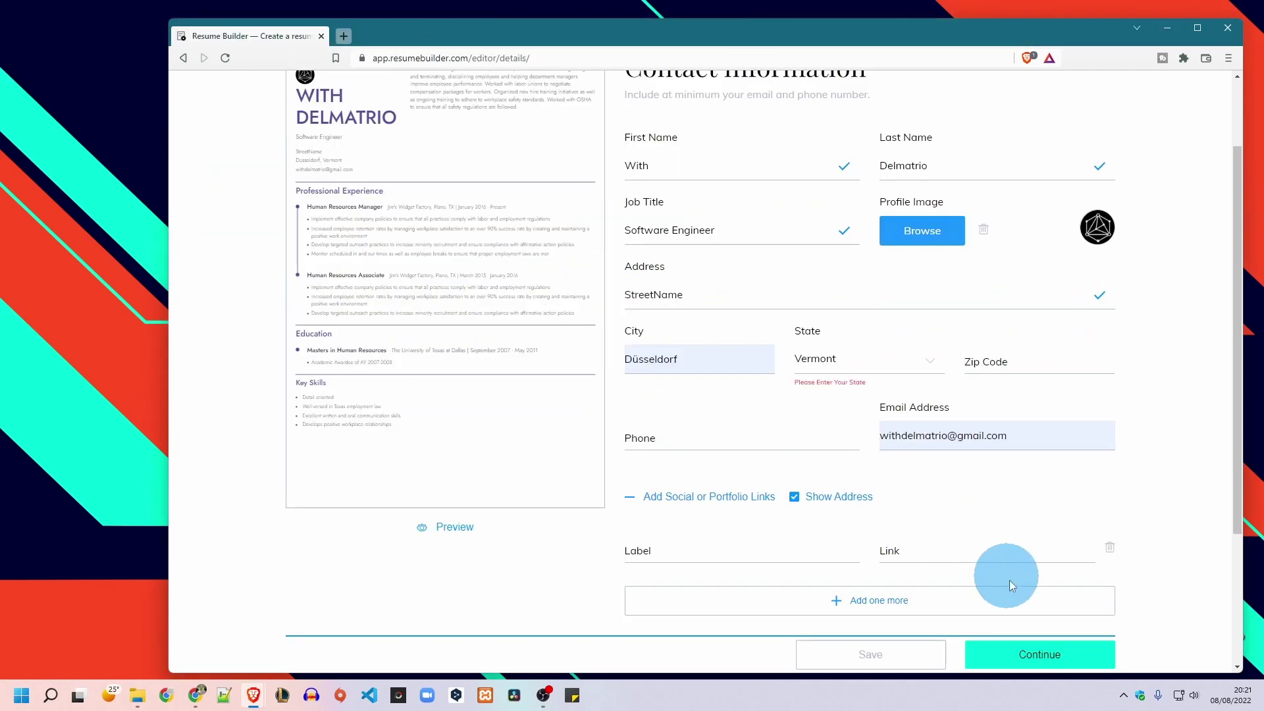
left_click(1037, 653)
scroll(942, 520, "down", 3)
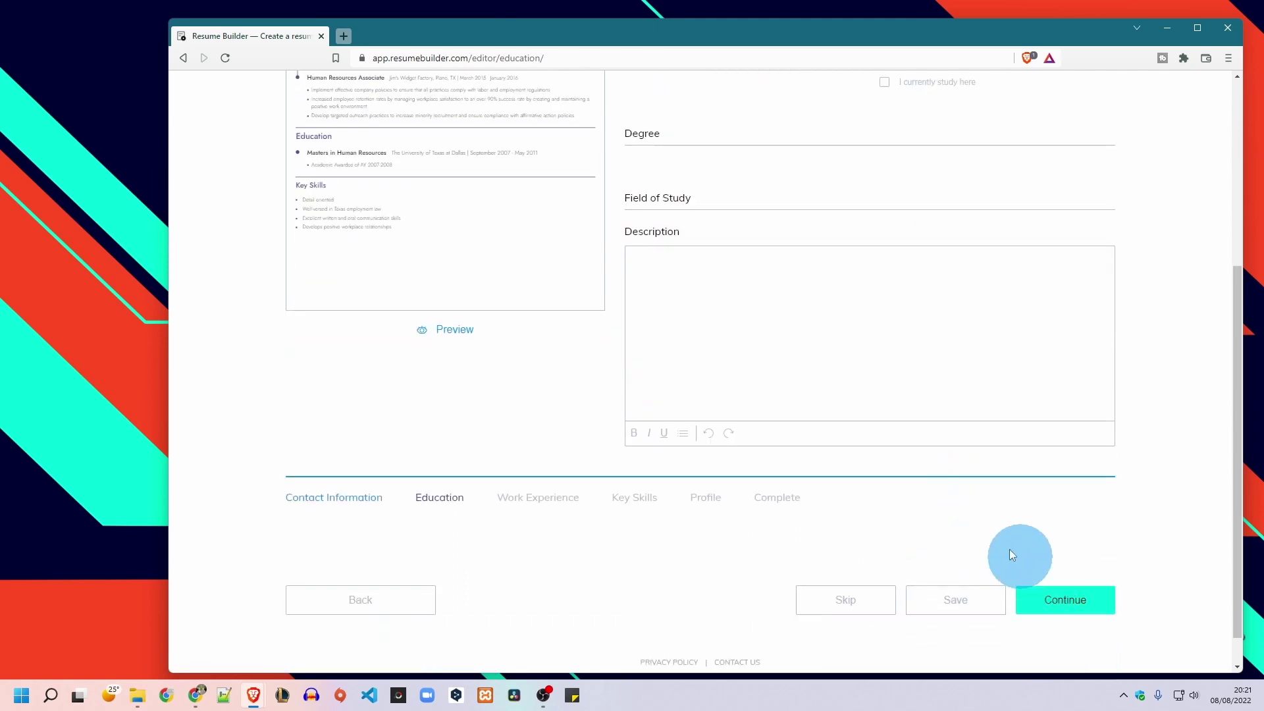
scroll(961, 533, "up", 5)
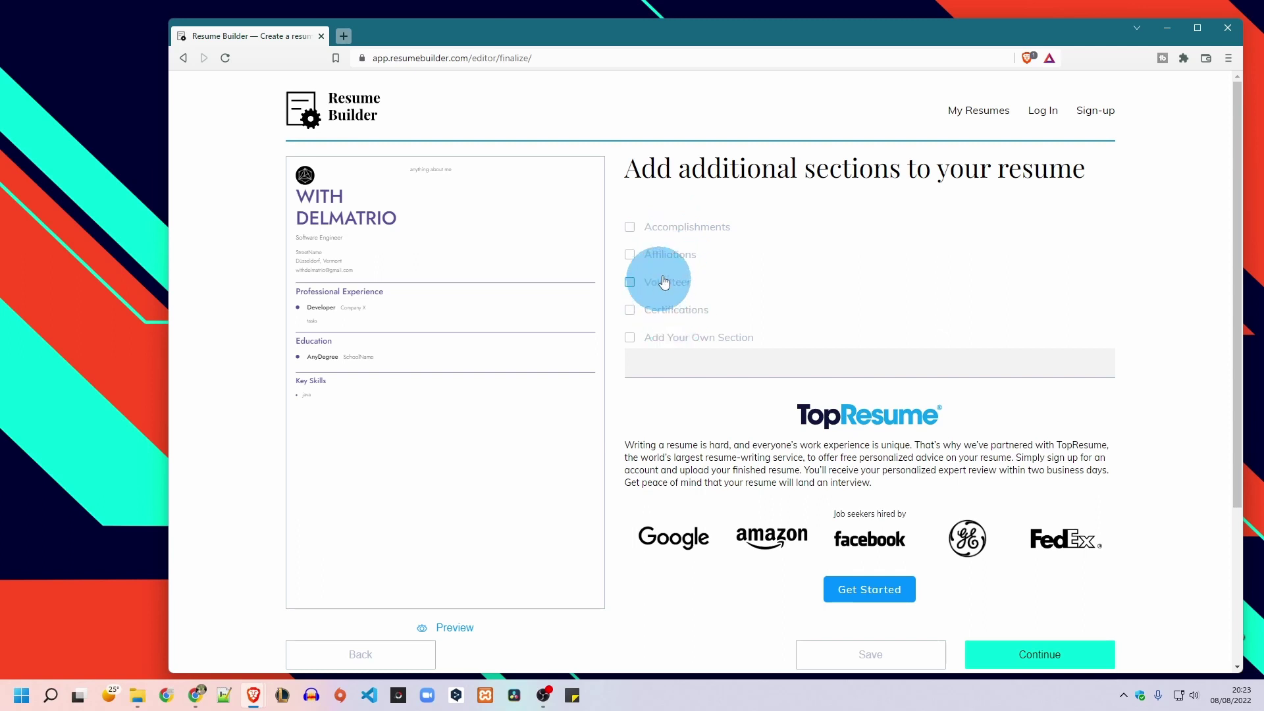
- Finish the resume, download it as resume.pdf, and open it in Acrobat Reader
scroll(777, 290, "down", 2)
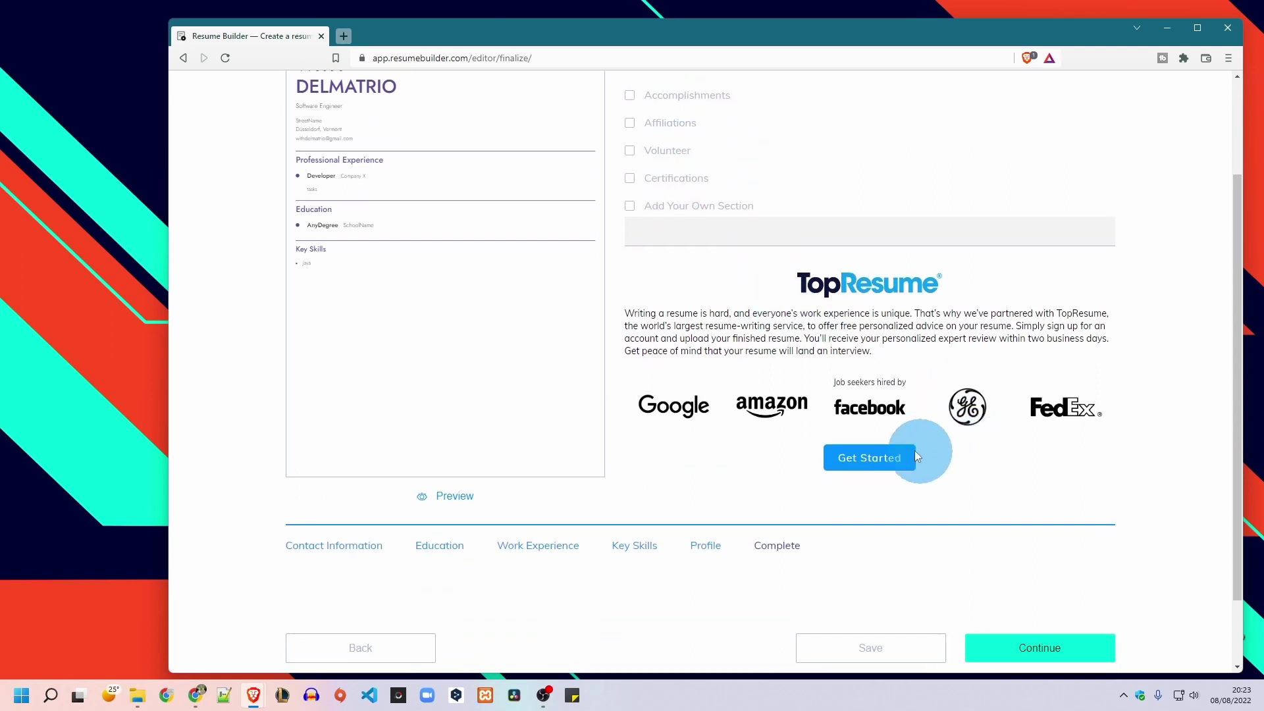
left_click(1017, 645)
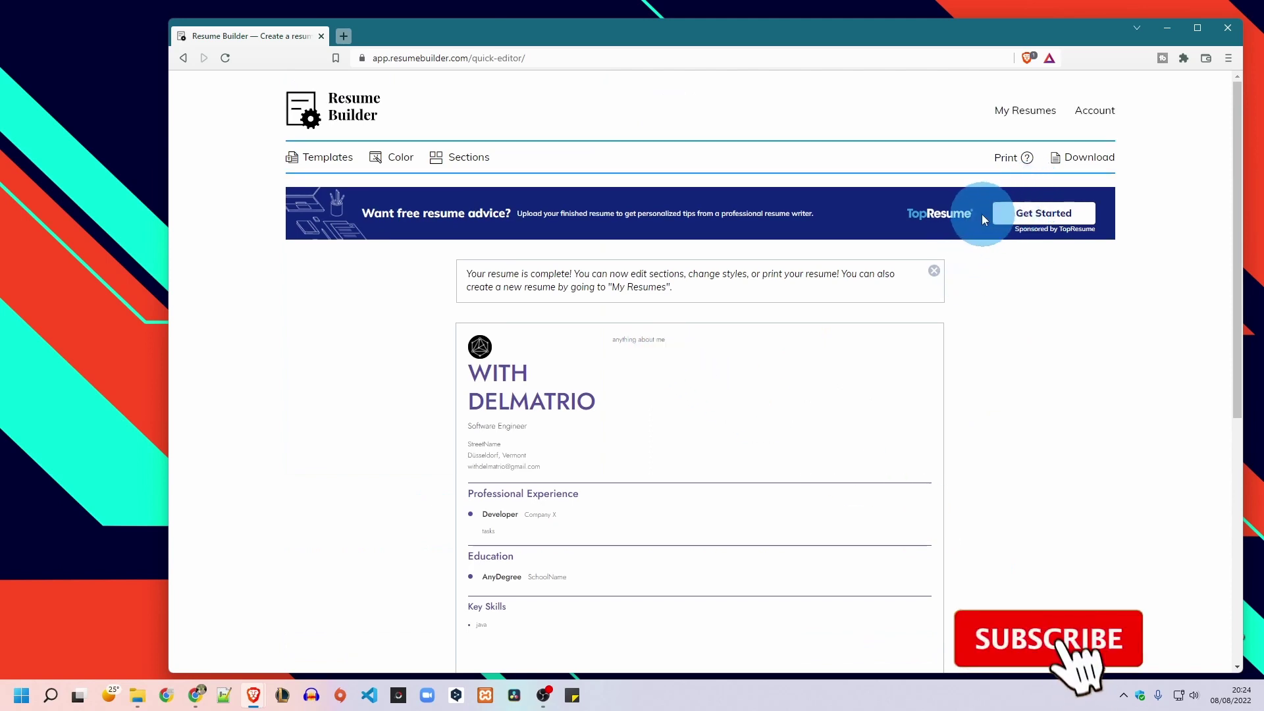
left_click(1078, 160)
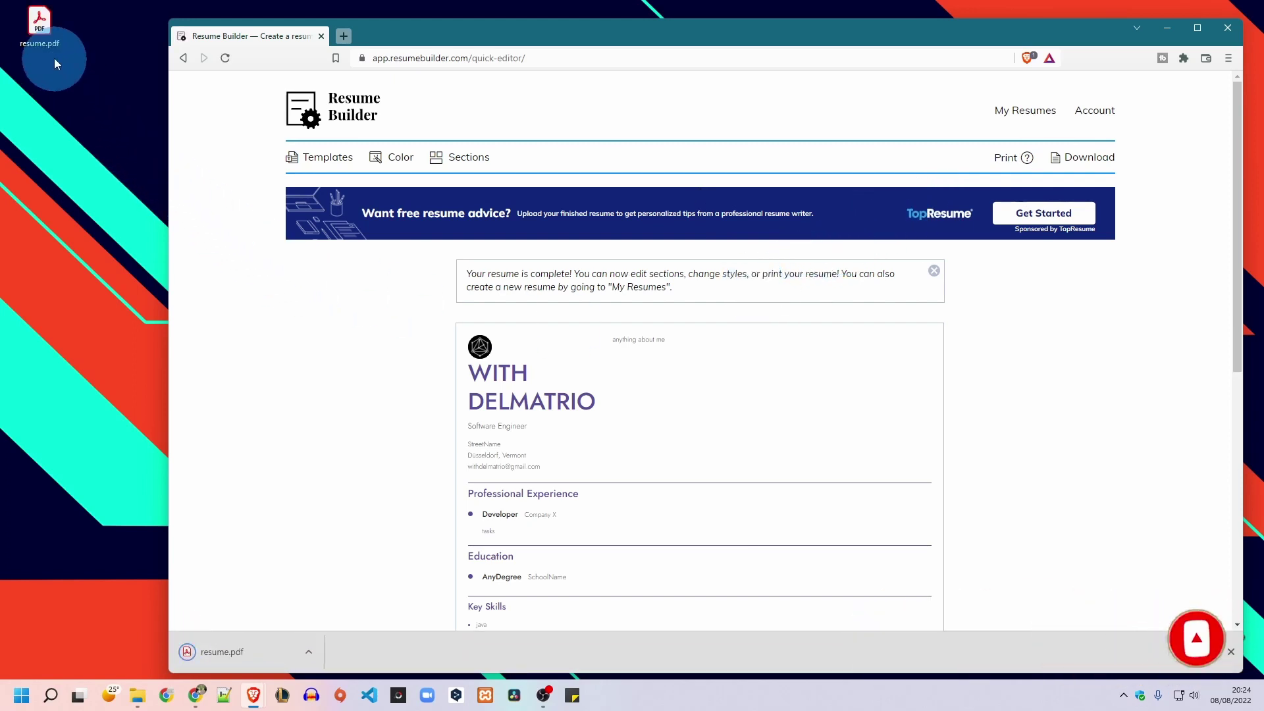
double_click(42, 47)
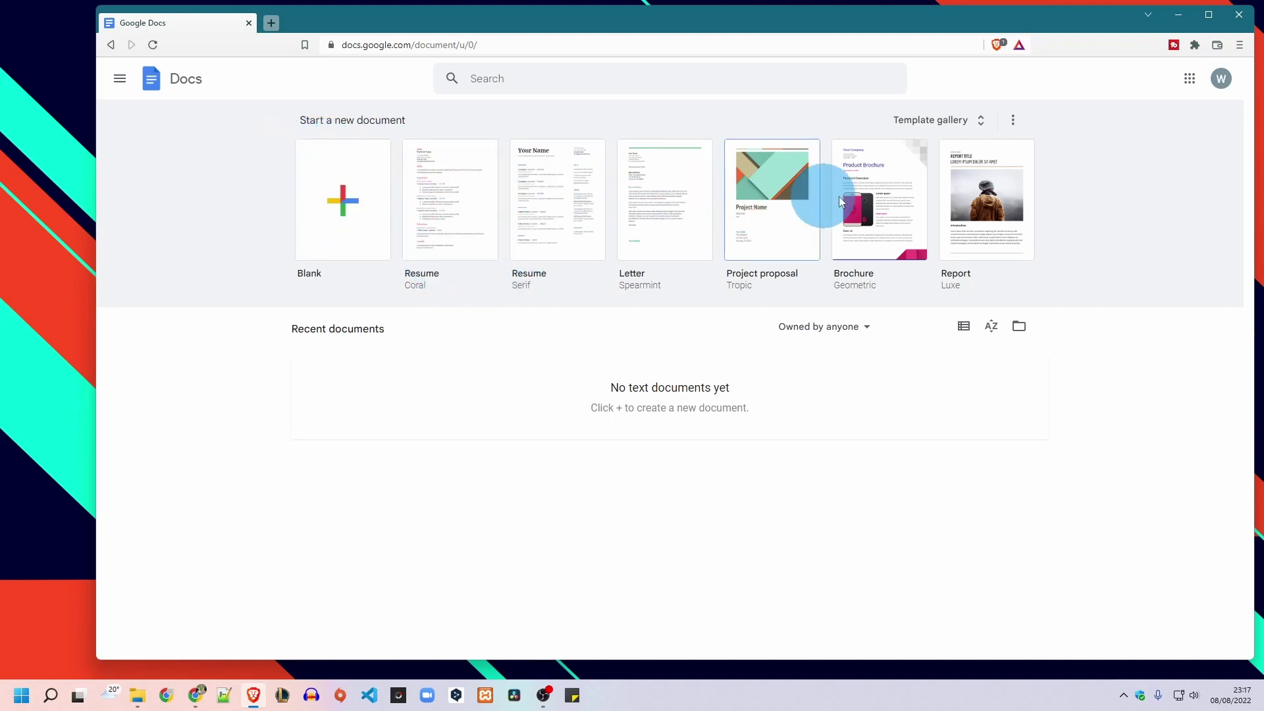
- Open the full Google Docs template gallery
left_click(948, 127)
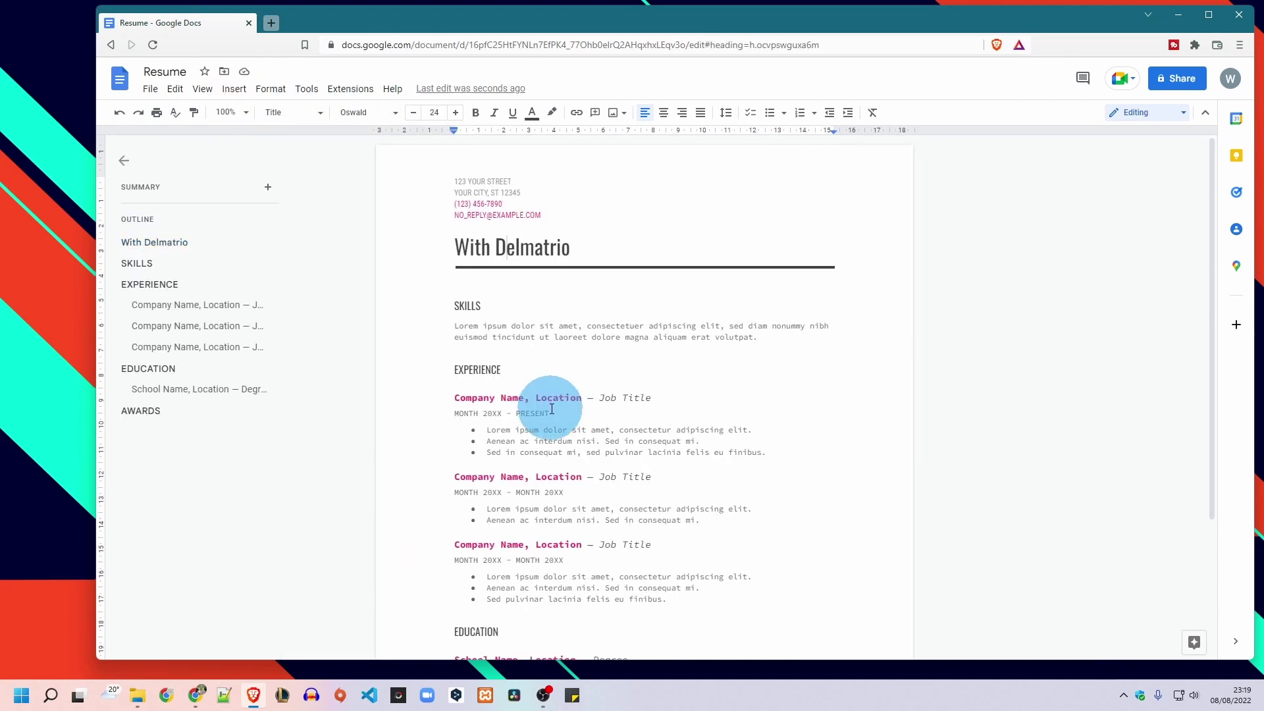
- Review the renamed resume heading and show the File > Download format submenu
scroll(550, 395, "down", 3)
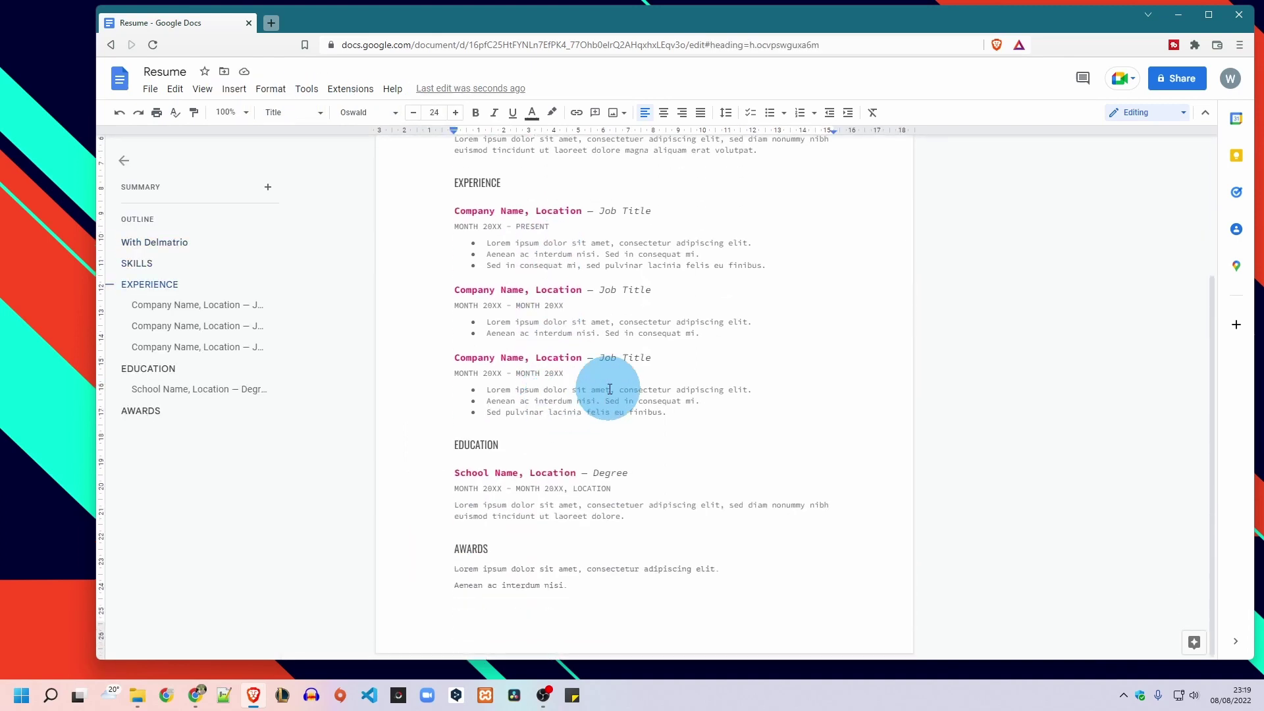
scroll(738, 342, "up", 3)
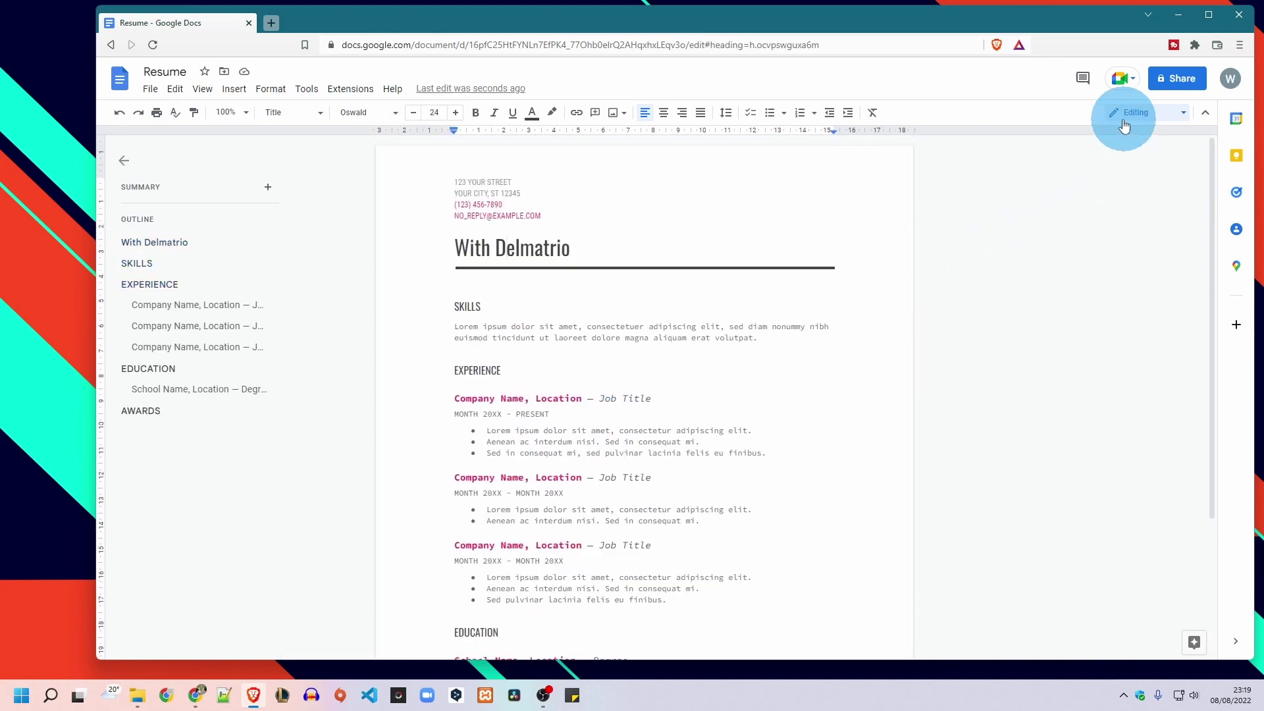
left_click(154, 94)
mouse_move(185, 231)
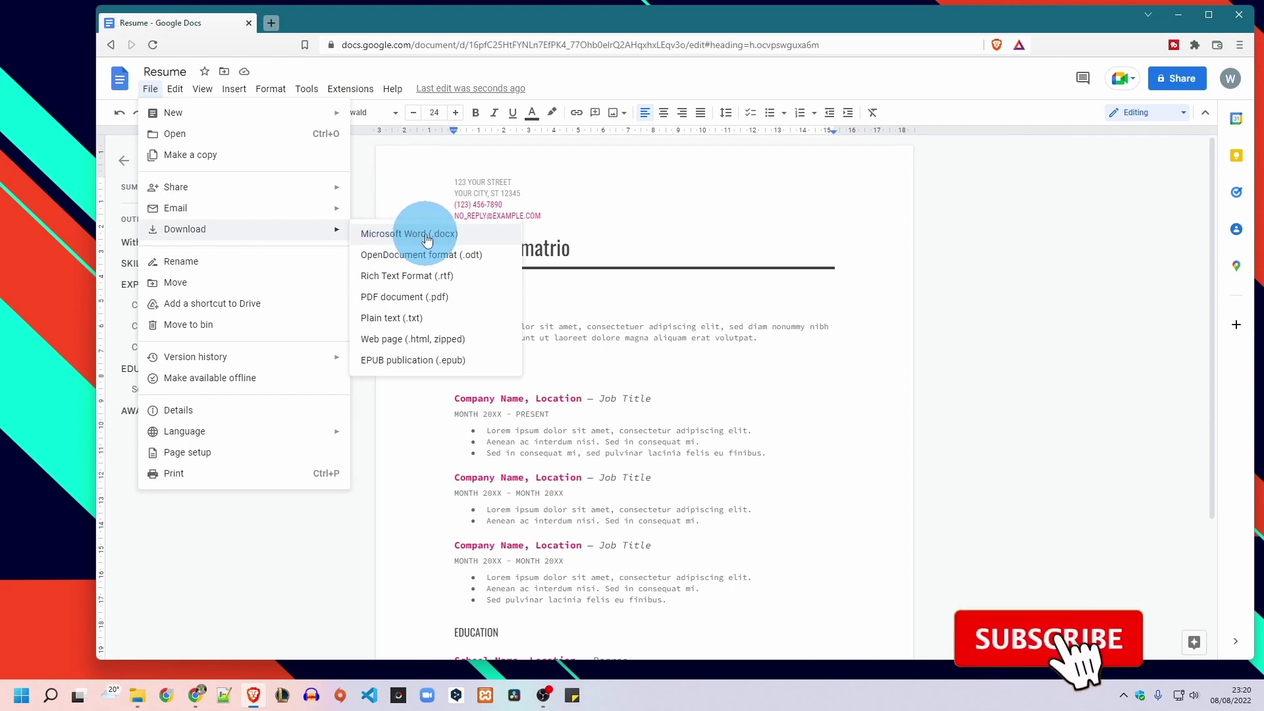
- Download the resume as PDF document (.pdf) and open Resume.pdf from the download bar
left_click(396, 299)
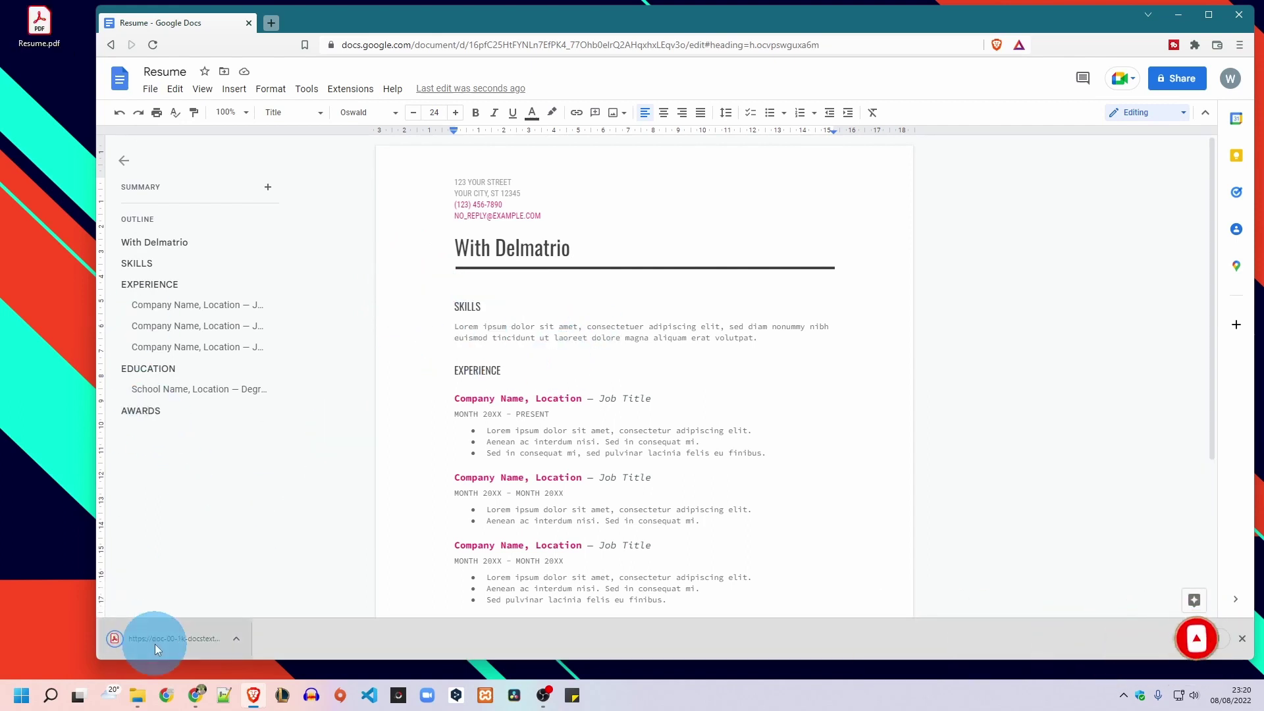
left_click(156, 642)
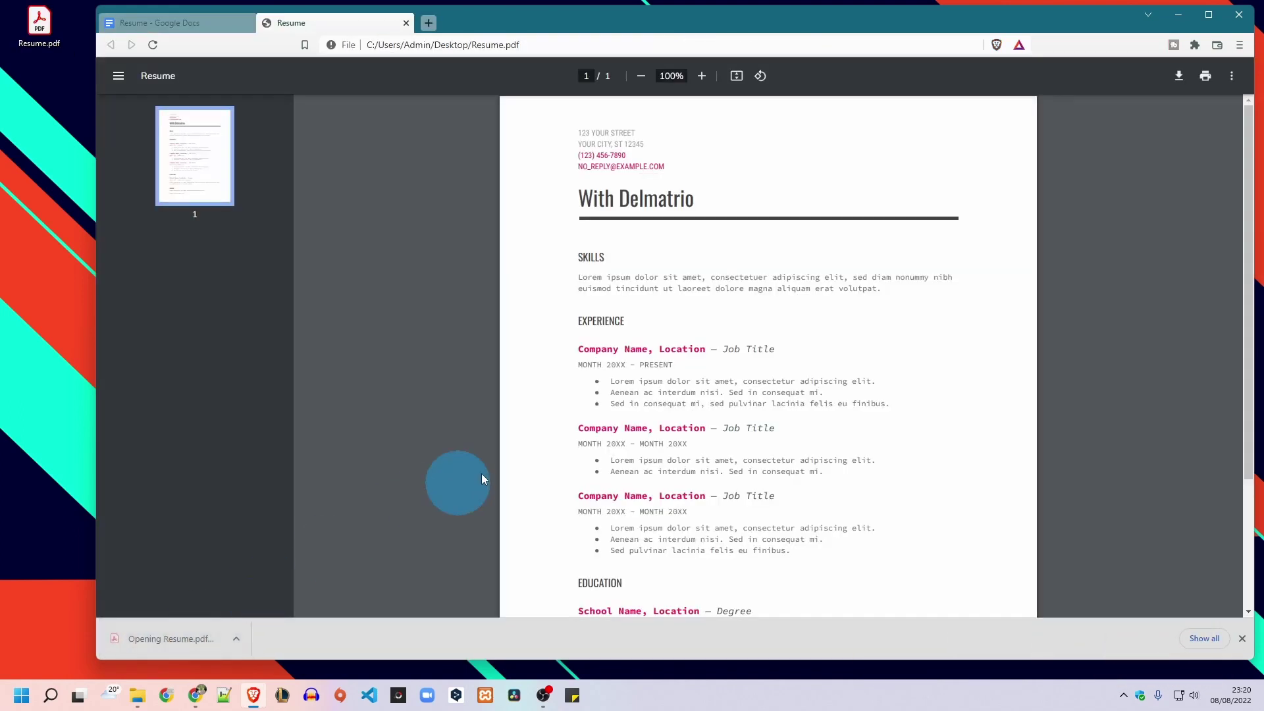